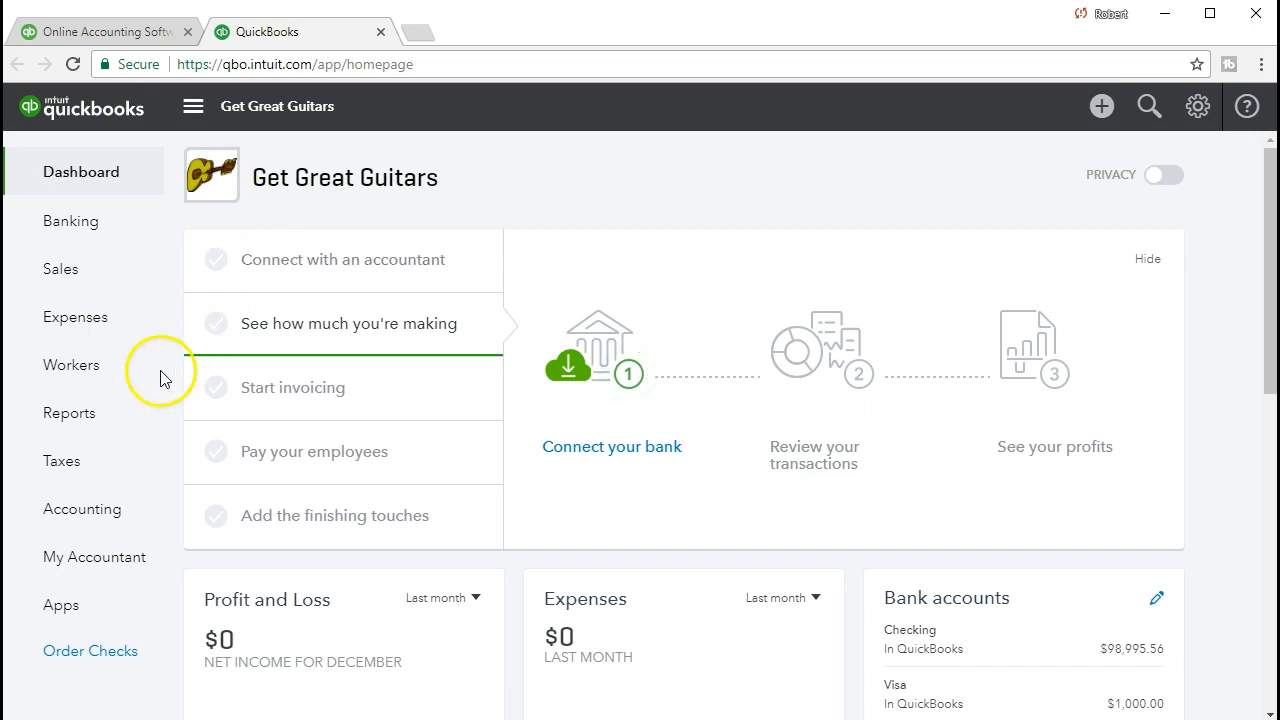
From Reports, search 'bal' and open the Balance Sheet report.
click(116, 429)
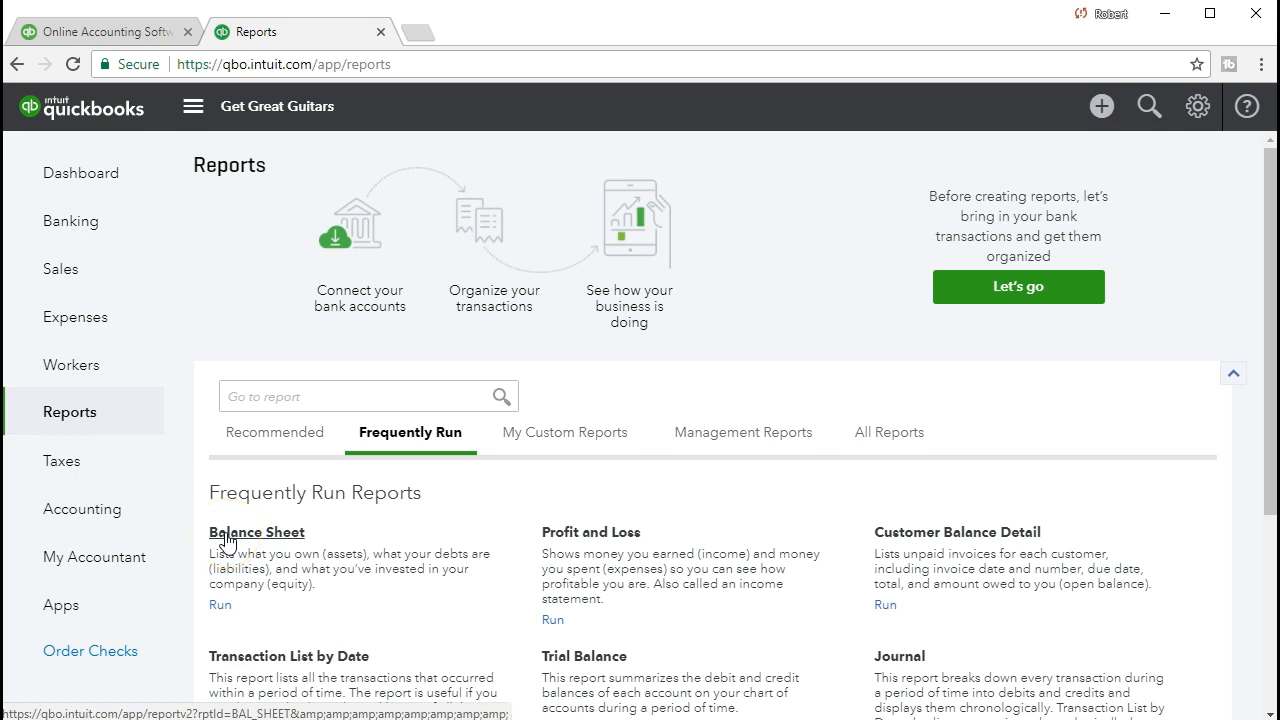
click(289, 392)
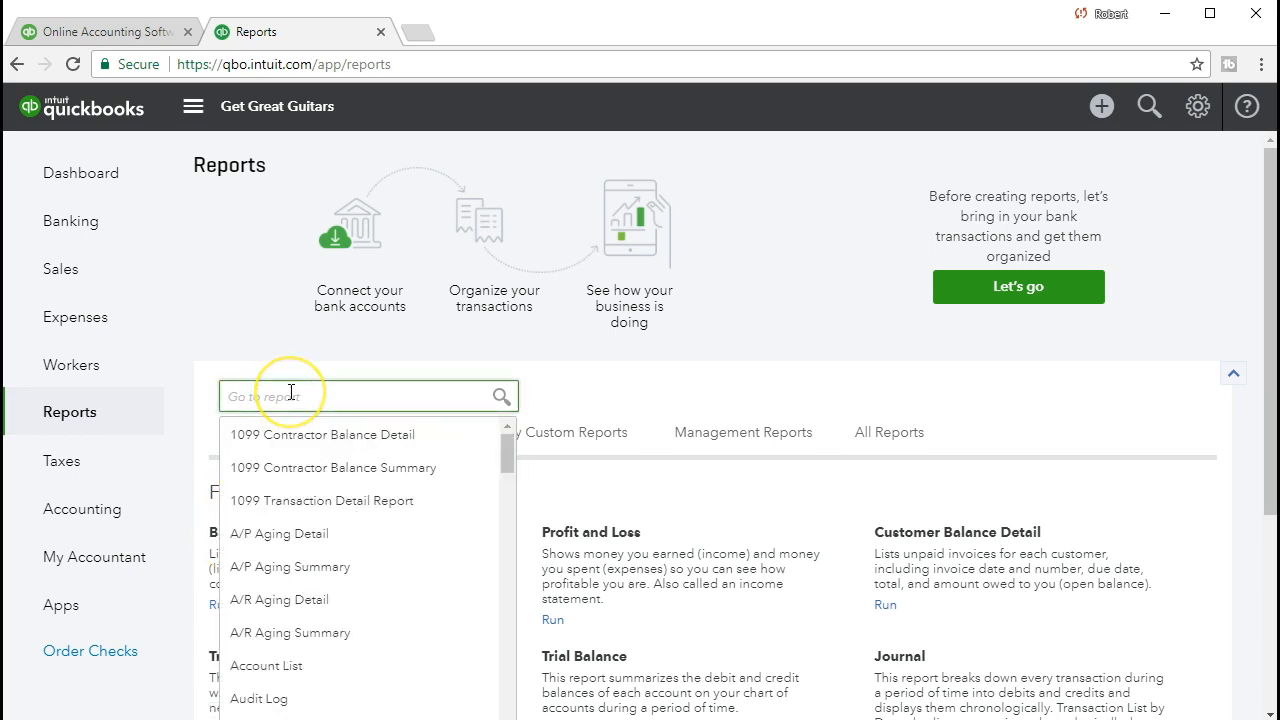
text(bal)
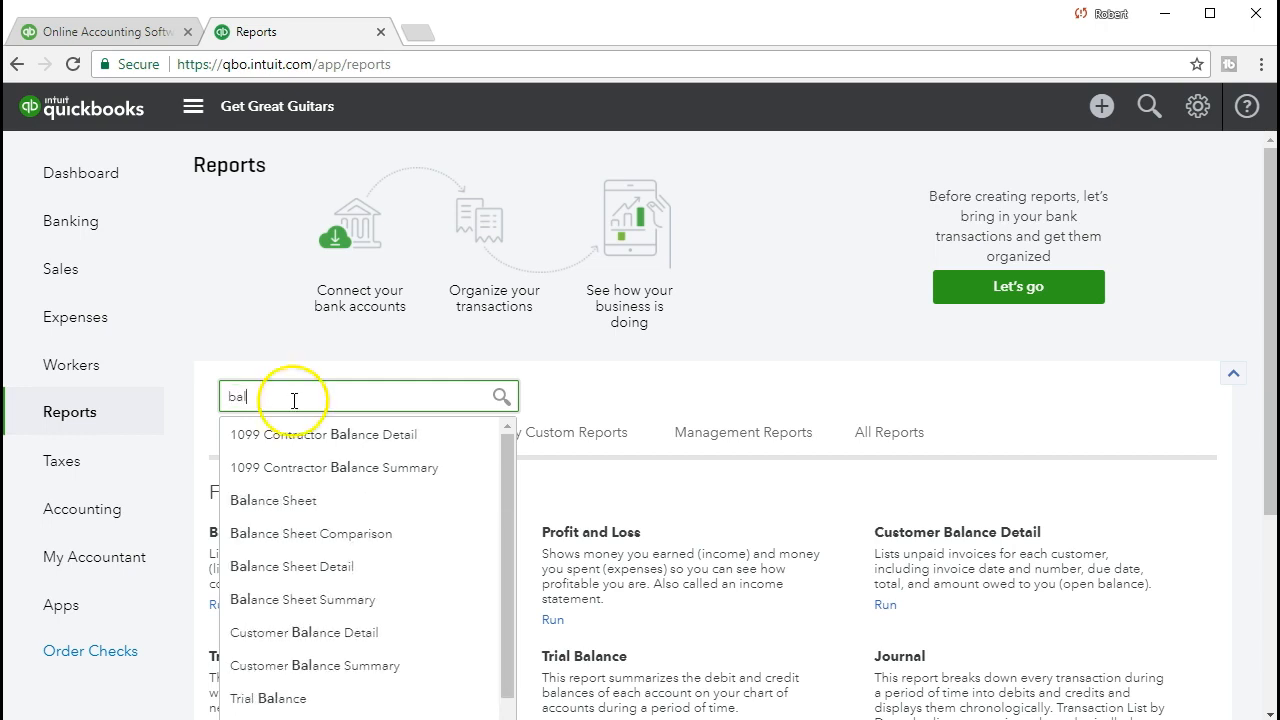
click(285, 508)
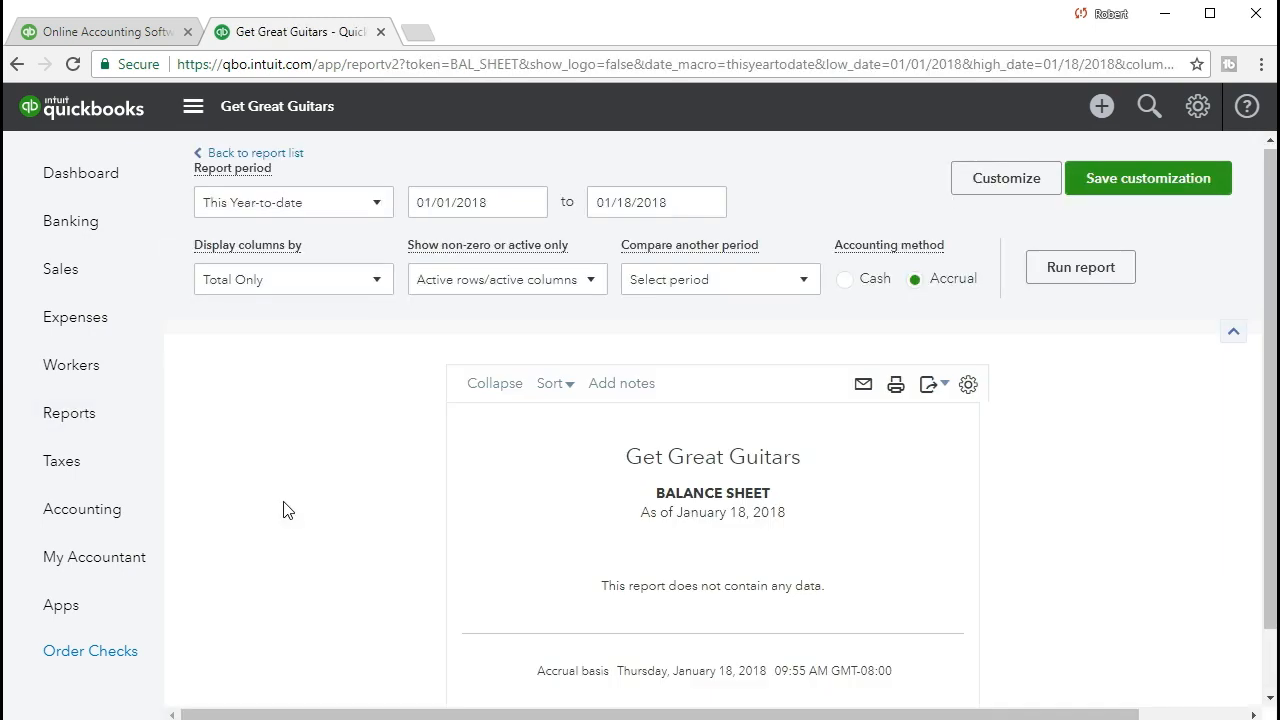
Set the report dates to 01/01/2021 through 02/28/2021 and rerun the report.
drag(497, 202, 374, 214)
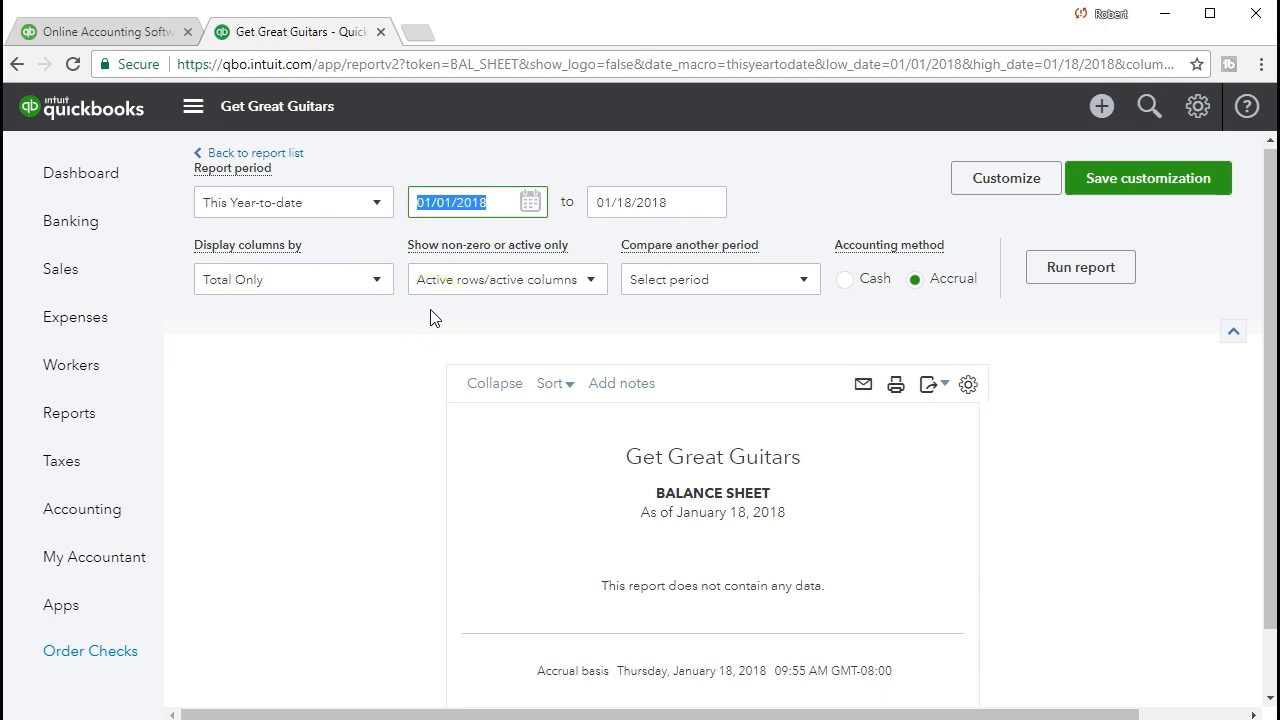
text(01)
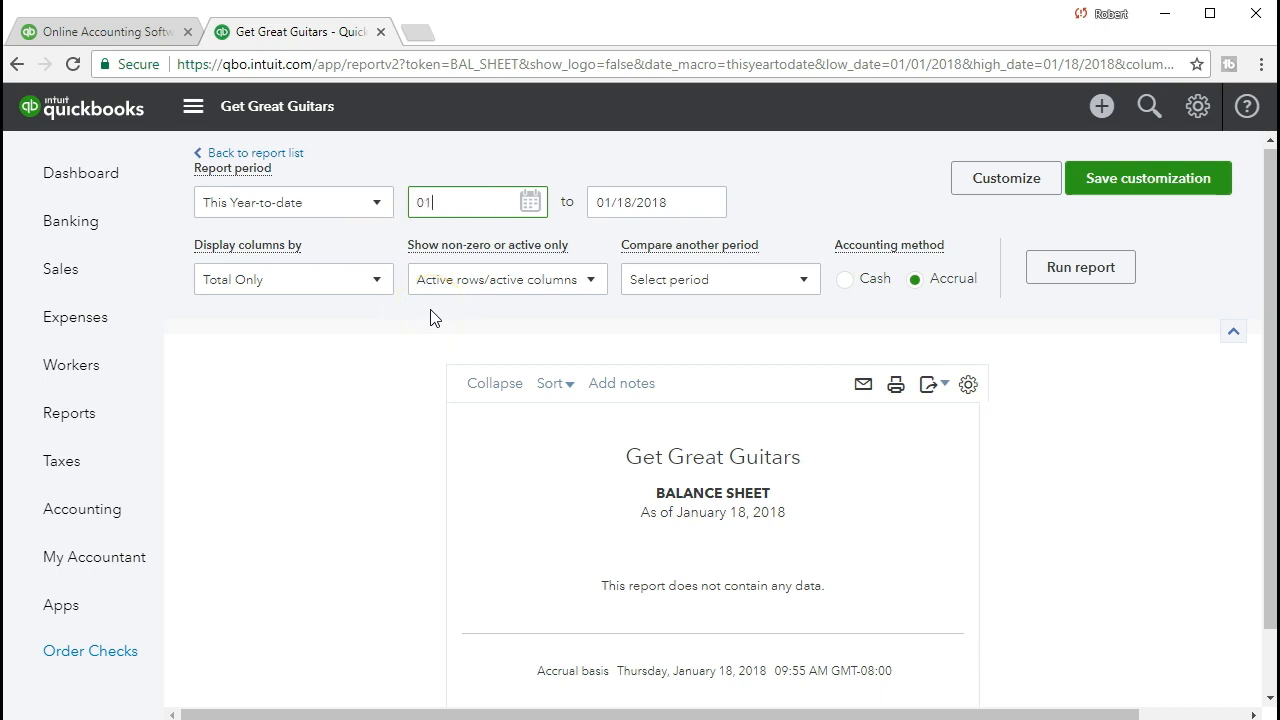
text(/01/2021)
key(Tab)
text(02/28/2021)
key(Tab)
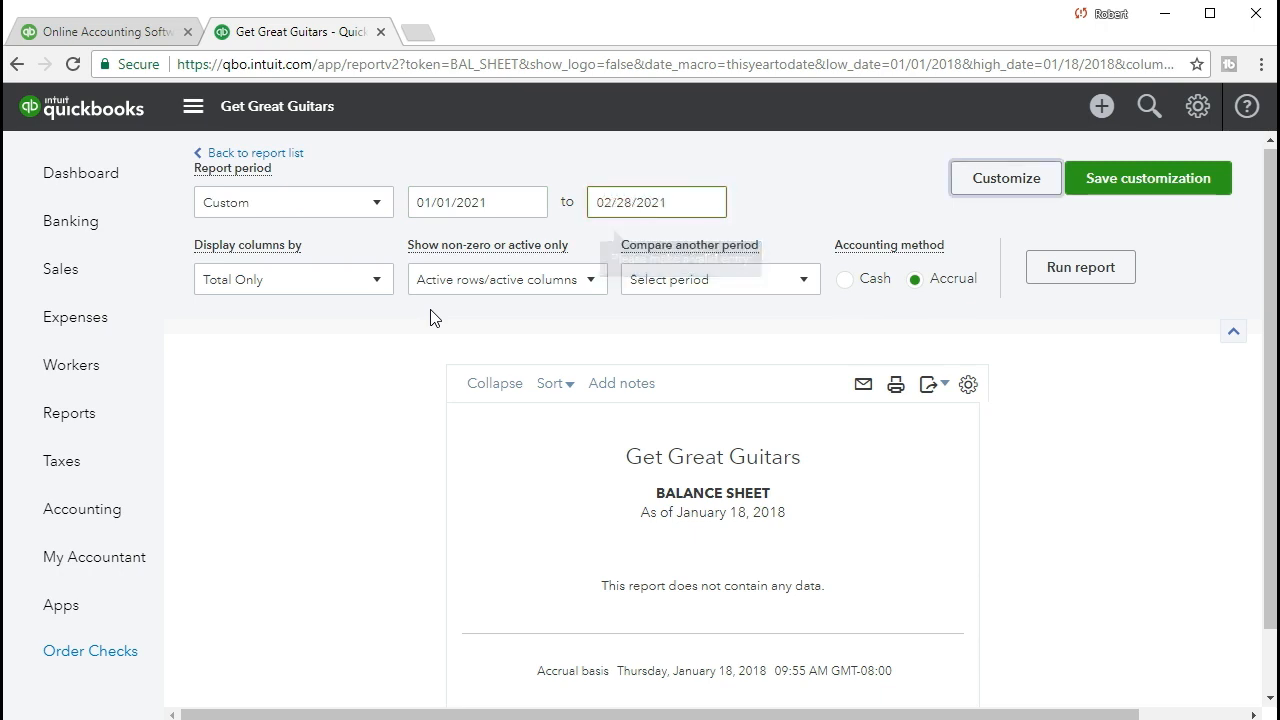
click(449, 219)
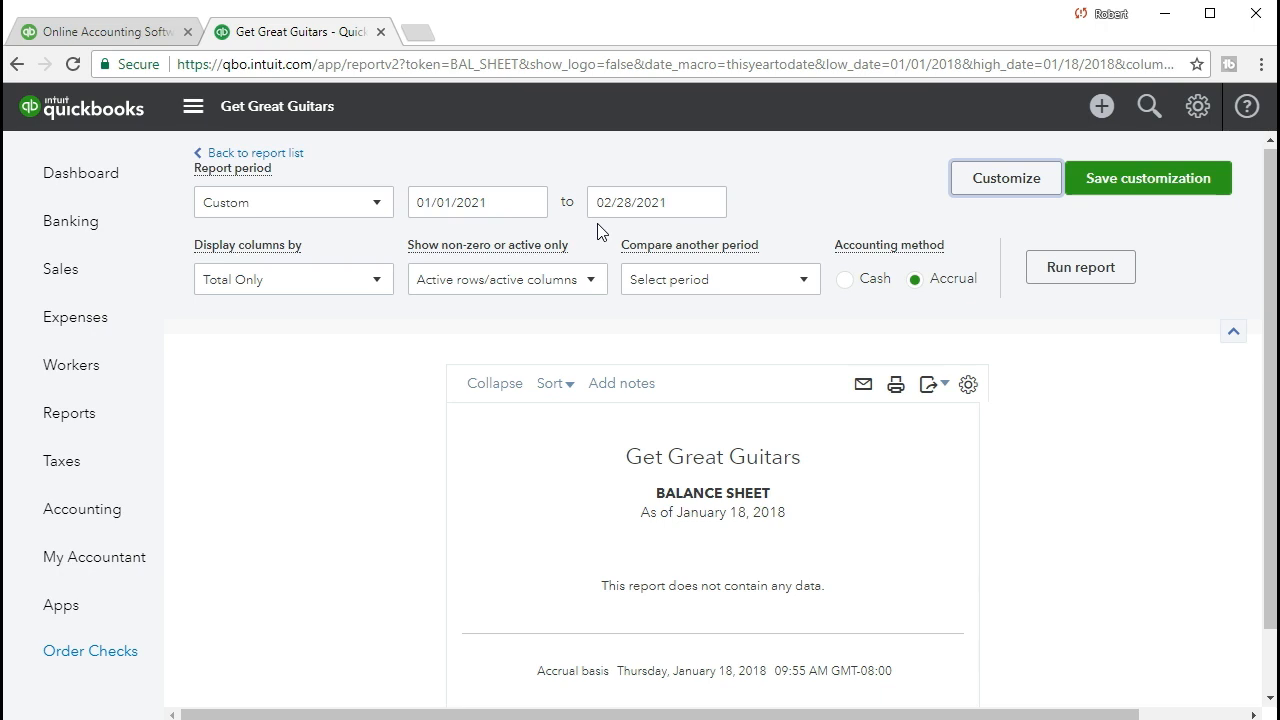
click(1072, 289)
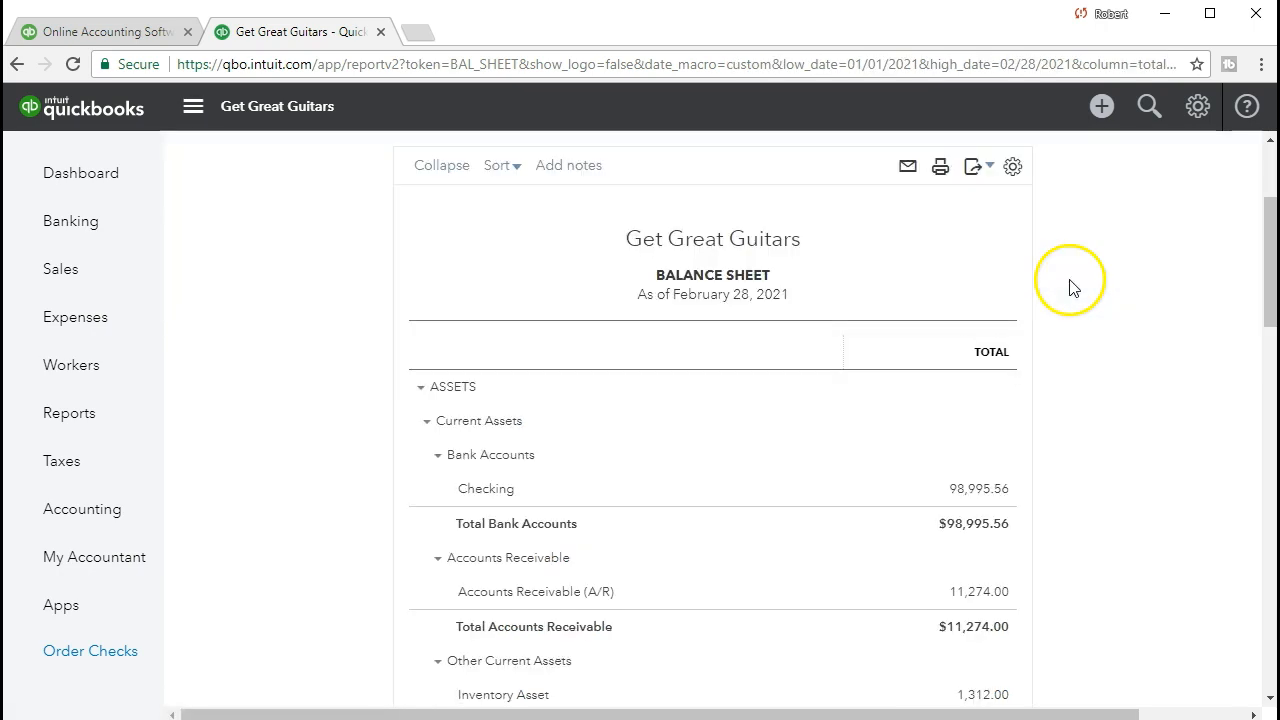
Scroll through the single-column balance sheet to review the figures as of February 28, 2021.
scroll(678, 570, up, 3)
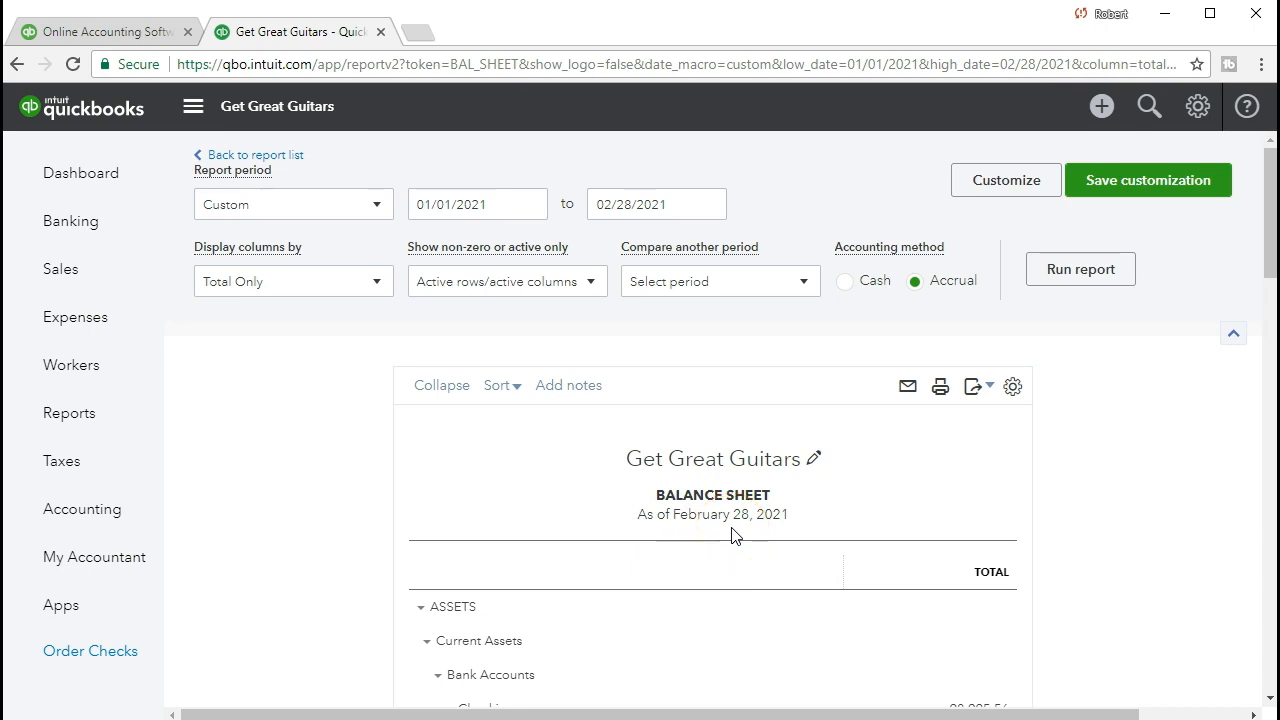
click(704, 514)
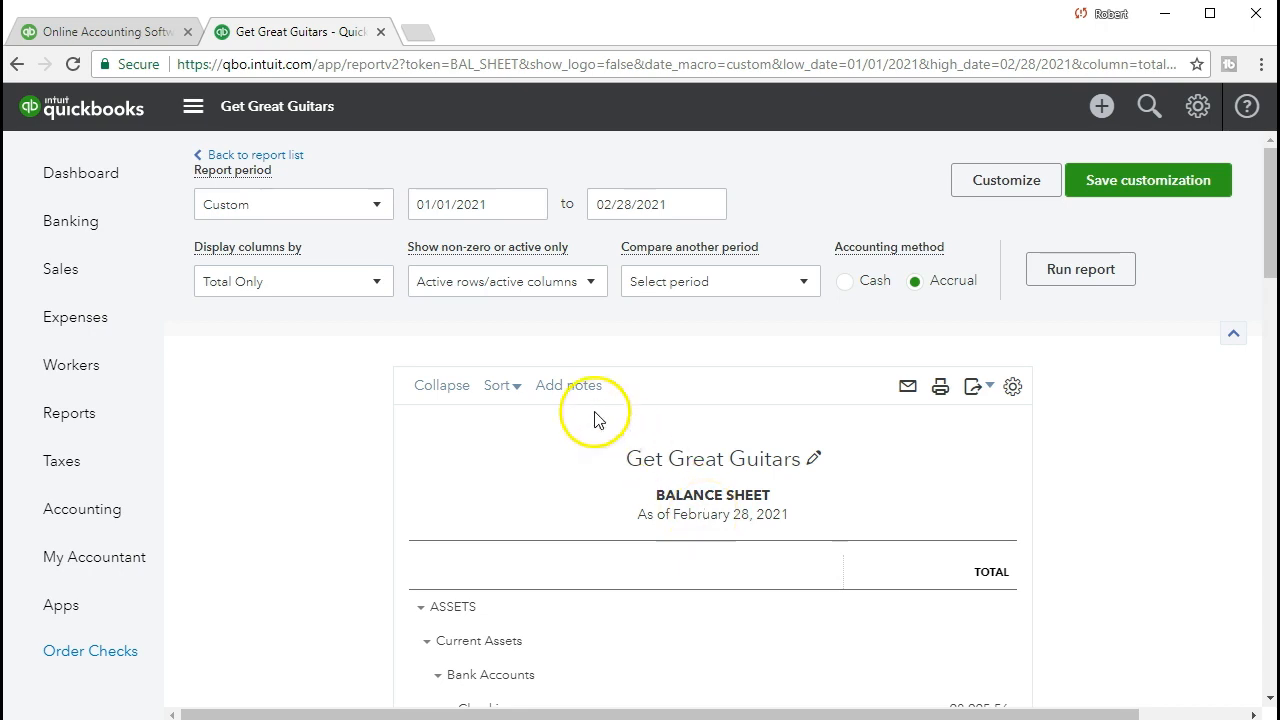
click(454, 245)
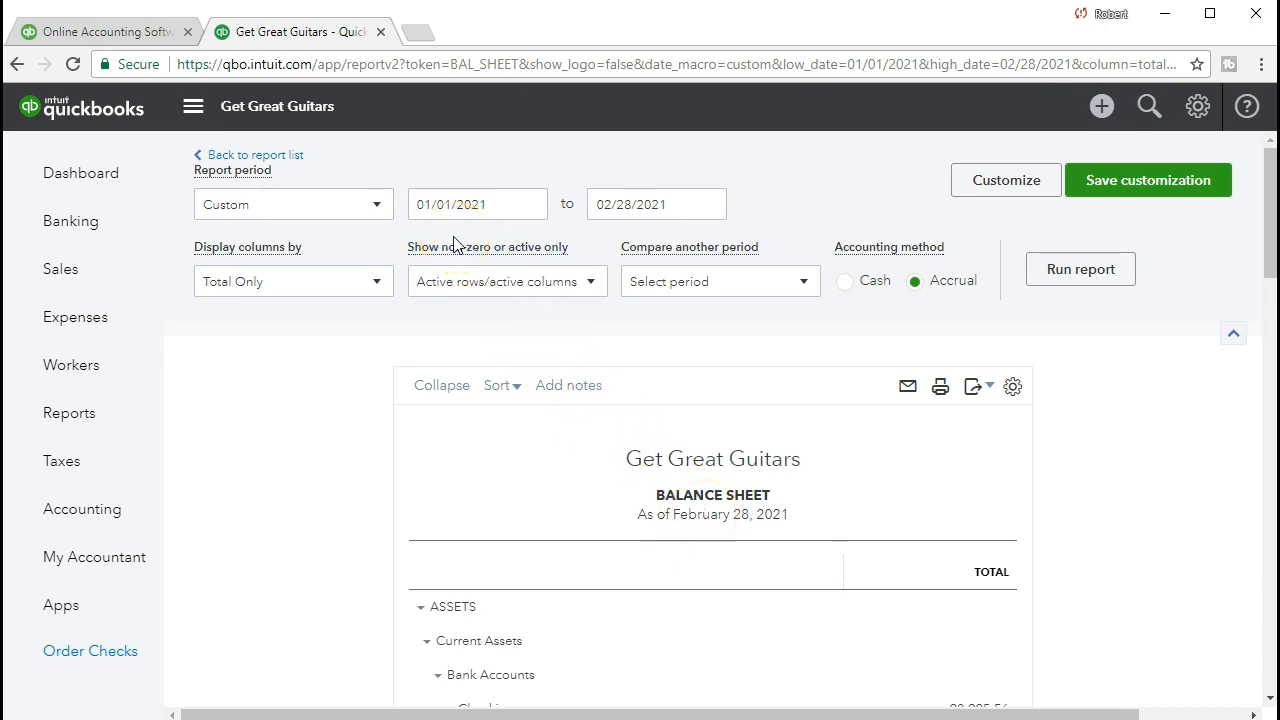
click(554, 560)
scroll(562, 565, down, 1)
scroll(562, 565, down, 1)
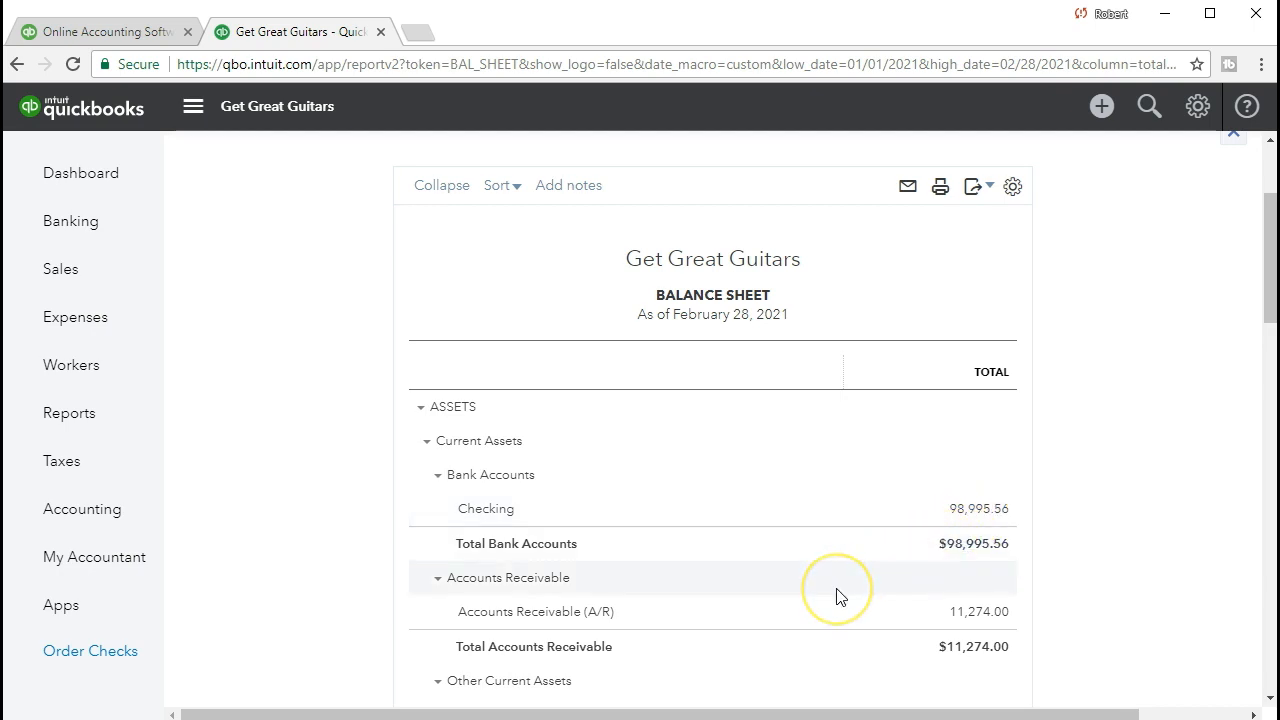
scroll(840, 595, up, 1)
scroll(836, 592, up, 1)
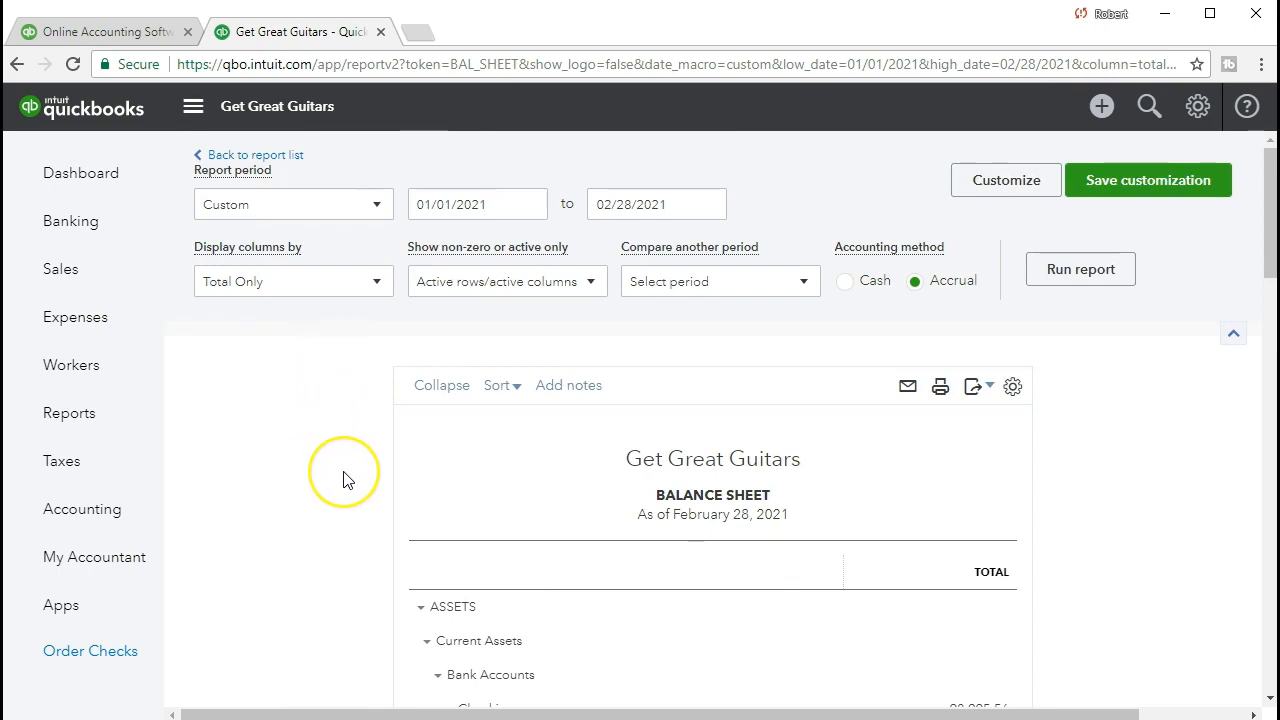
scroll(343, 480, down, 3)
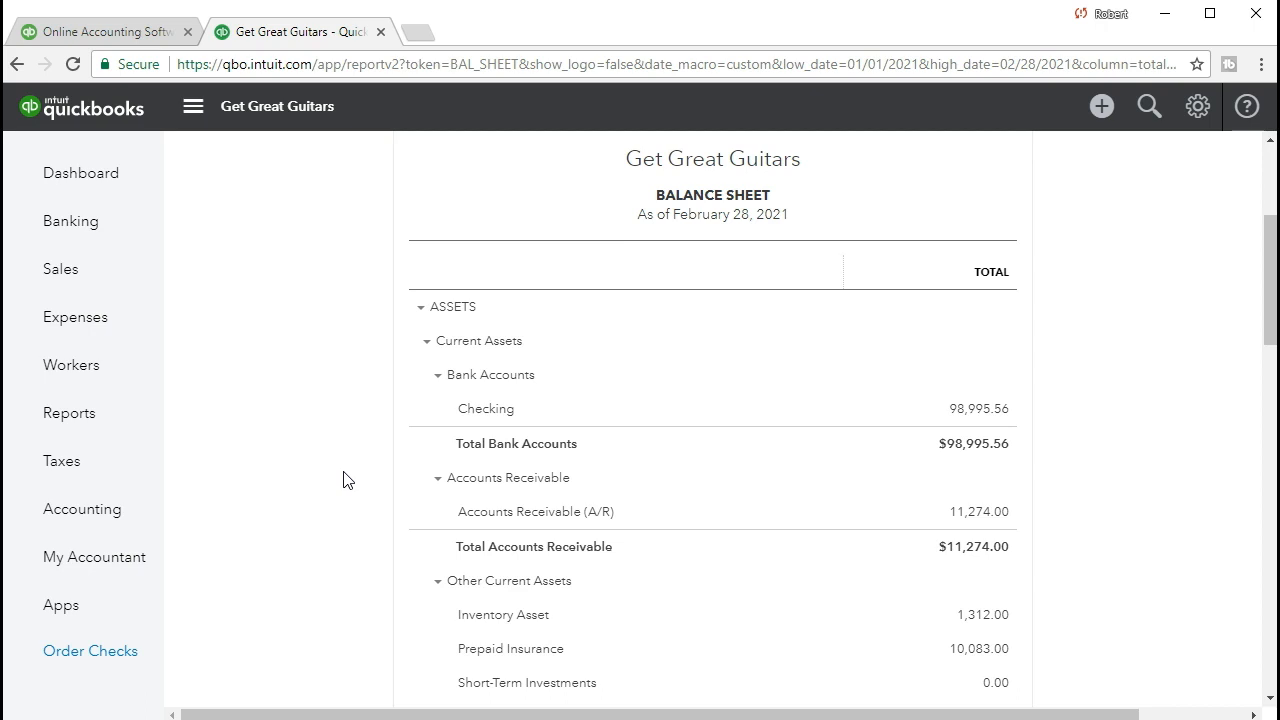
scroll(343, 480, up, 3)
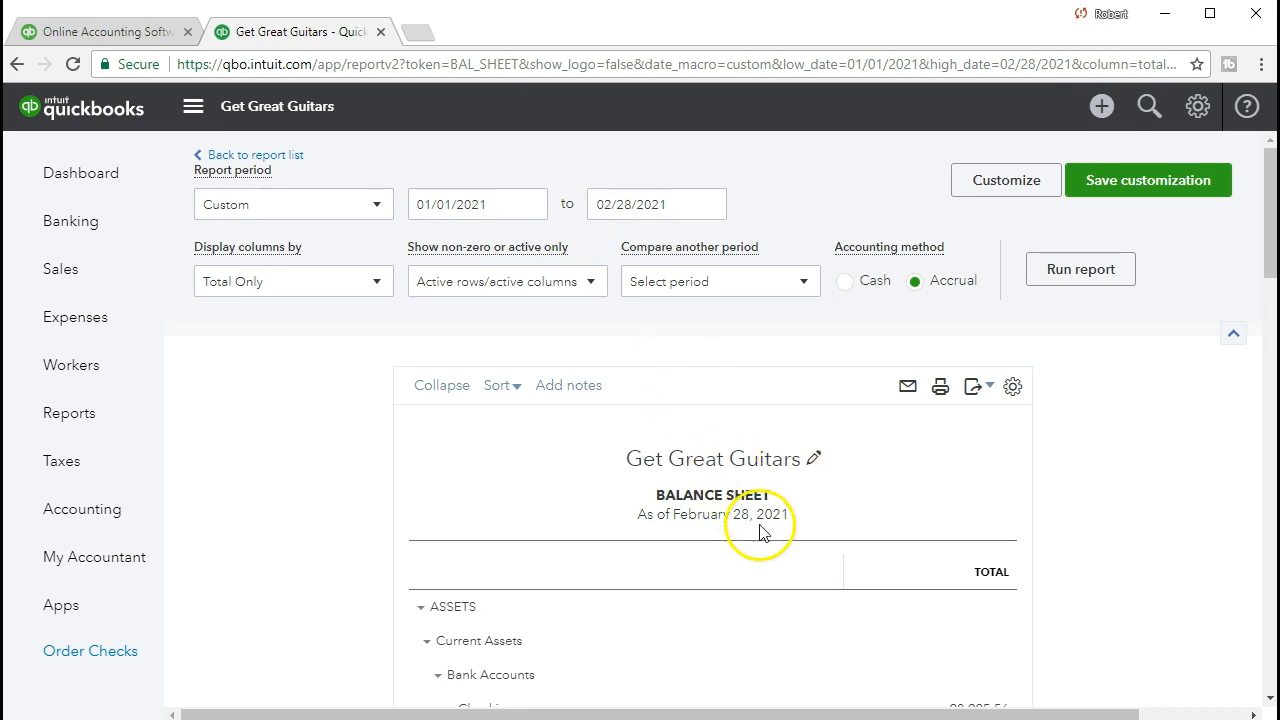
scroll(760, 528, down, 1)
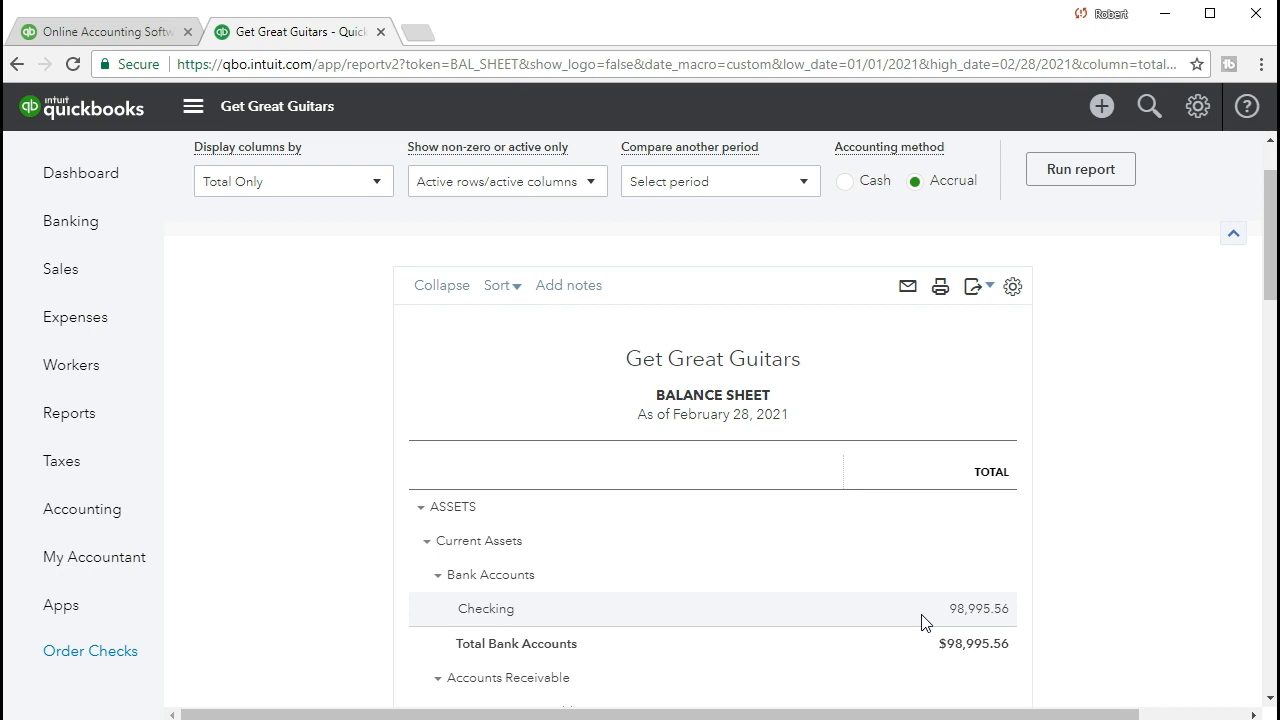
scroll(363, 620, up, 1)
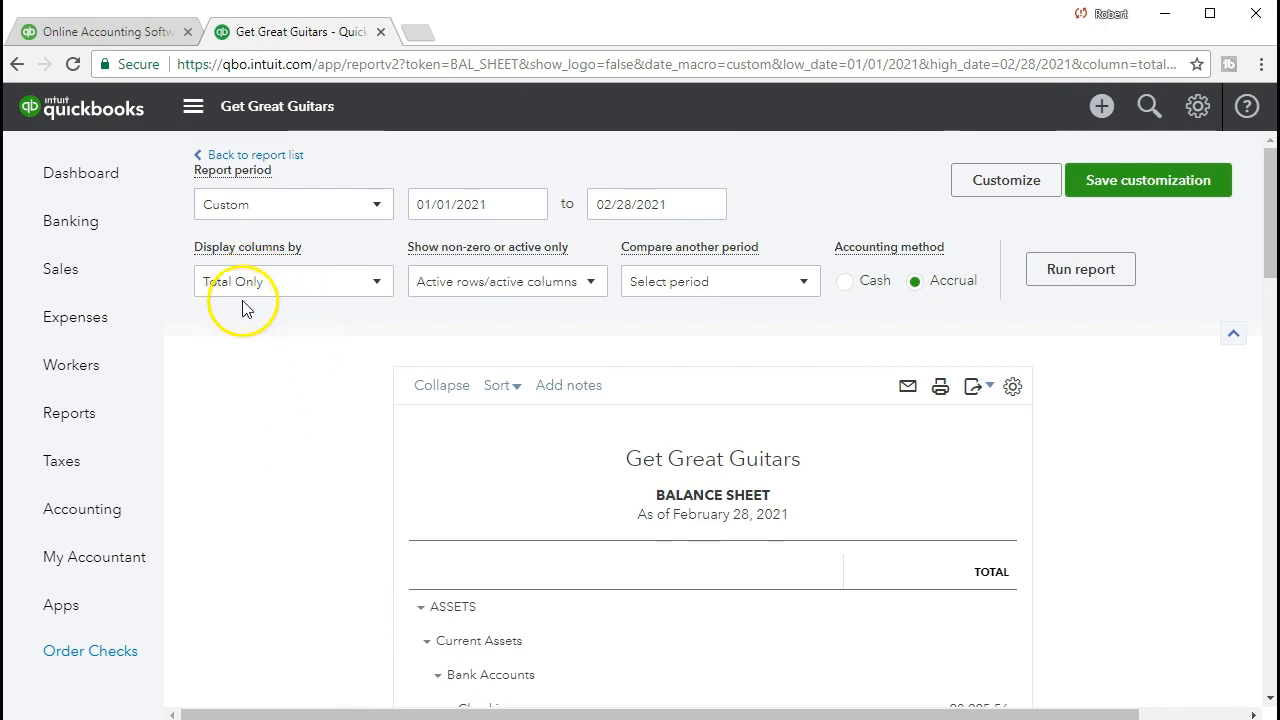
click(383, 289)
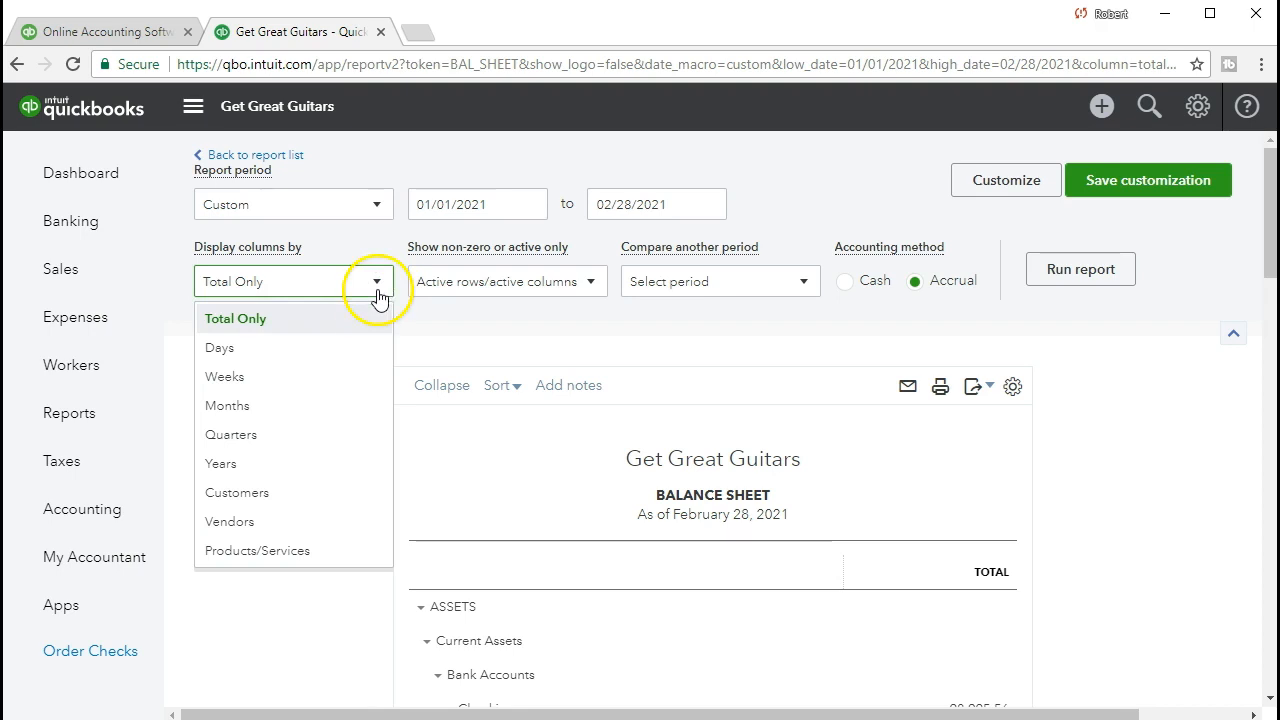
Display columns by Months and rerun, producing JAN 2021 and FEB 2021 columns.
click(327, 406)
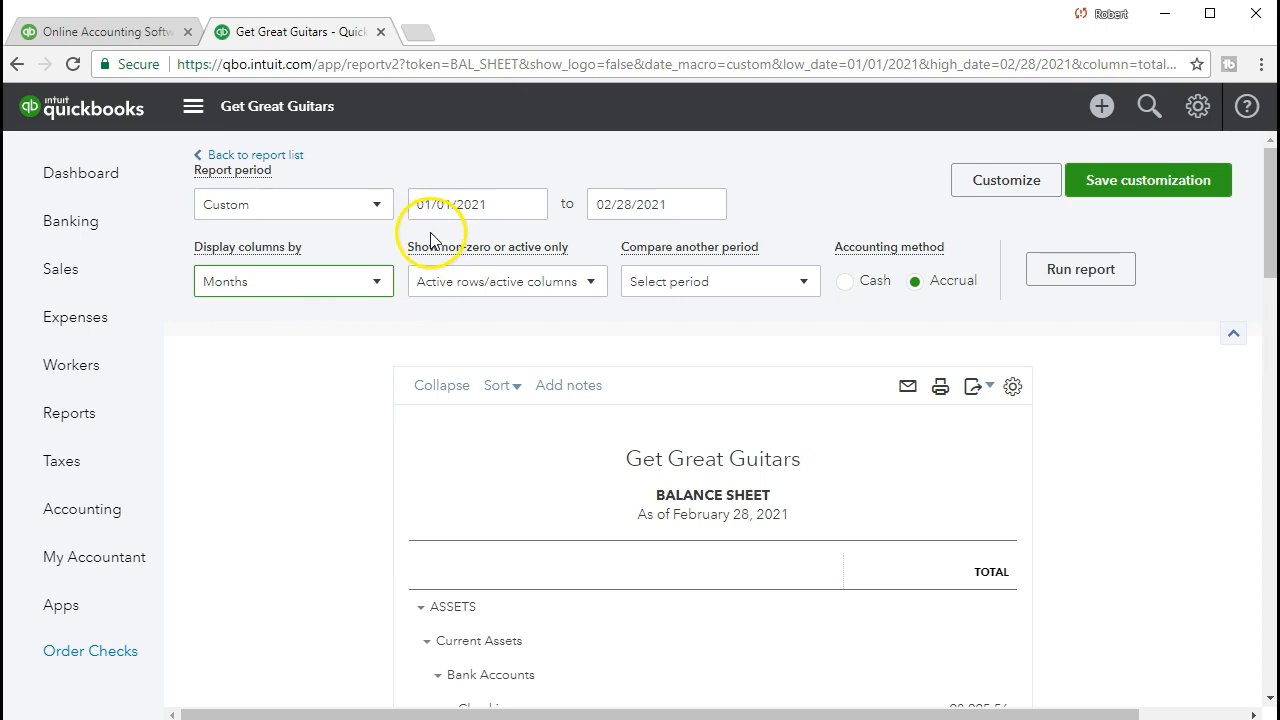
click(1040, 290)
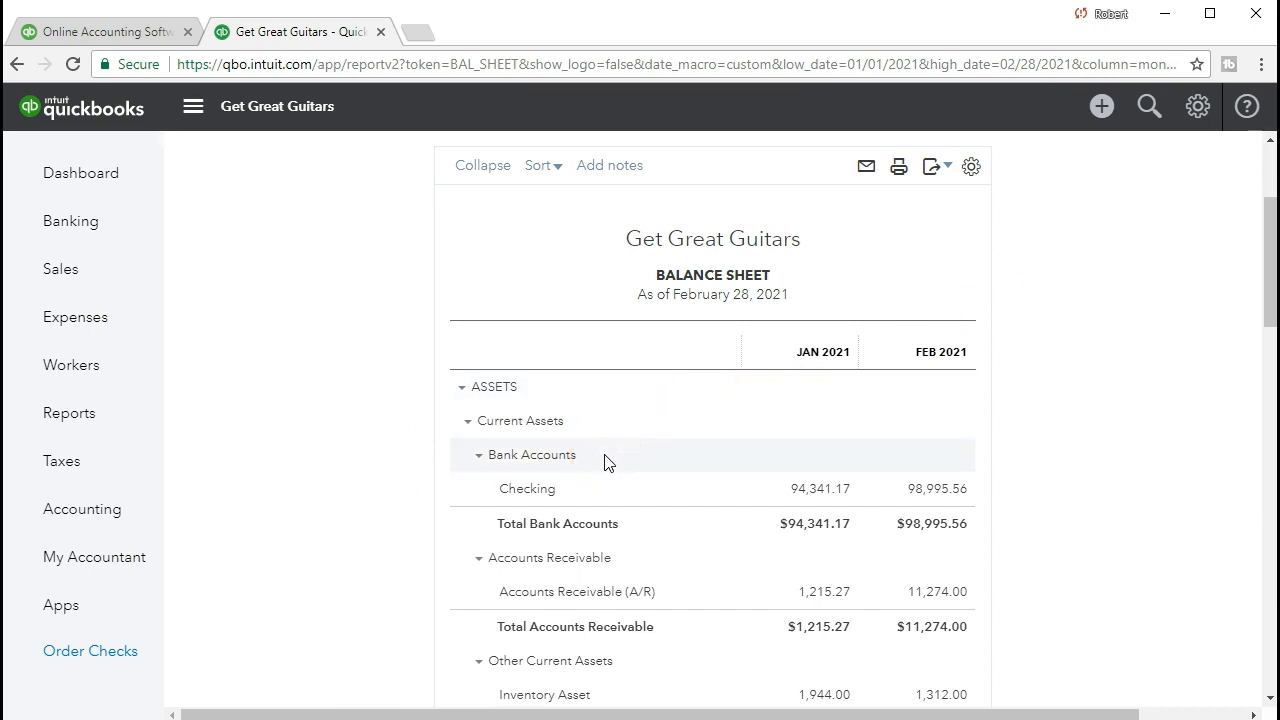
scroll(604, 462, up, 2)
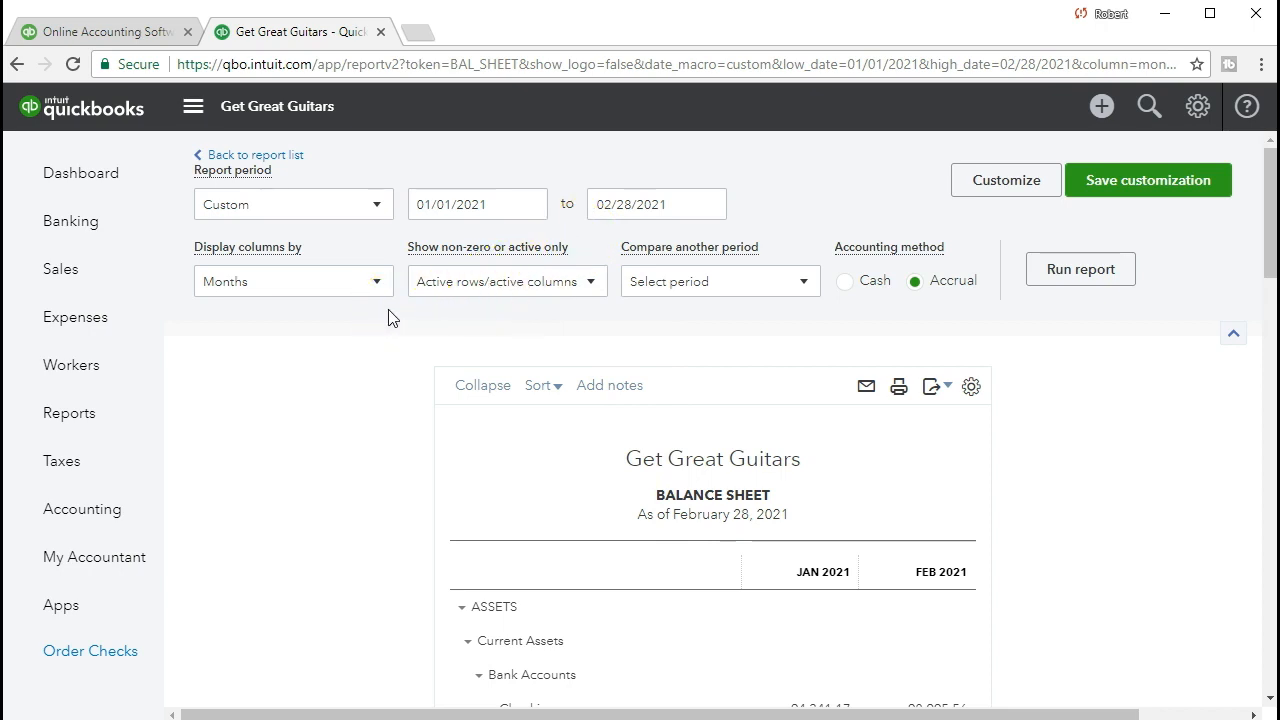
click(376, 285)
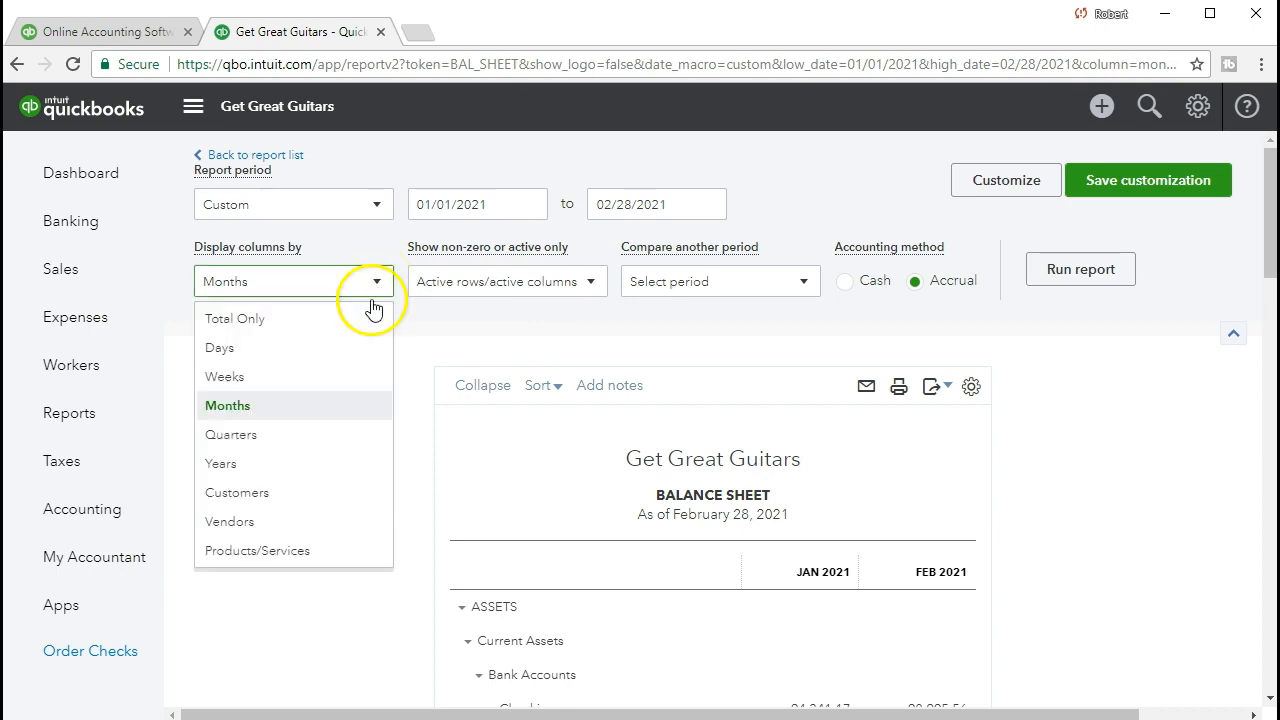
click(336, 406)
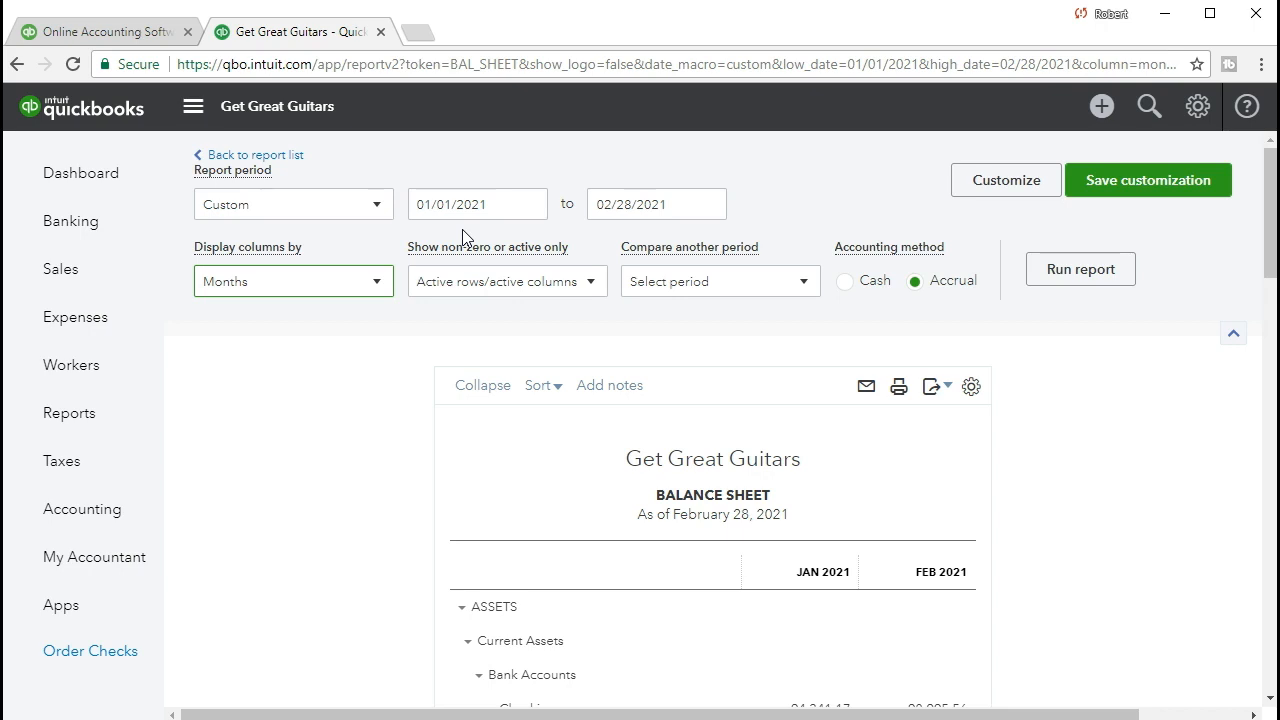
scroll(709, 674, down, 1)
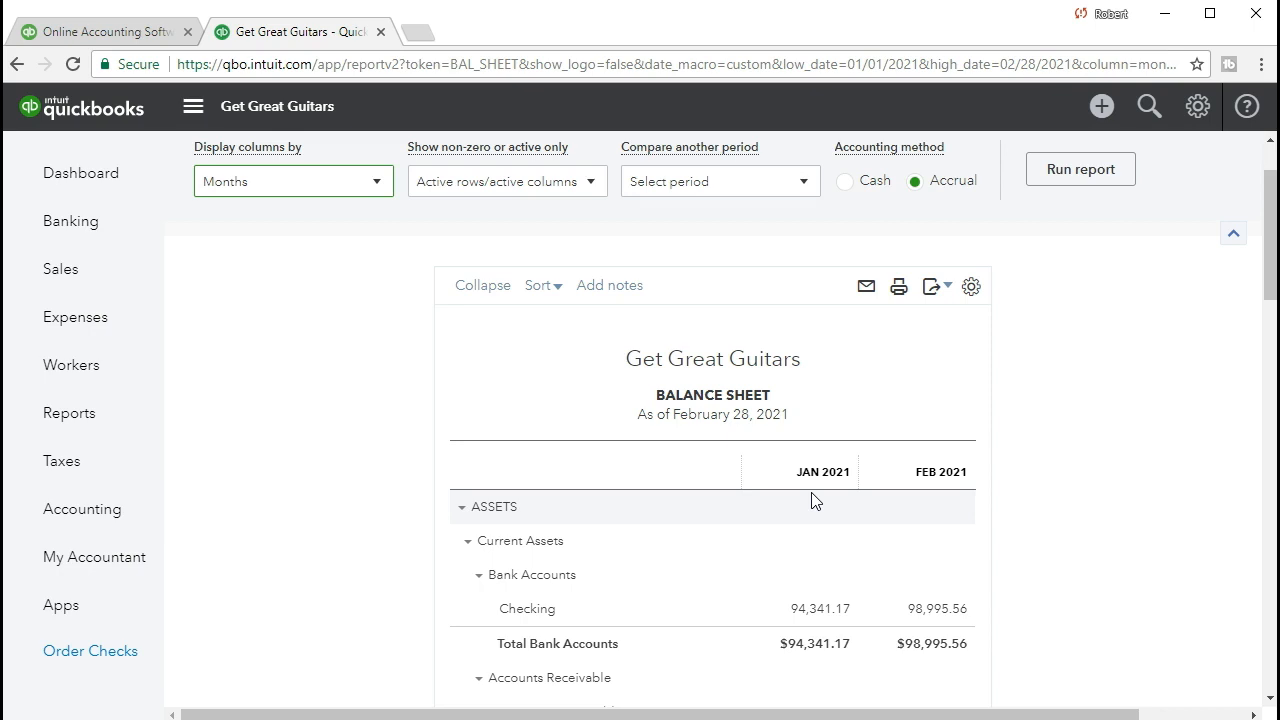
scroll(815, 500, down, 2)
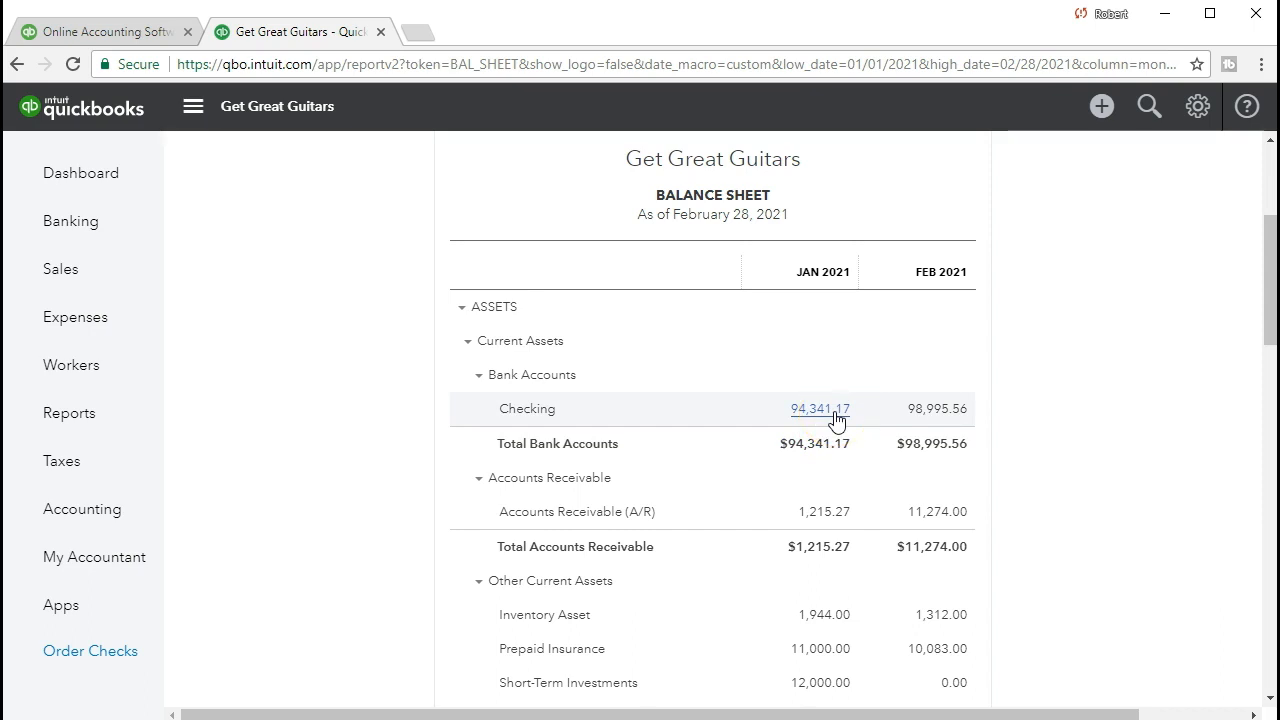
scroll(894, 450, down, 2)
click(815, 363)
scroll(815, 363, down, 1)
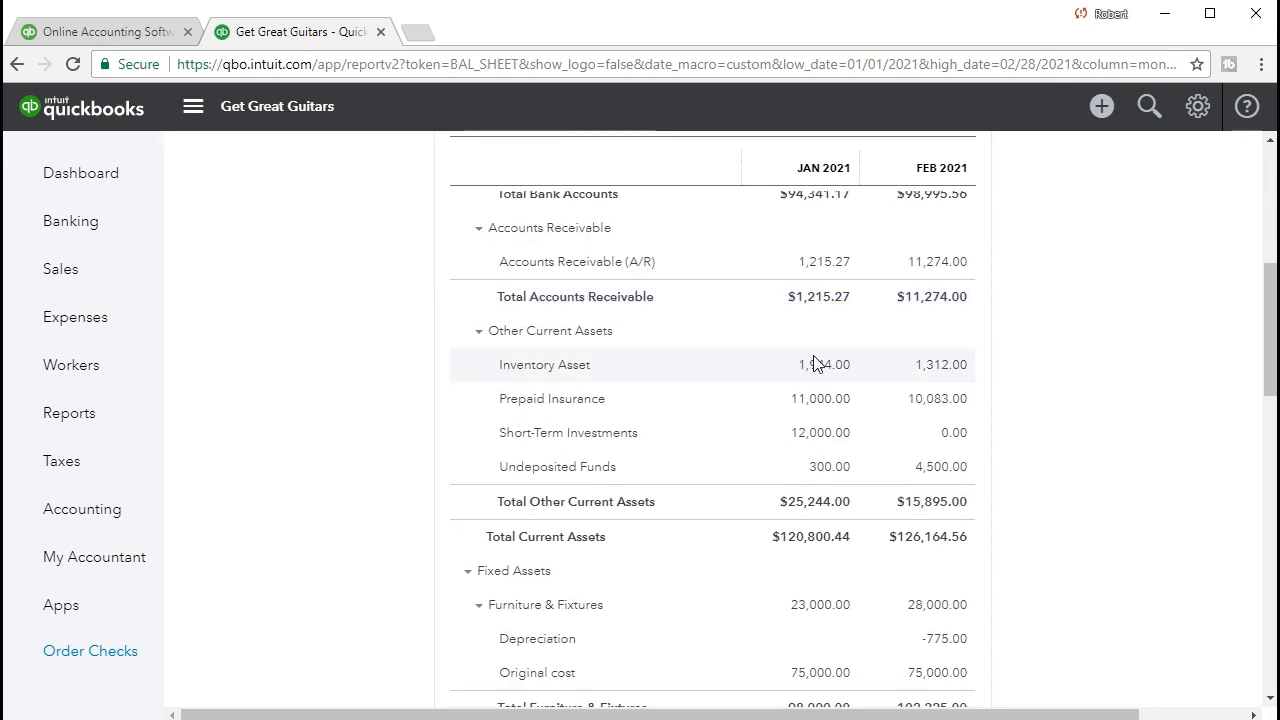
scroll(815, 364, down, 2)
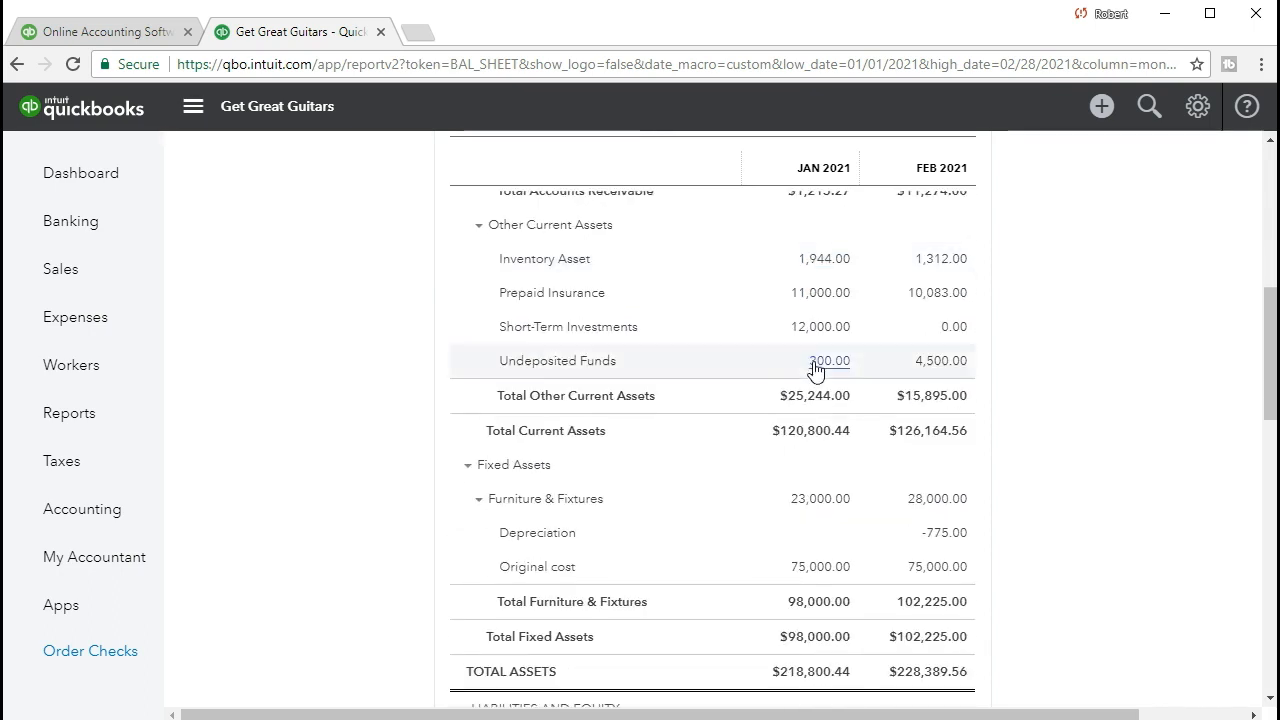
click(822, 412)
click(815, 510)
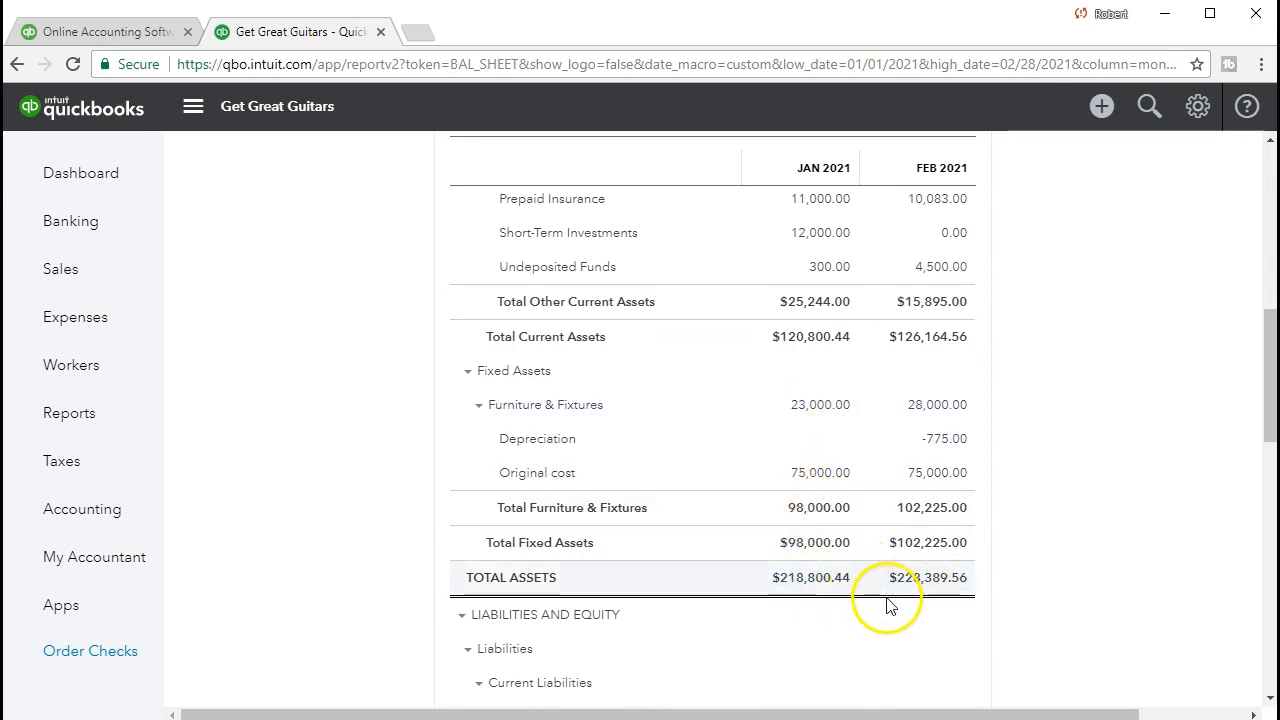
scroll(878, 595, down, 1)
scroll(878, 595, down, 1)
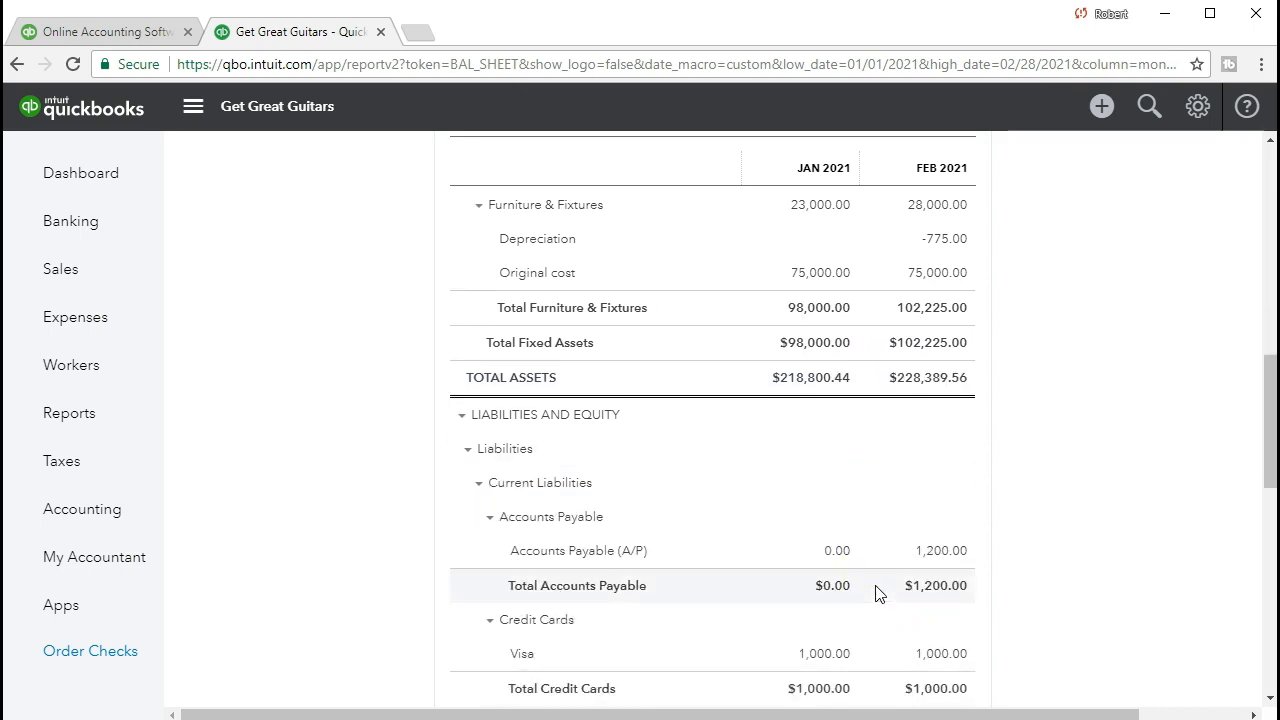
scroll(878, 595, down, 1)
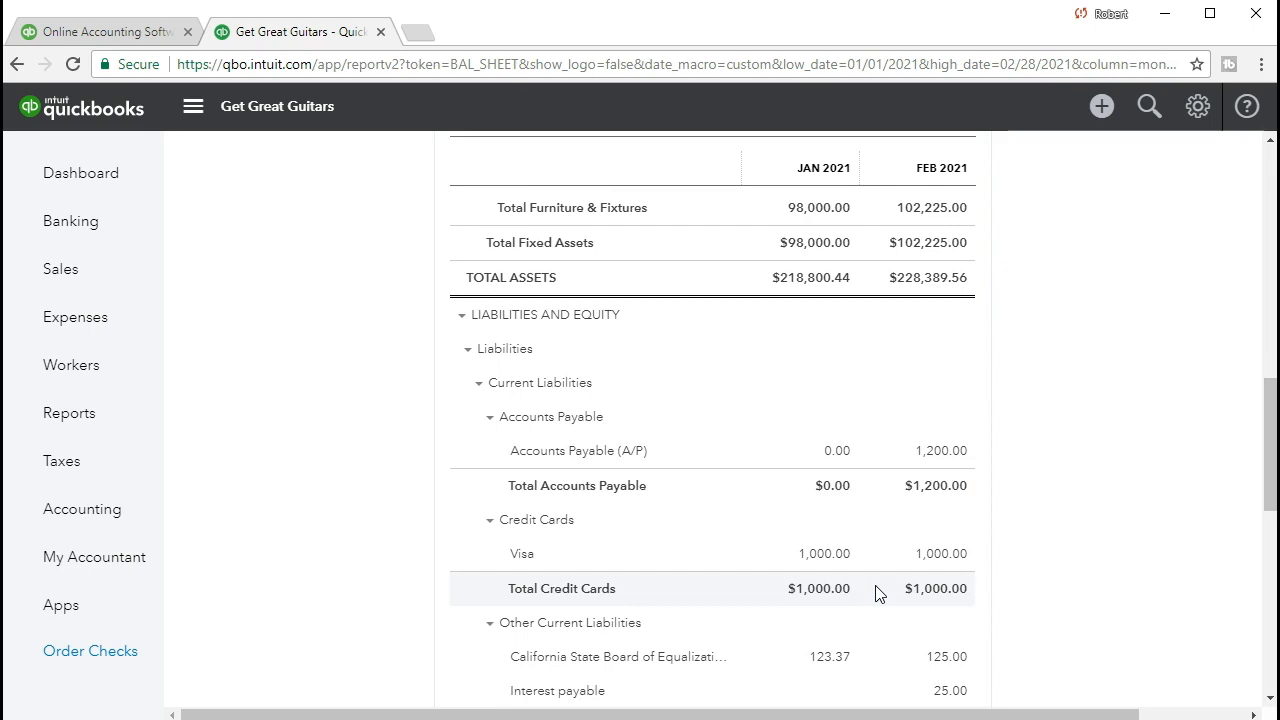
scroll(878, 595, down, 1)
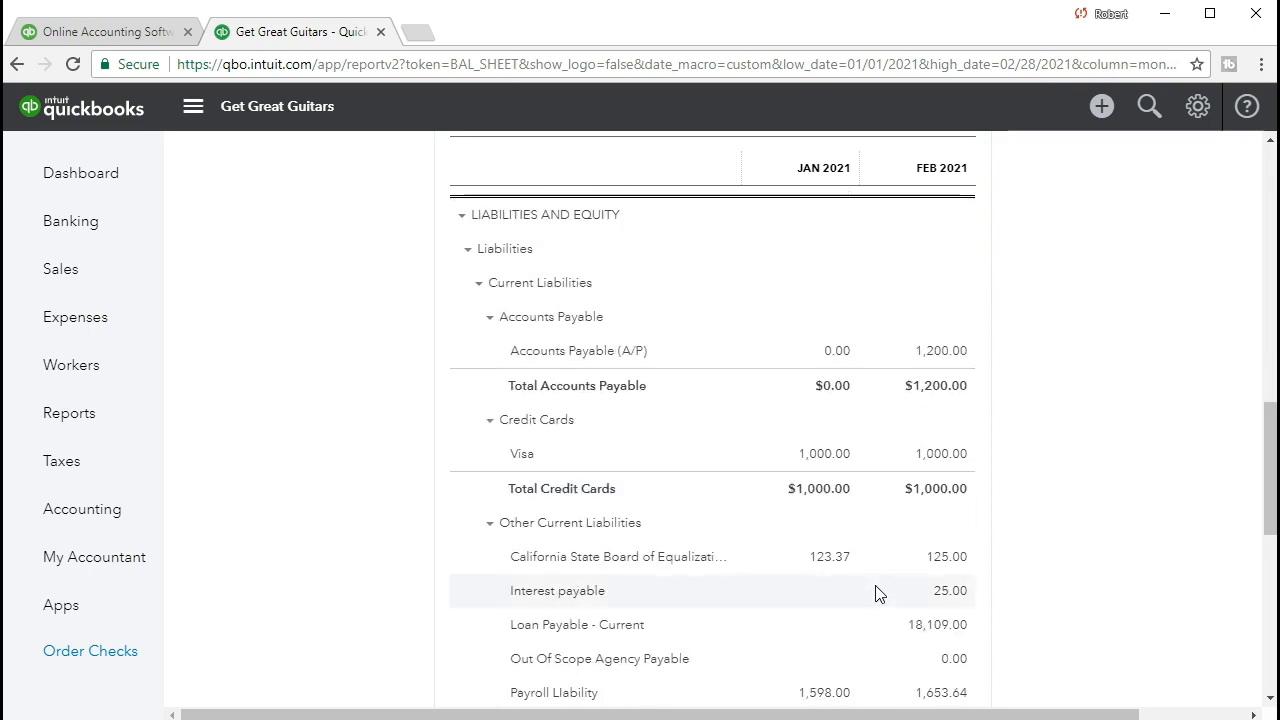
scroll(878, 593, down, 3)
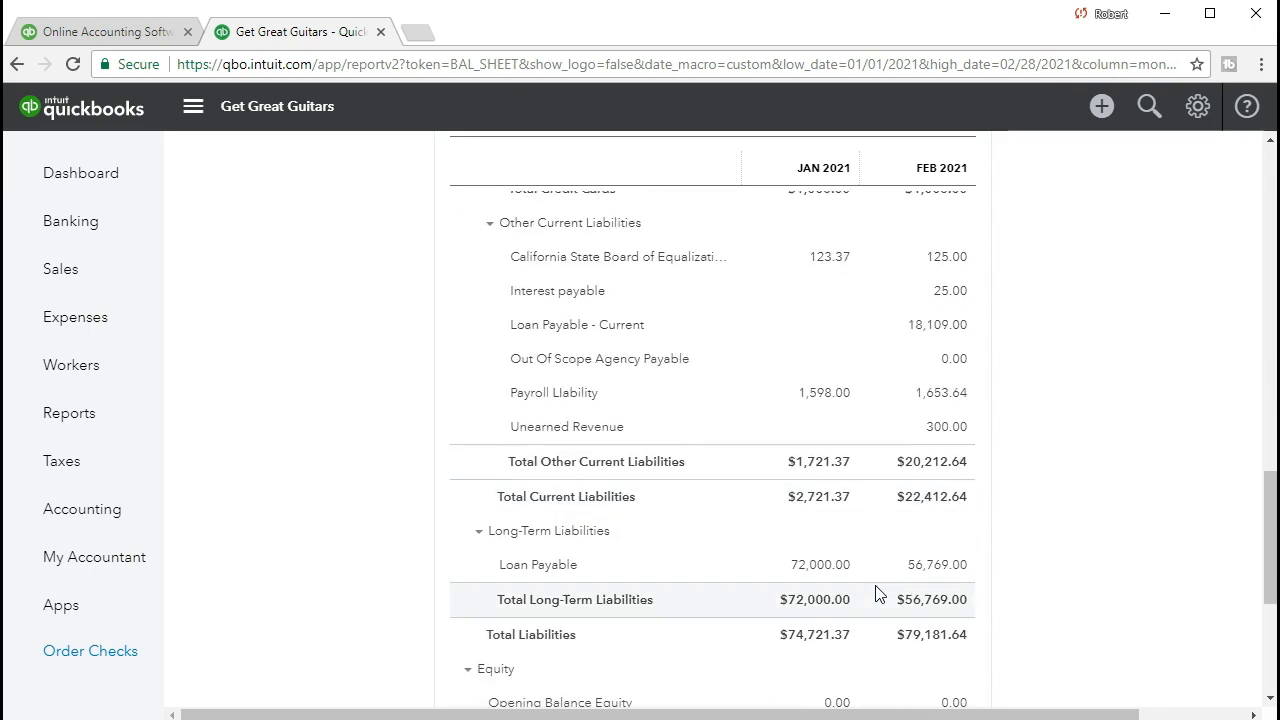
scroll(878, 595, down, 1)
scroll(877, 592, down, 1)
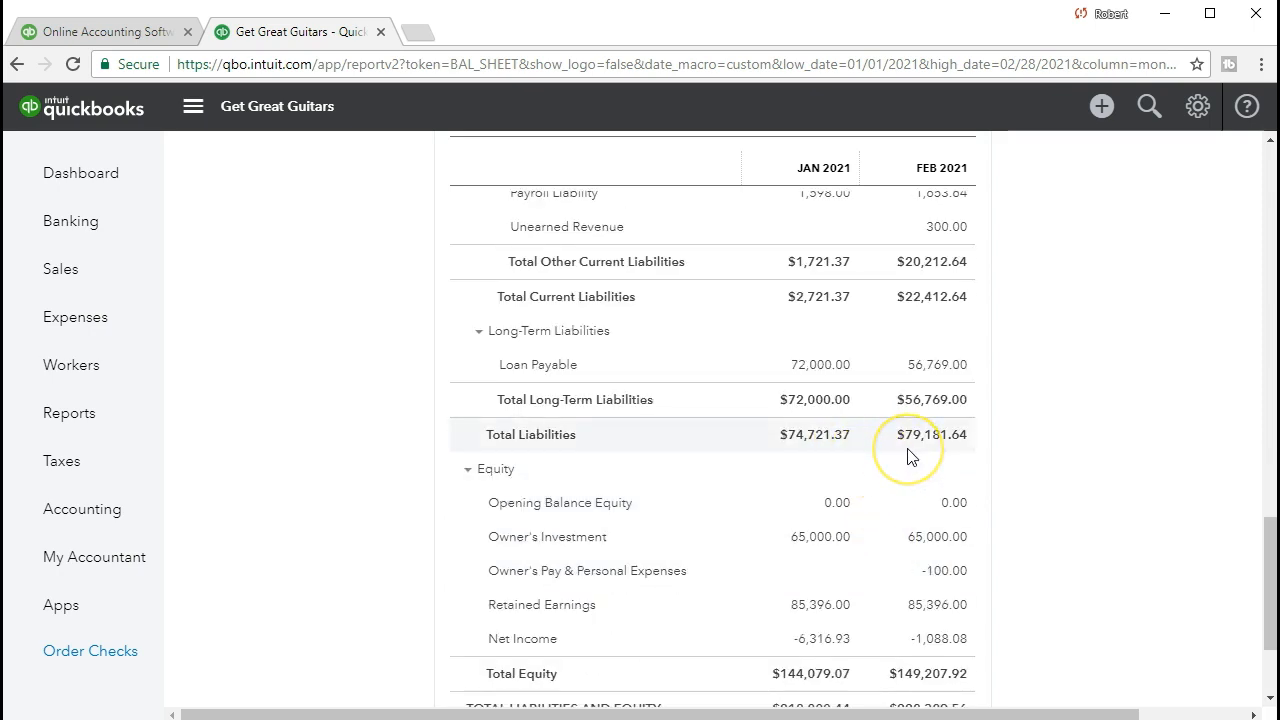
scroll(884, 523, down, 1)
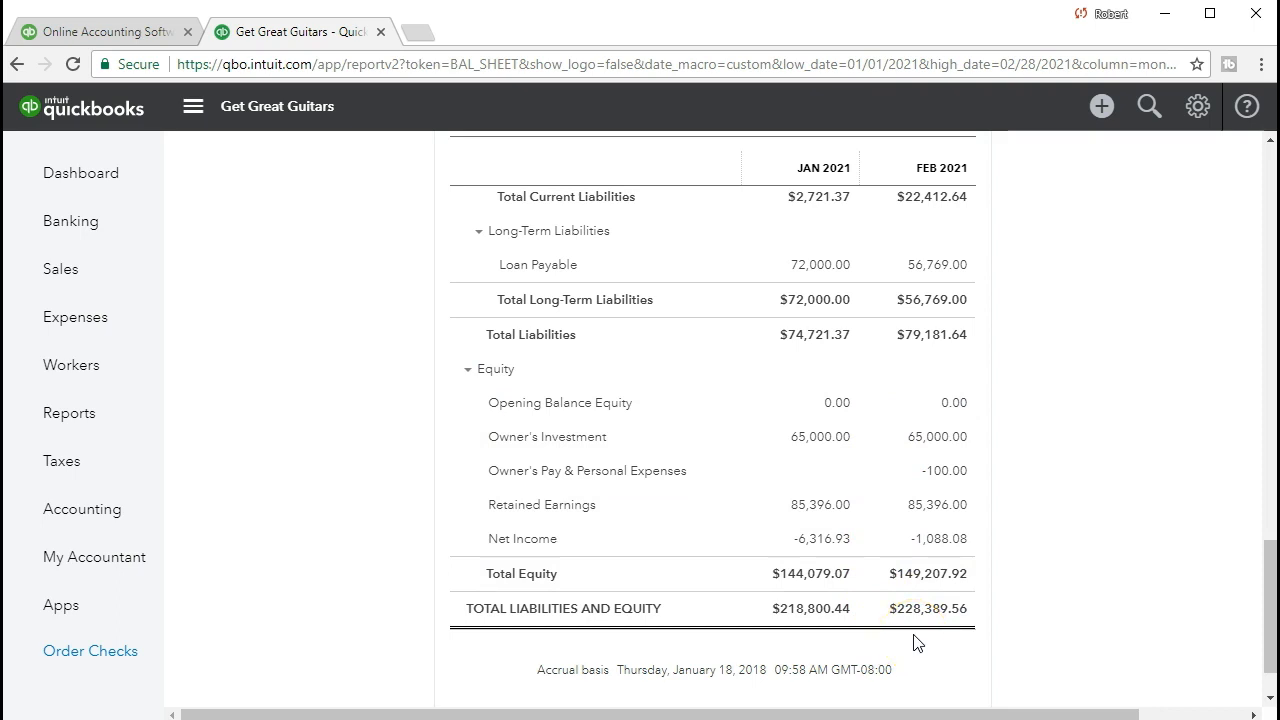
scroll(917, 642, down, 1)
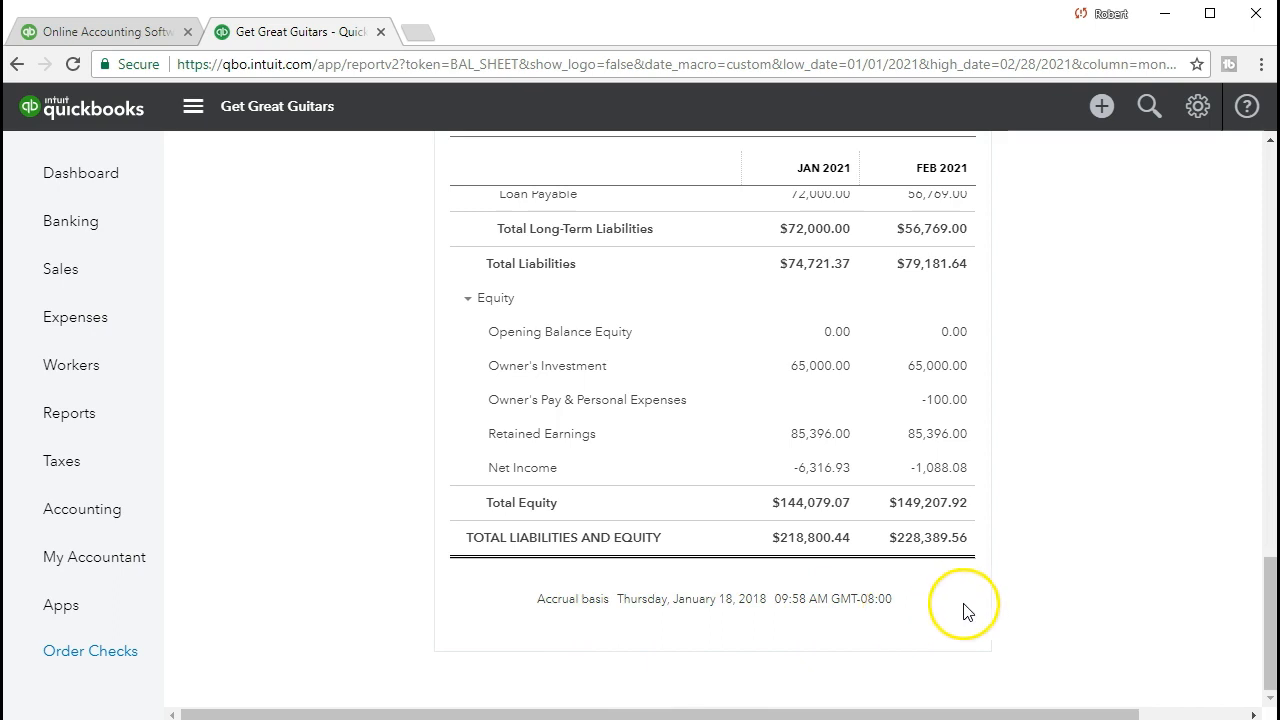
scroll(967, 604, up, 12)
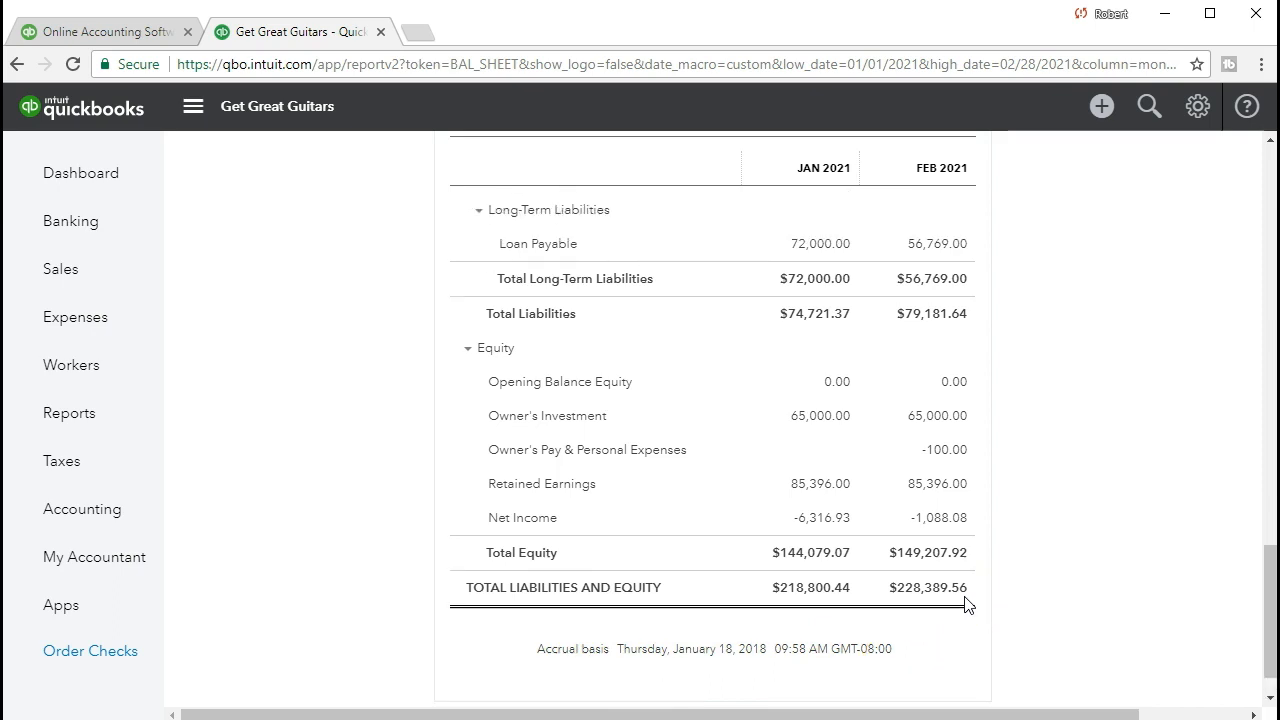
scroll(967, 604, up, 5)
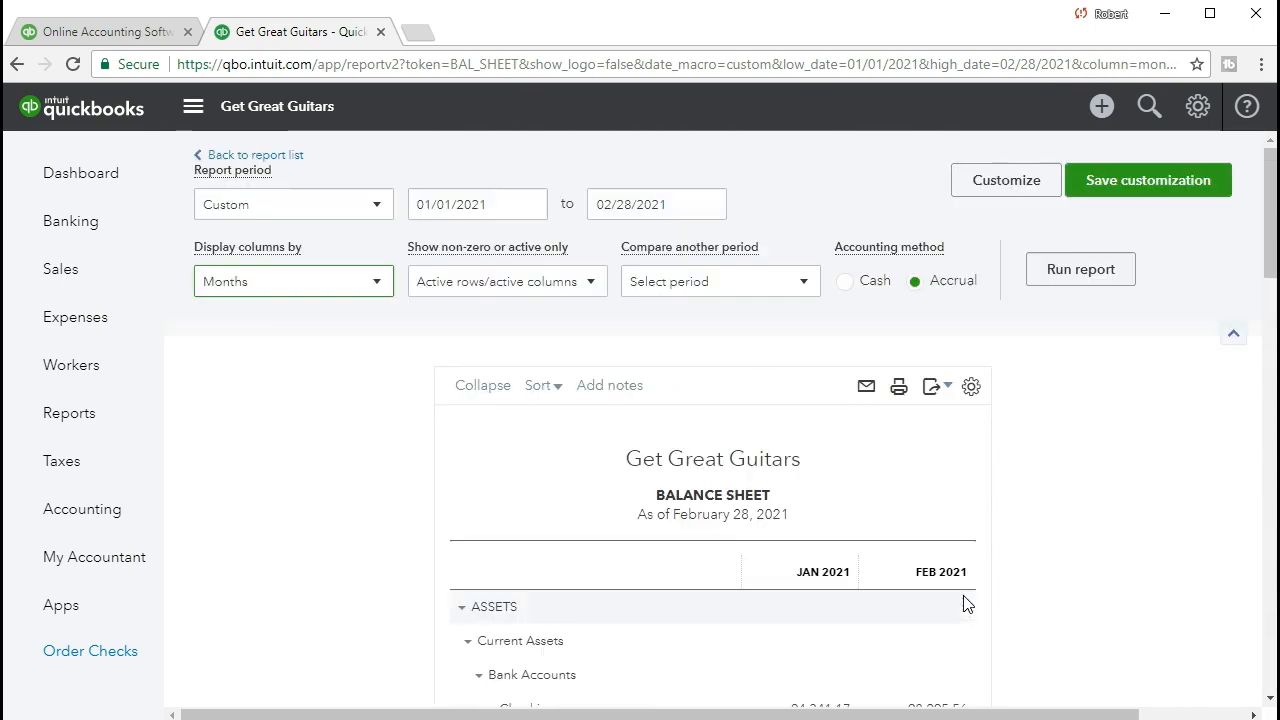
Under Customize > Header/Footer, uncheck Date prepared, Time prepared and Report basis, then rerun.
click(1004, 198)
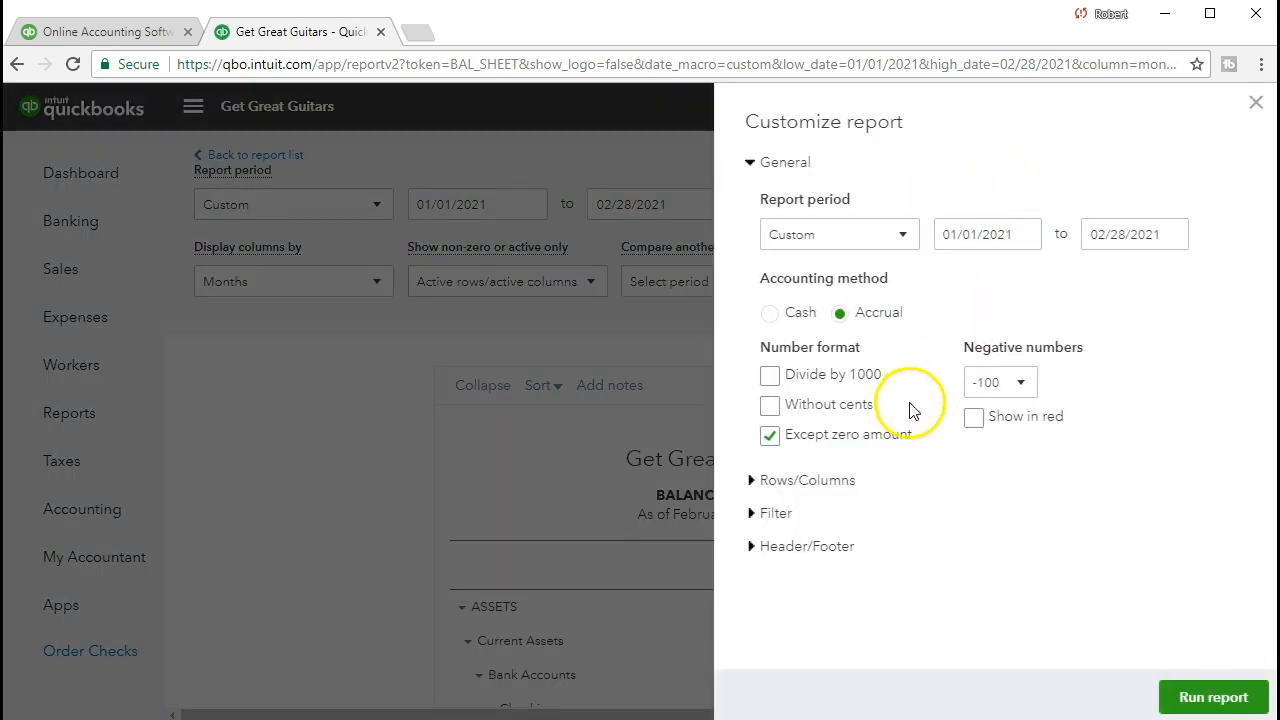
click(752, 547)
scroll(755, 555, down, 1)
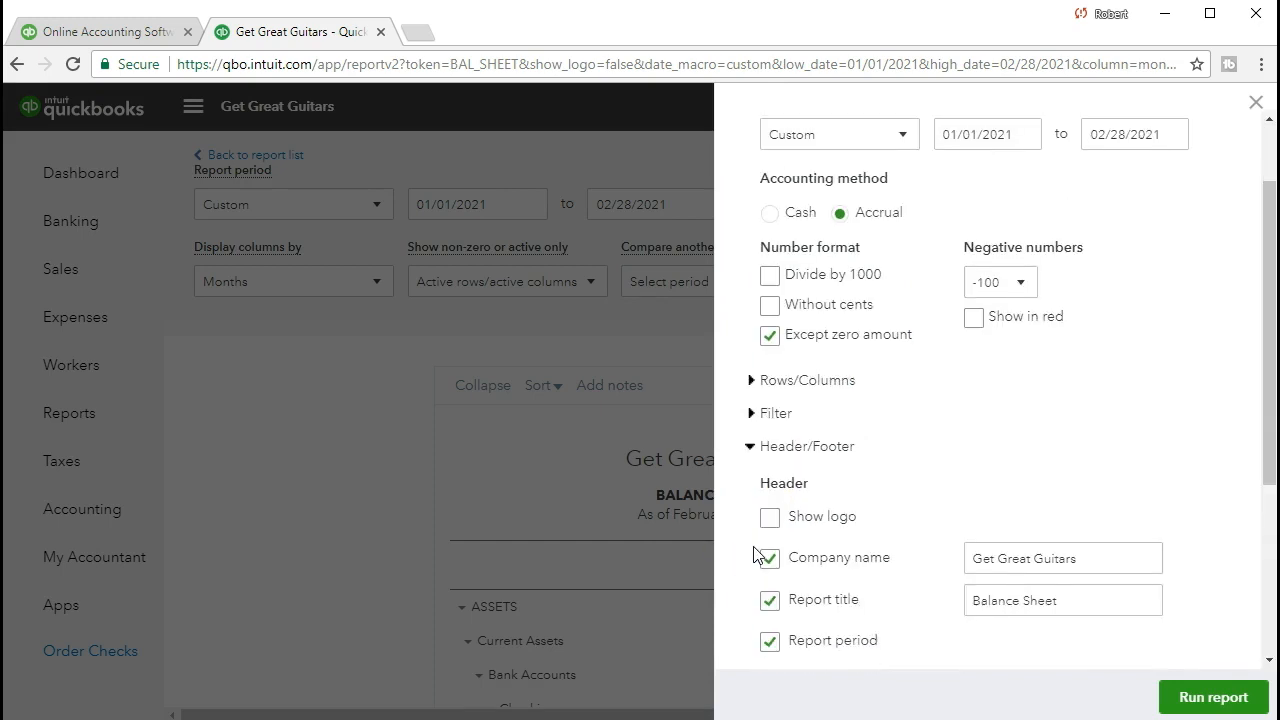
scroll(757, 556, down, 1)
scroll(757, 556, down, 1)
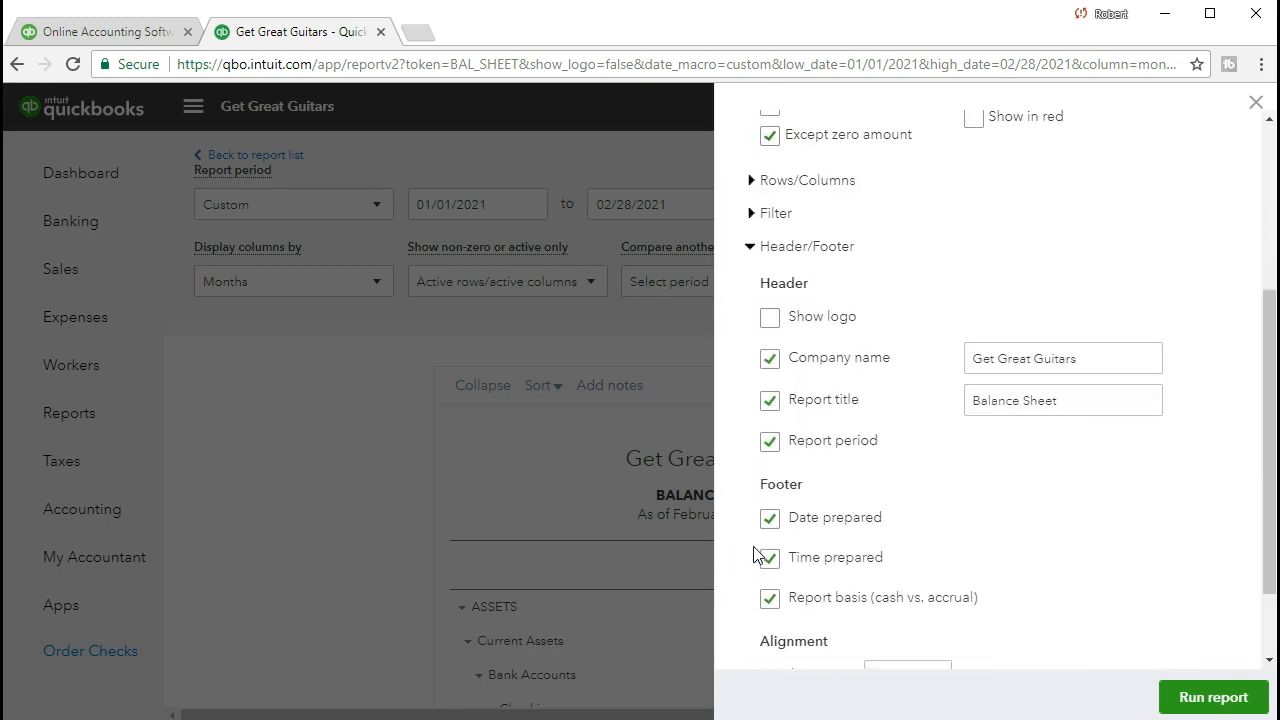
click(769, 517)
click(769, 557)
click(769, 597)
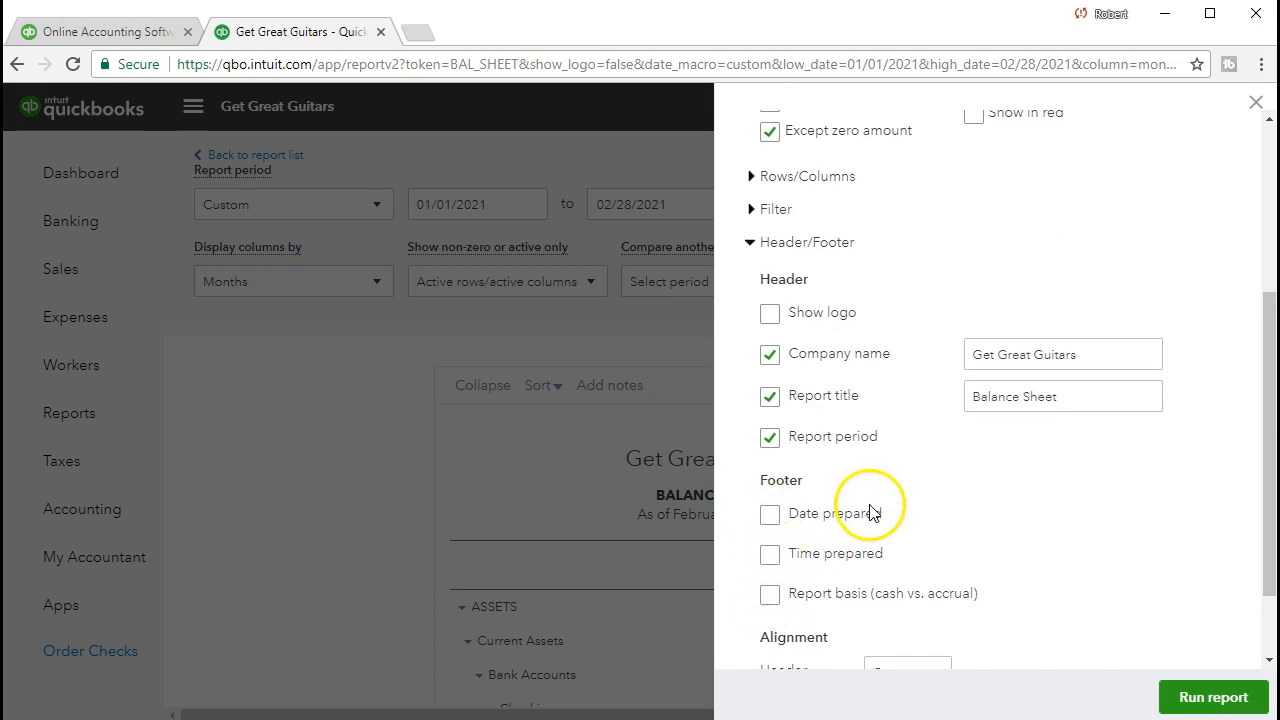
scroll(872, 515, down, 1)
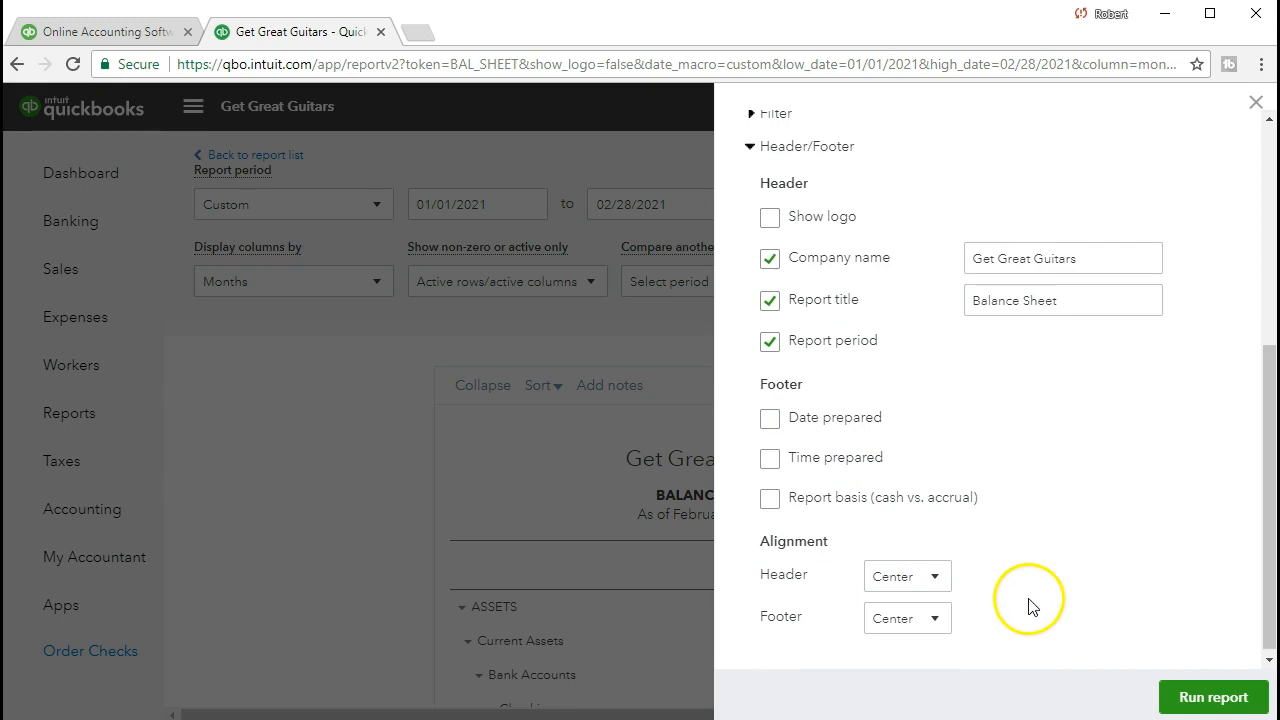
click(1177, 705)
scroll(443, 594, down, 2)
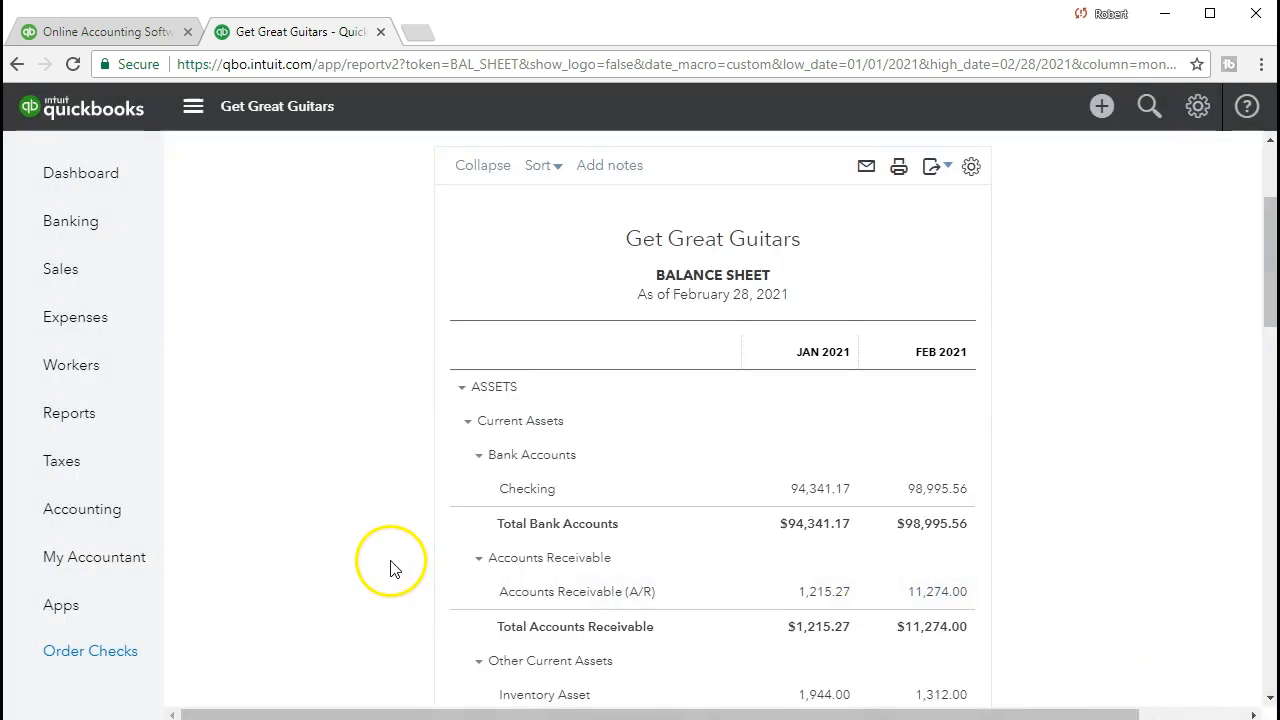
Review the footer-free JAN–FEB 2021 balance sheet, then show its Excel and PDF export choices.
scroll(391, 567, down, 5)
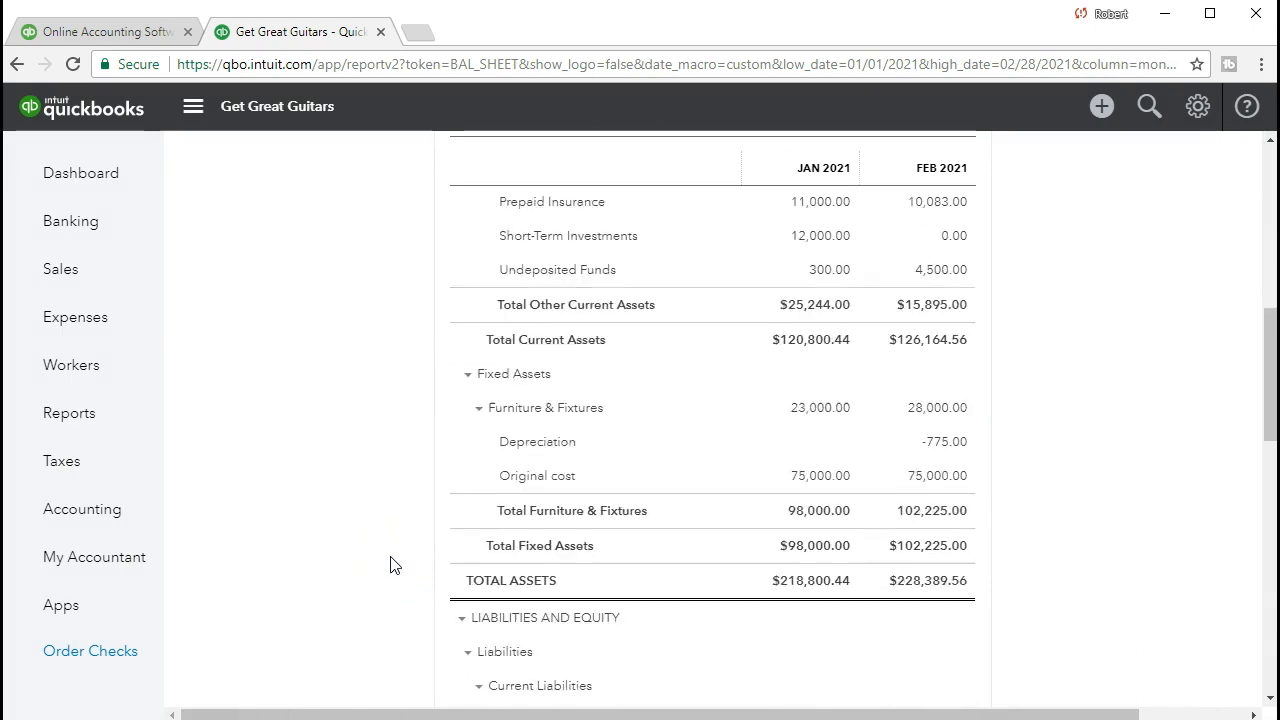
scroll(391, 566, down, 7)
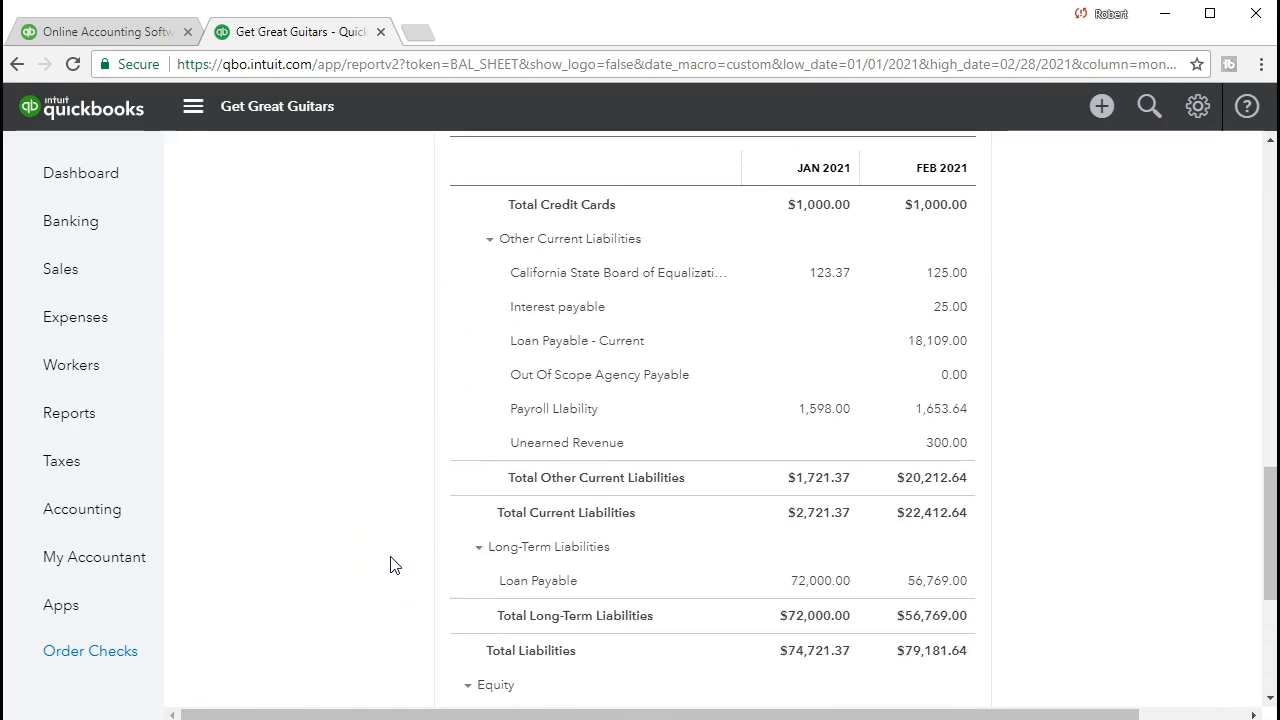
scroll(391, 566, down, 4)
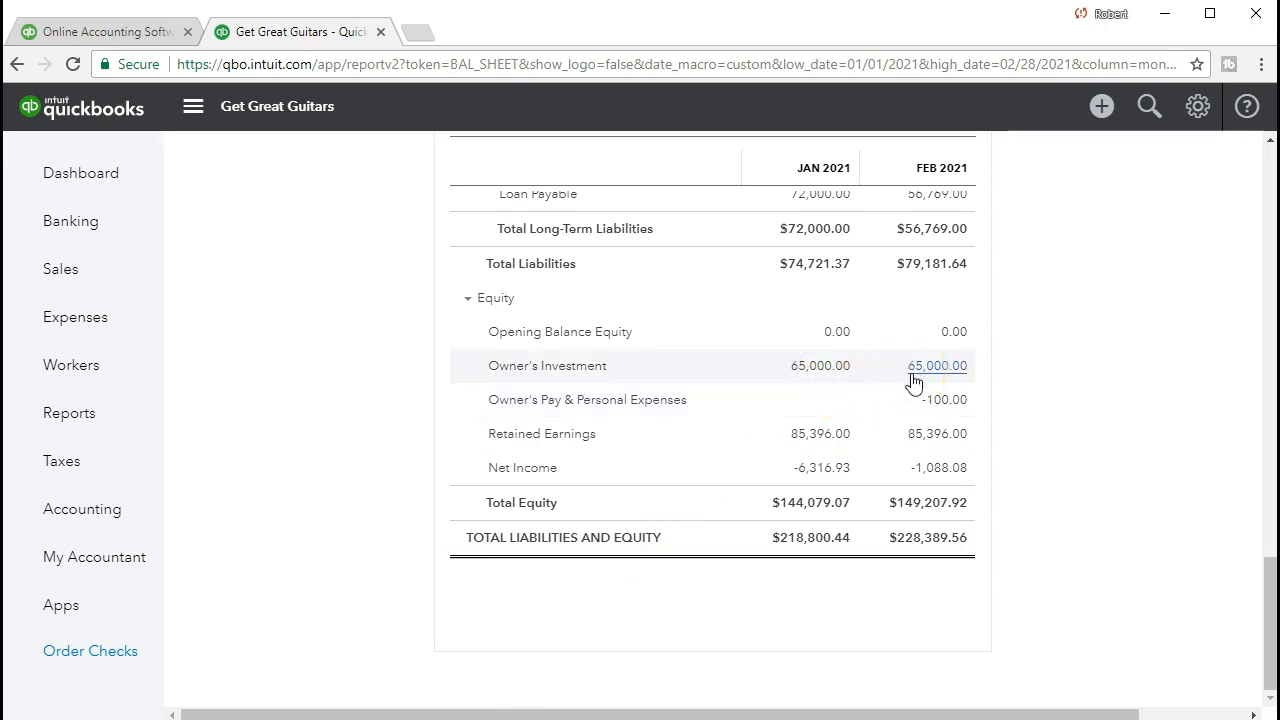
scroll(912, 372, up, 1)
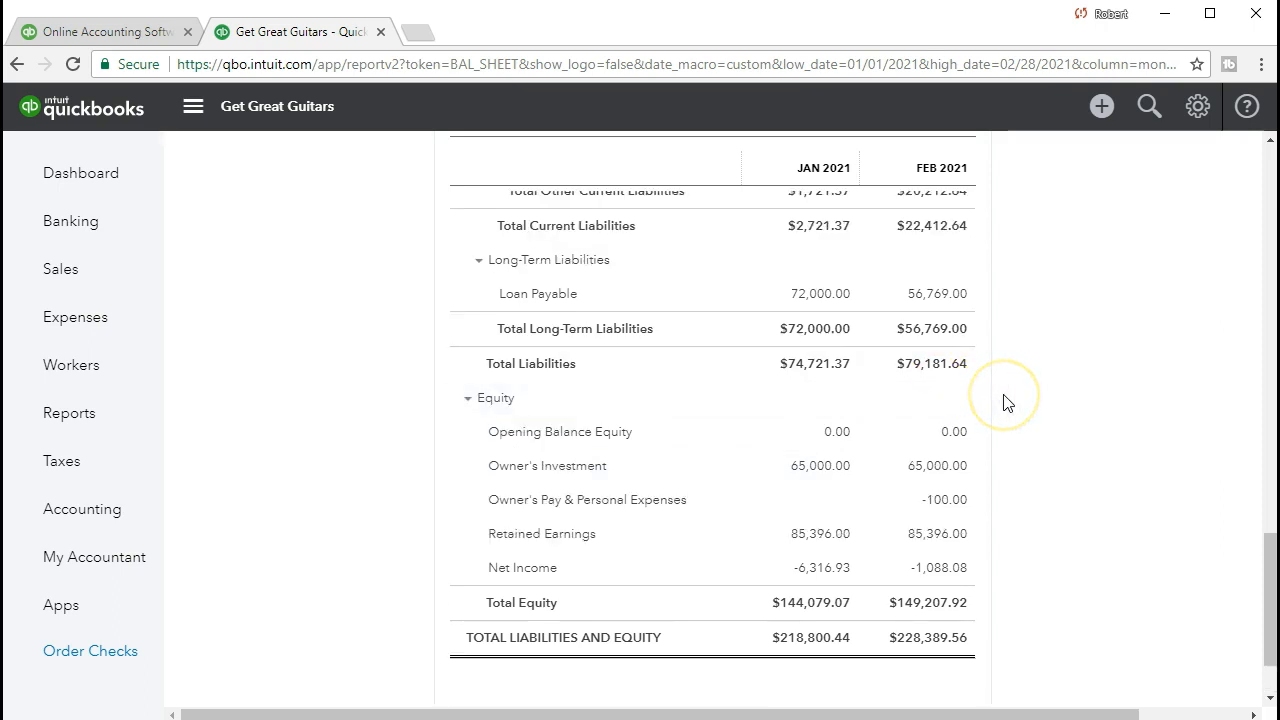
scroll(1007, 402, up, 4)
scroll(1010, 410, up, 4)
scroll(1008, 410, up, 4)
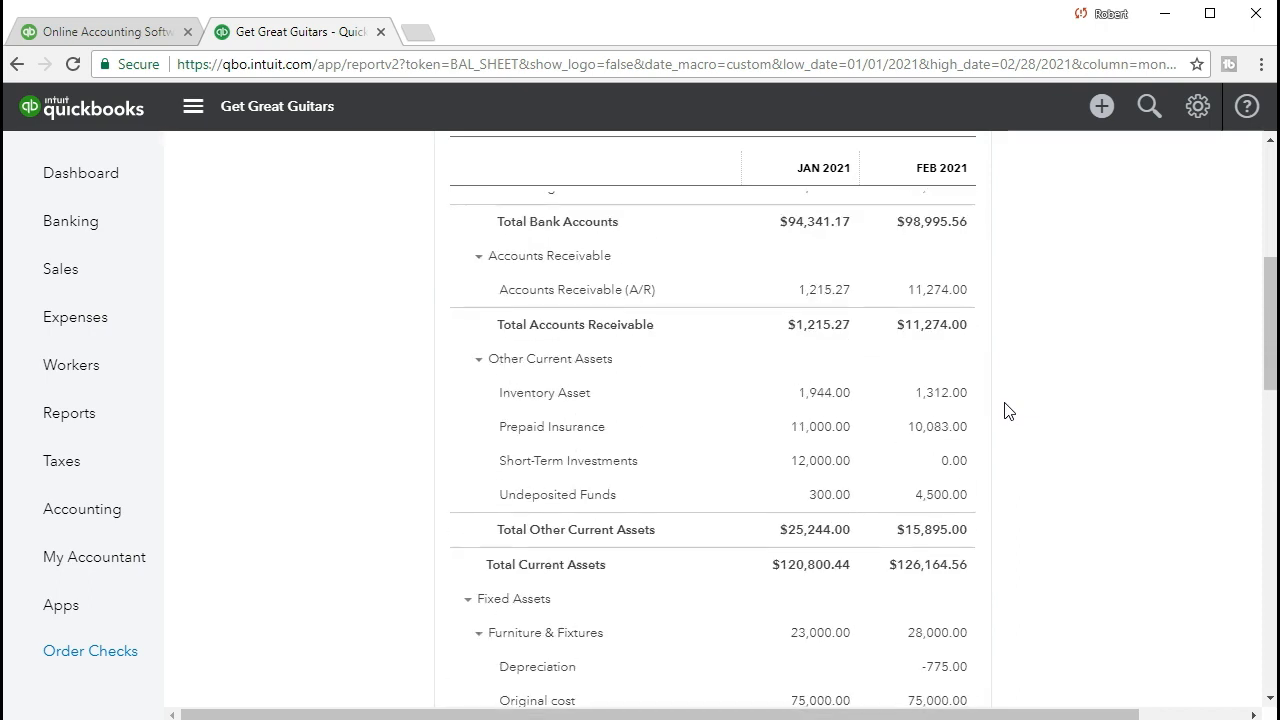
scroll(1008, 411, up, 3)
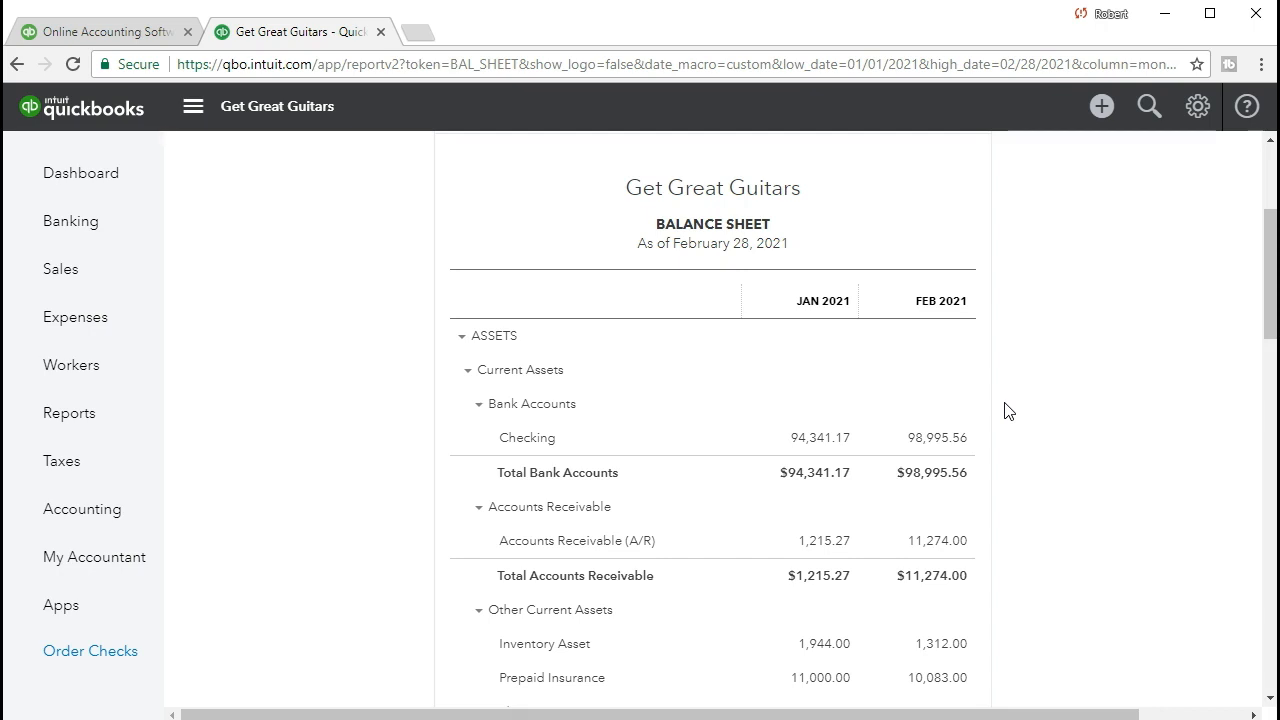
scroll(1007, 411, up, 2)
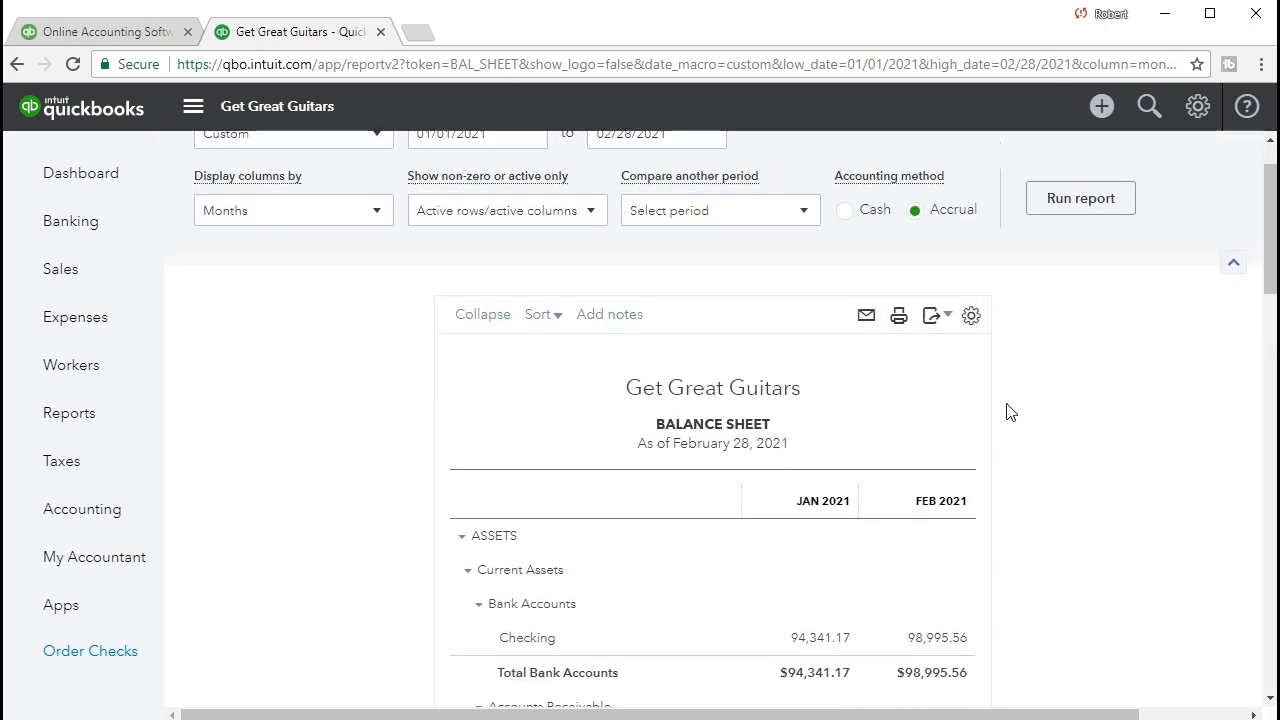
click(946, 318)
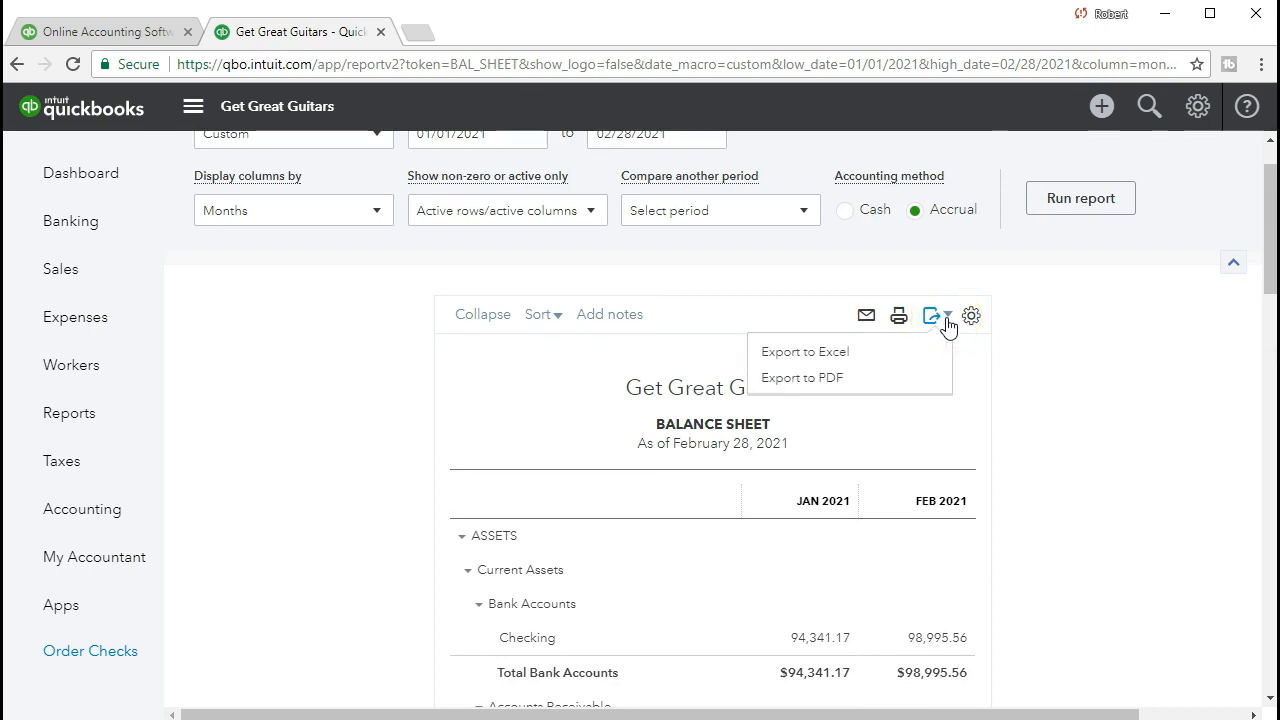
Export the balance sheet to Excel and open the downloaded xlsx workbook.
click(899, 353)
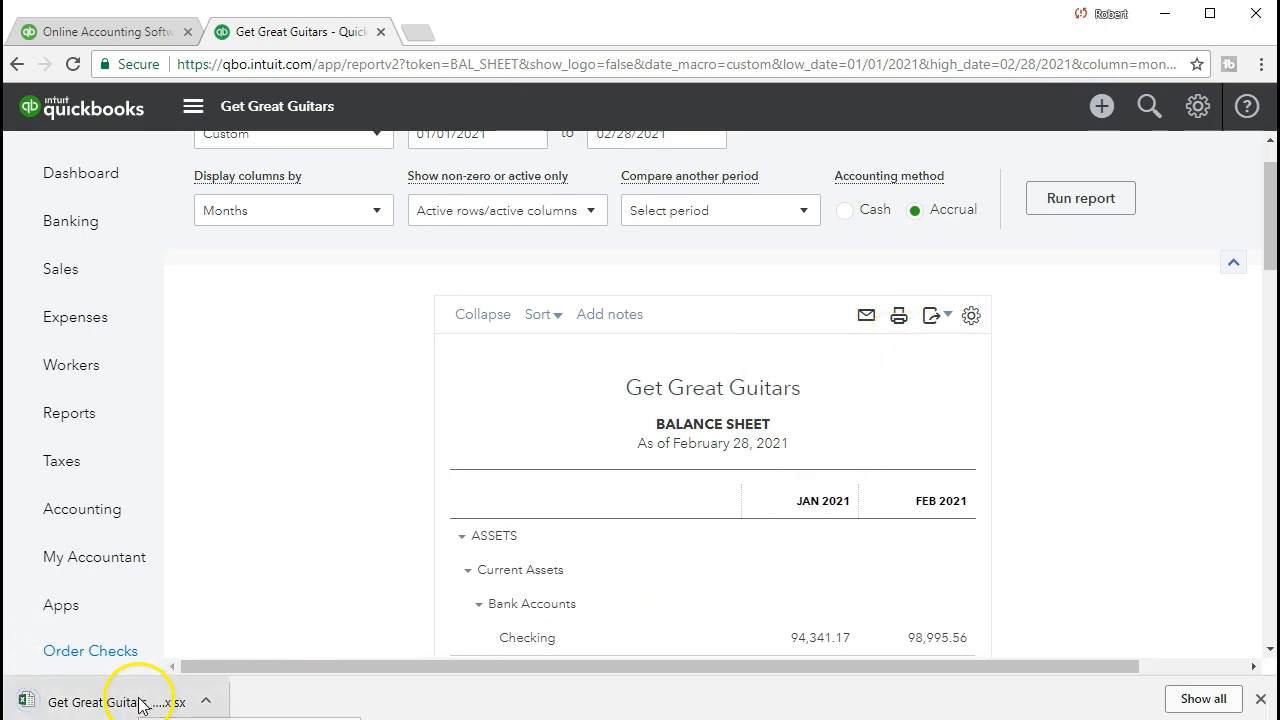
click(140, 703)
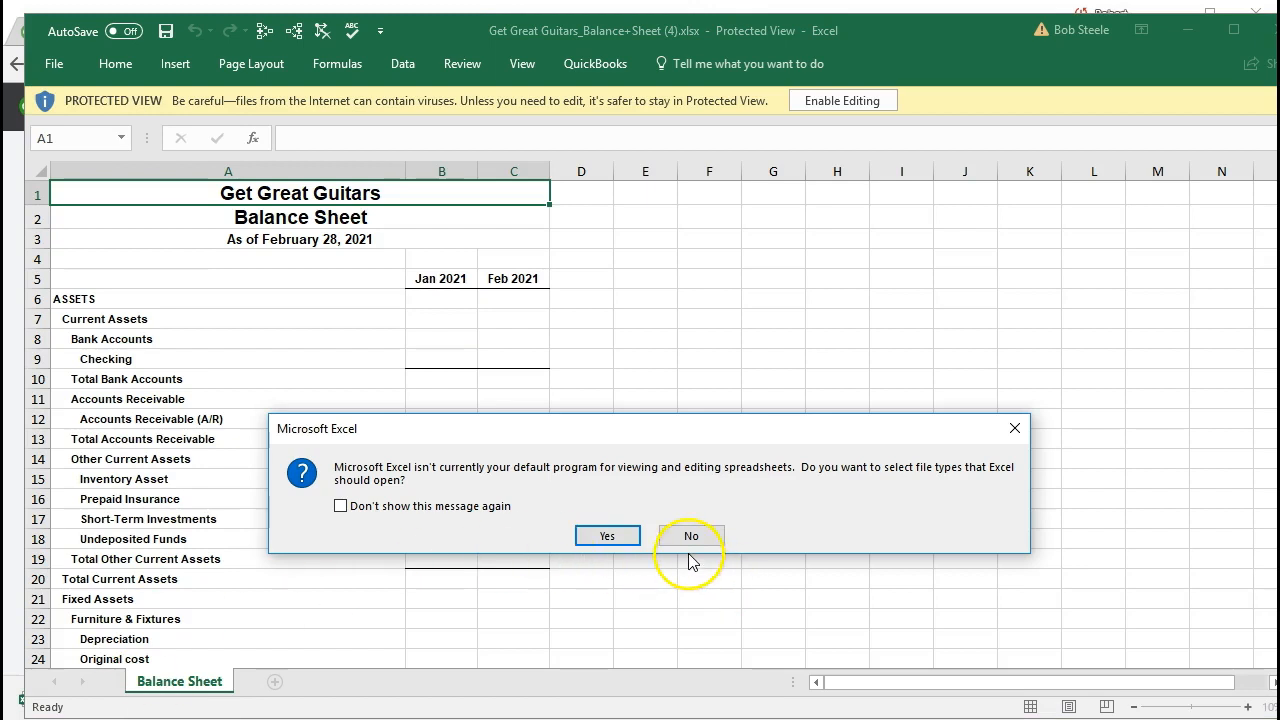
Dismiss the default-program prompt, maximize Excel and enable editing of the balance sheet workbook.
click(1015, 429)
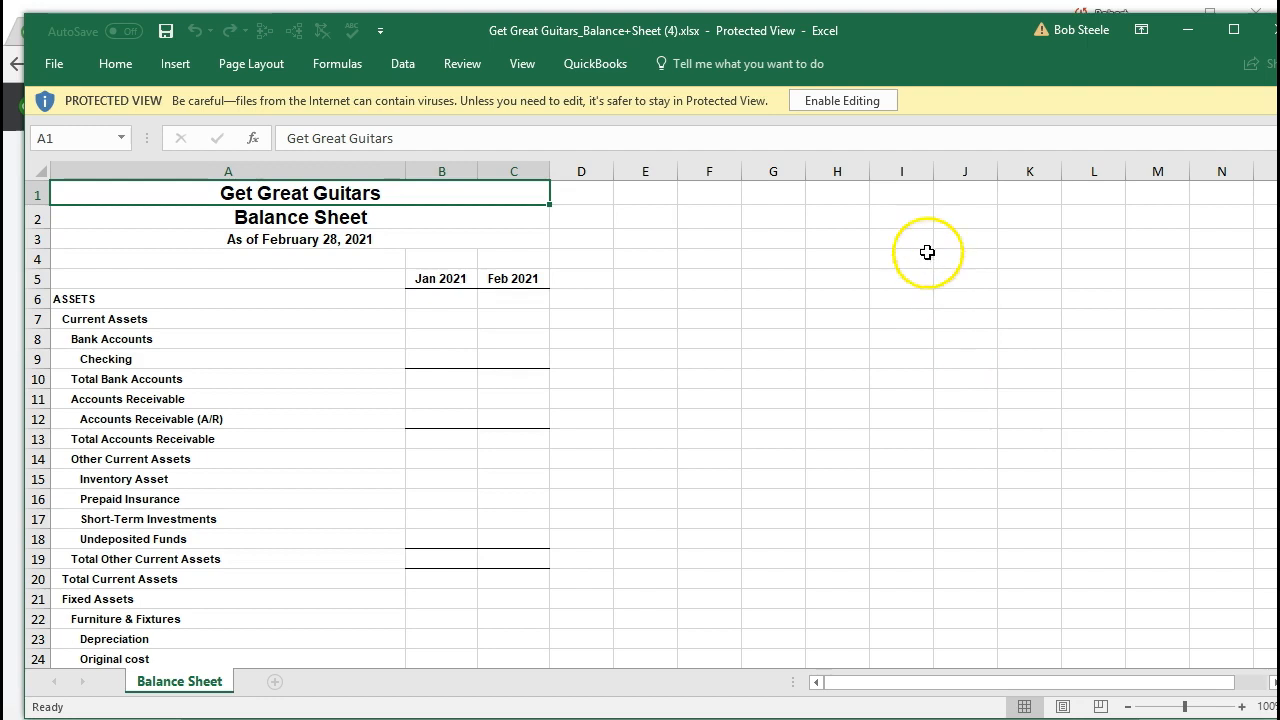
double_click(893, 26)
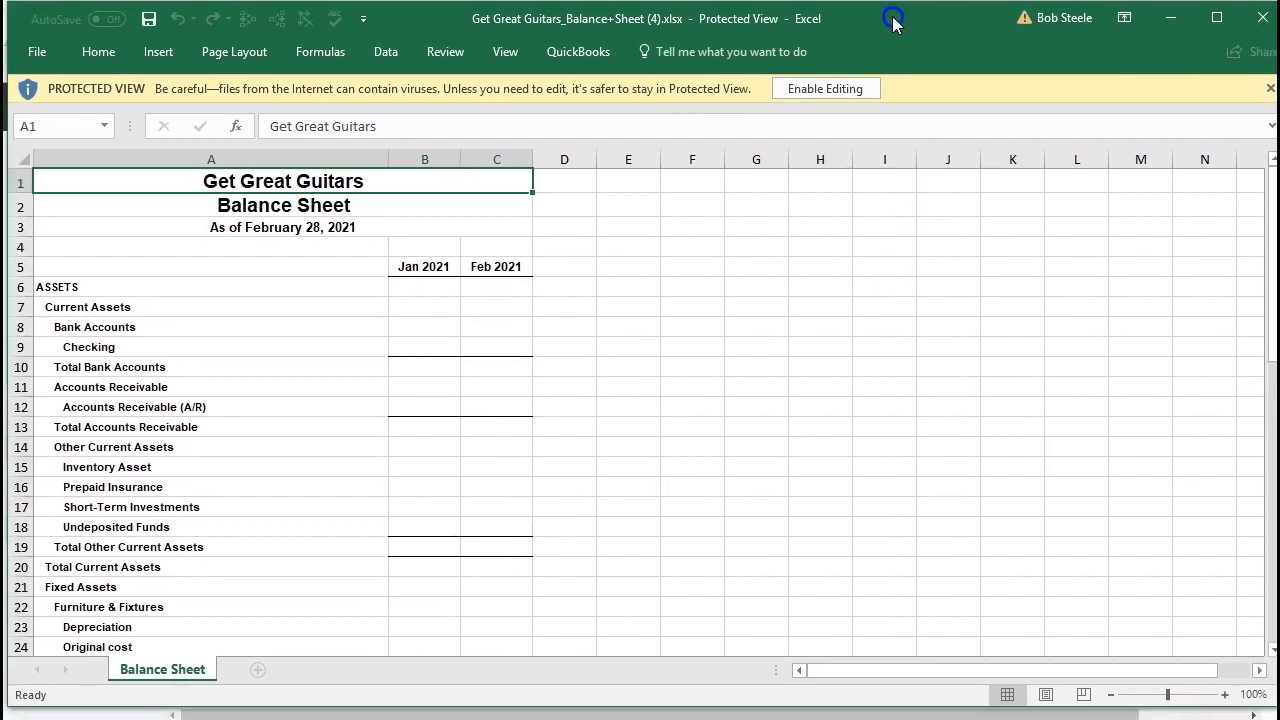
click(812, 92)
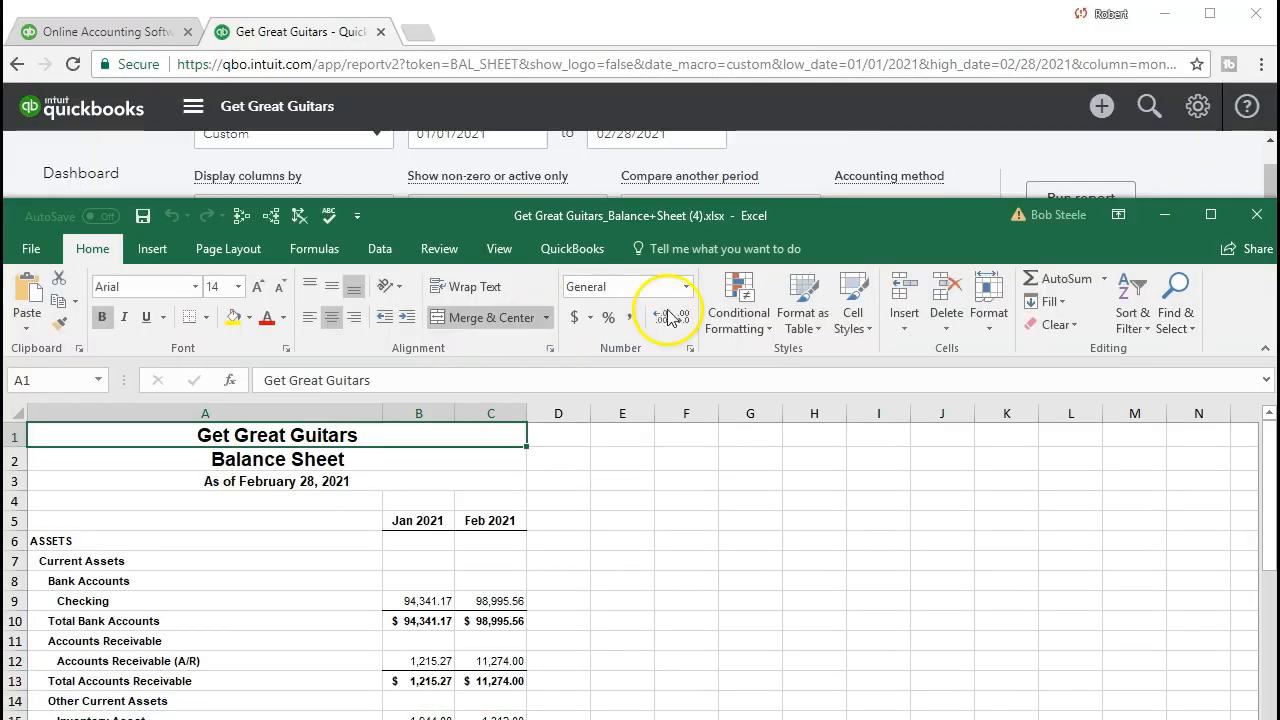
drag(839, 217, 857, 1)
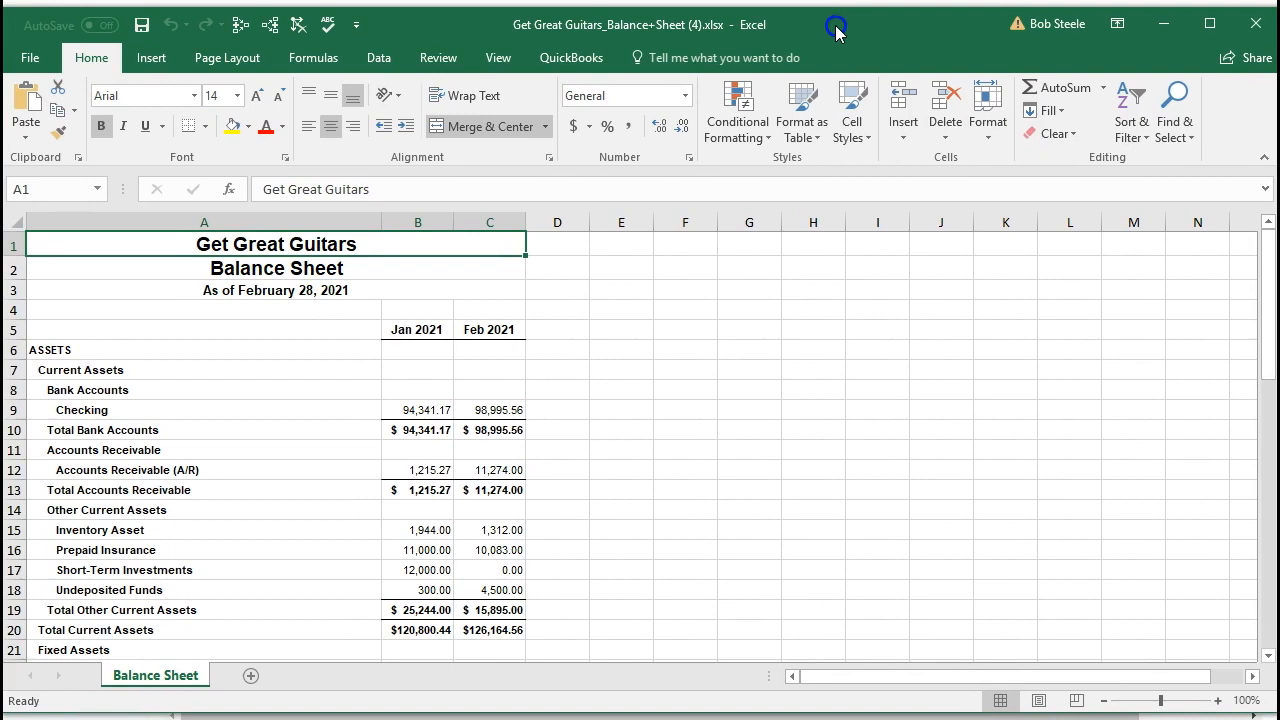
click(351, 262)
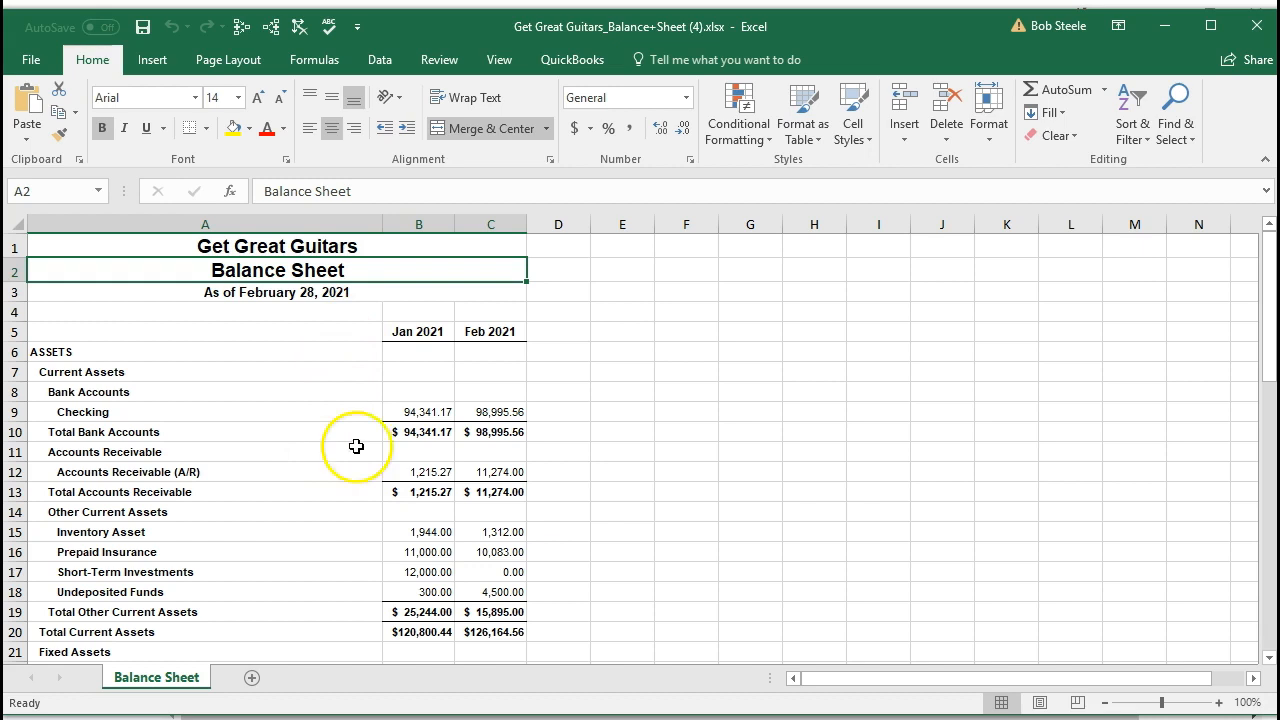
click(616, 418)
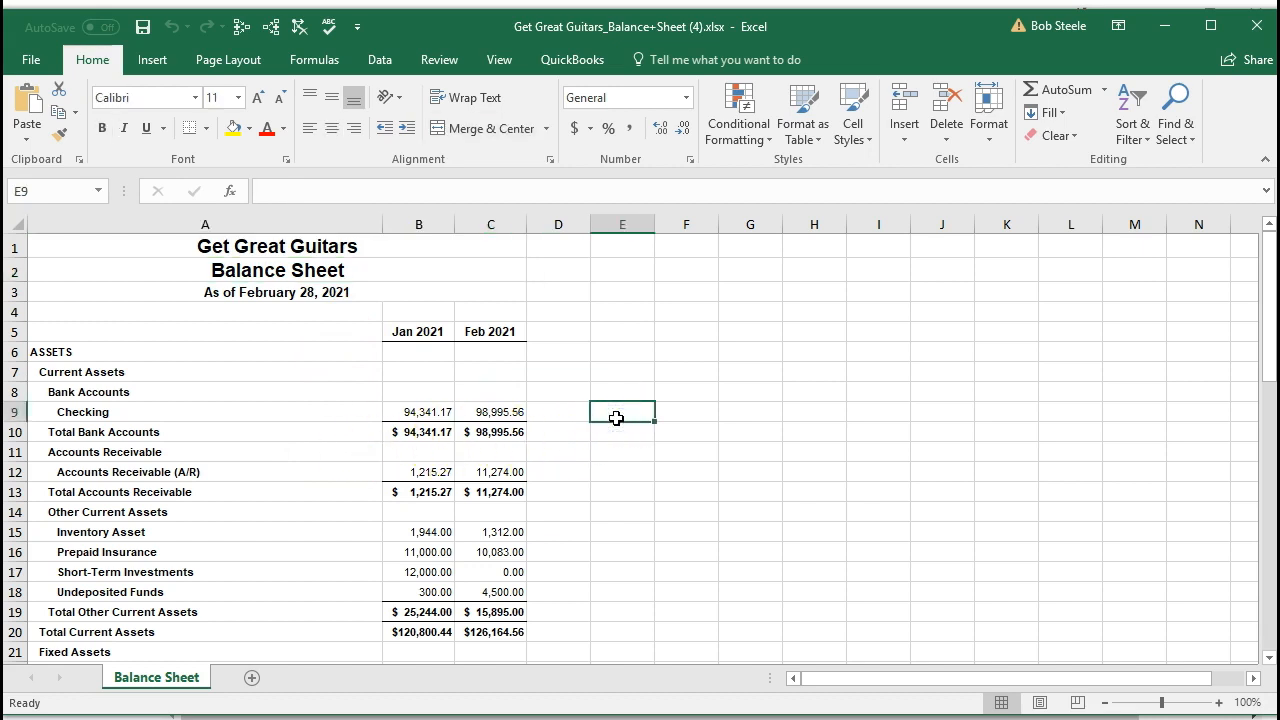
click(571, 420)
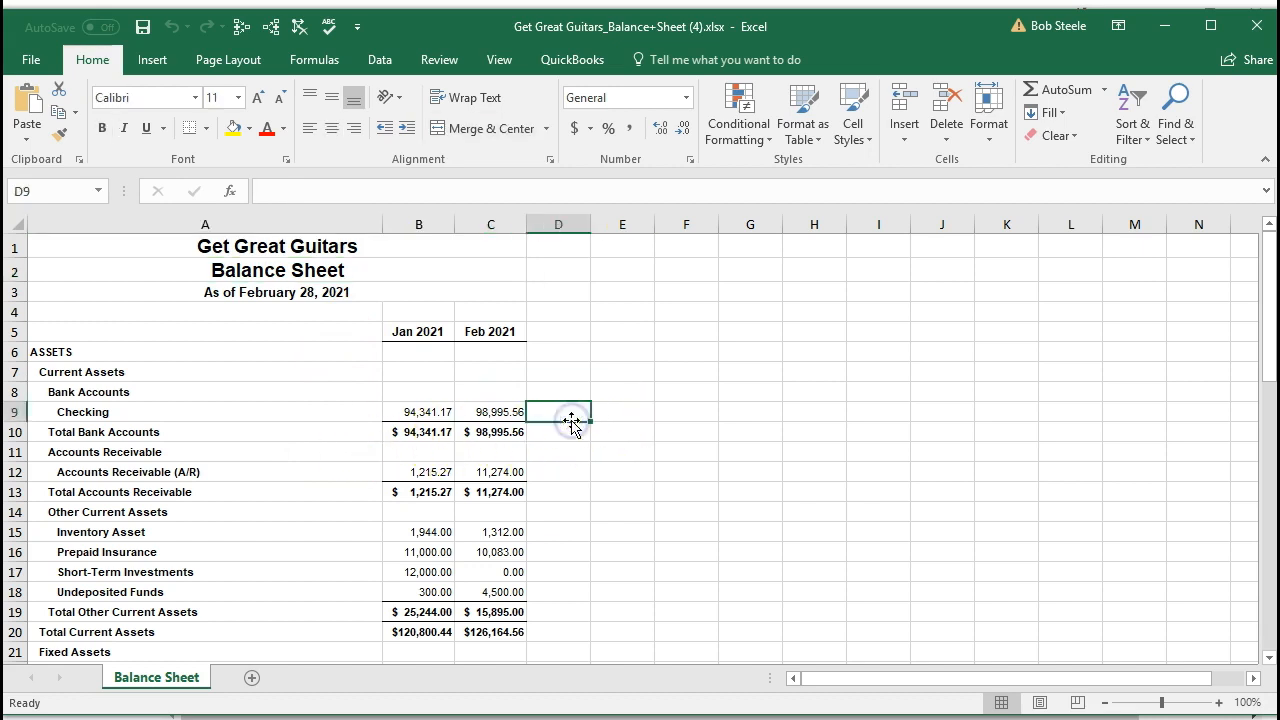
text(=)
key(Left)
text(-)
key(Left)
key(Left)
key(Return)
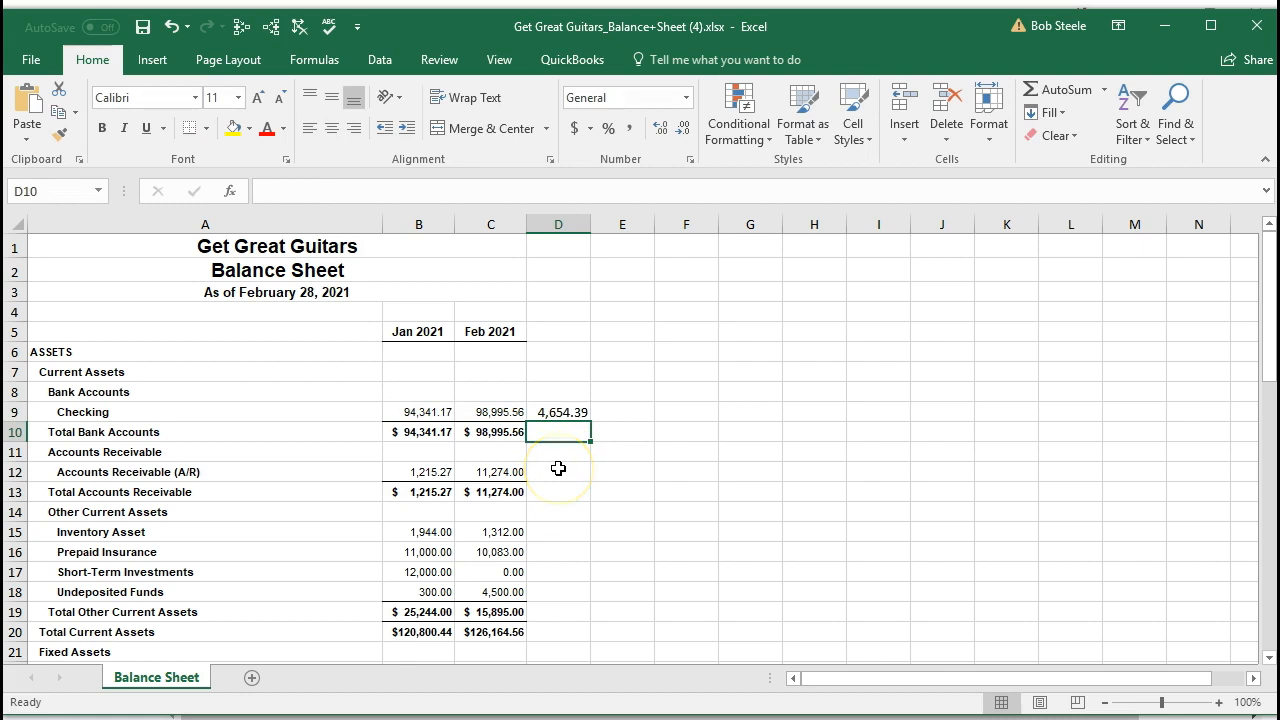
key(Up)
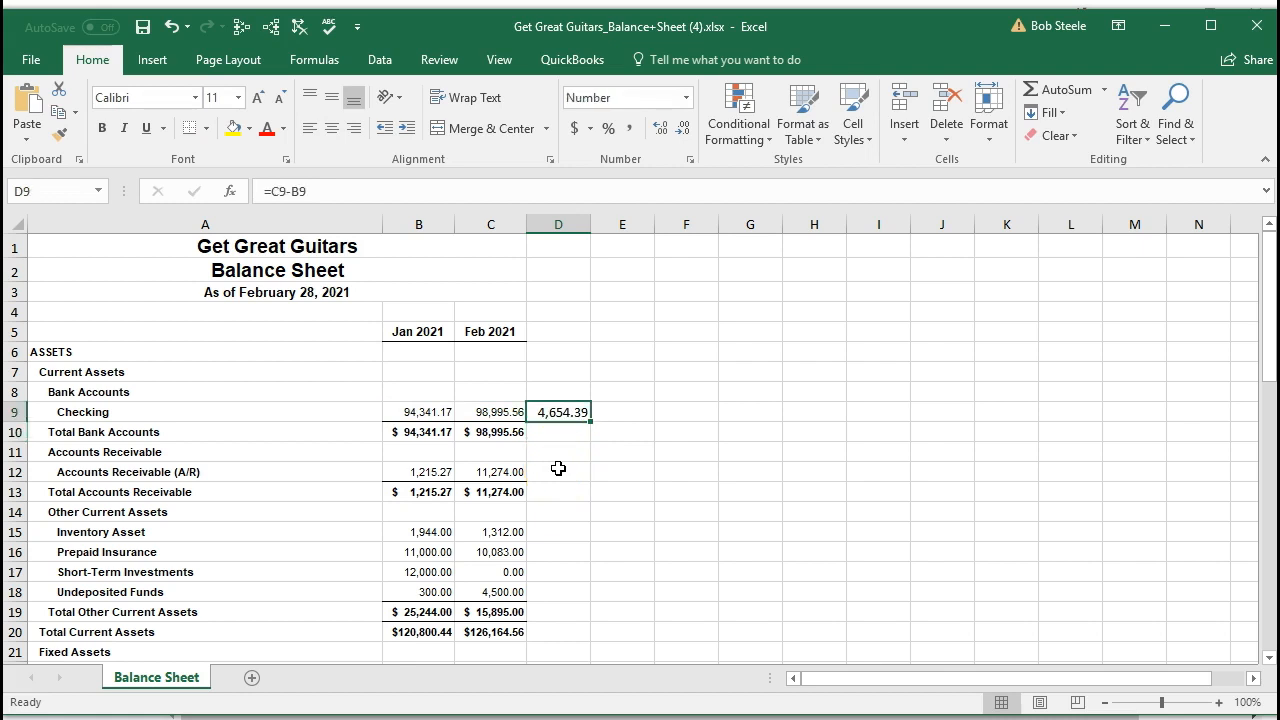
key(Delete)
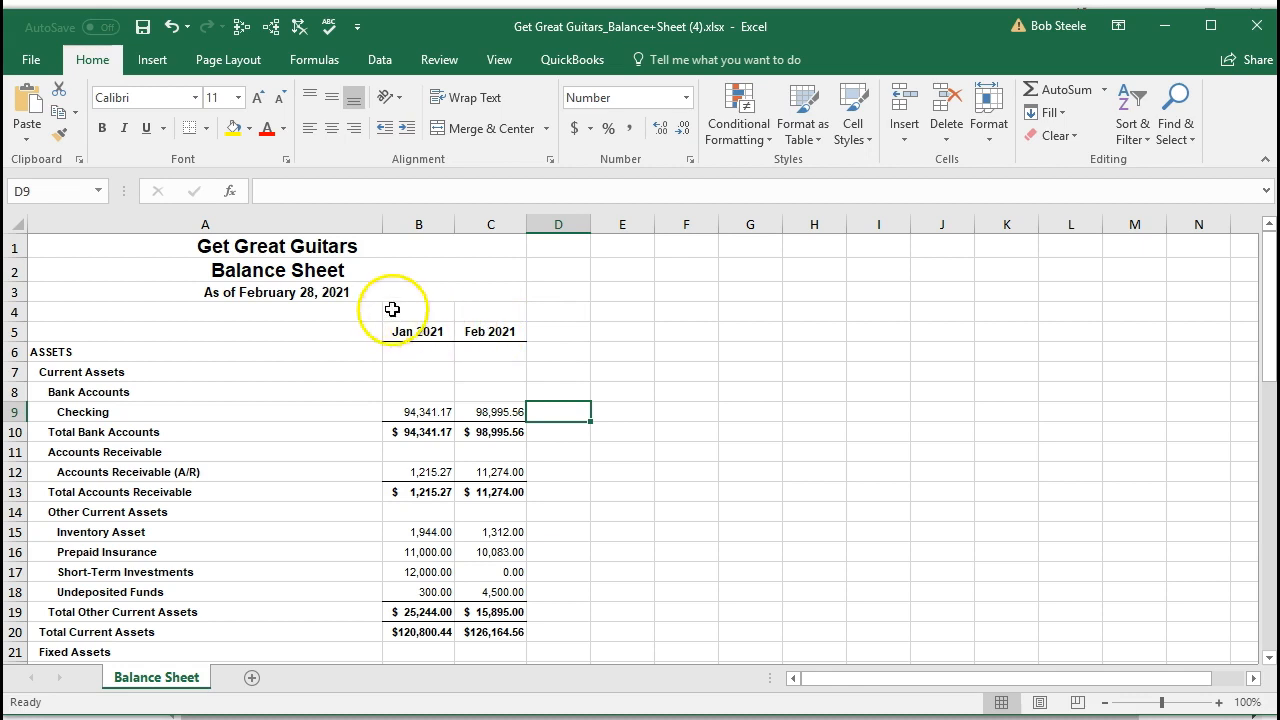
click(33, 62)
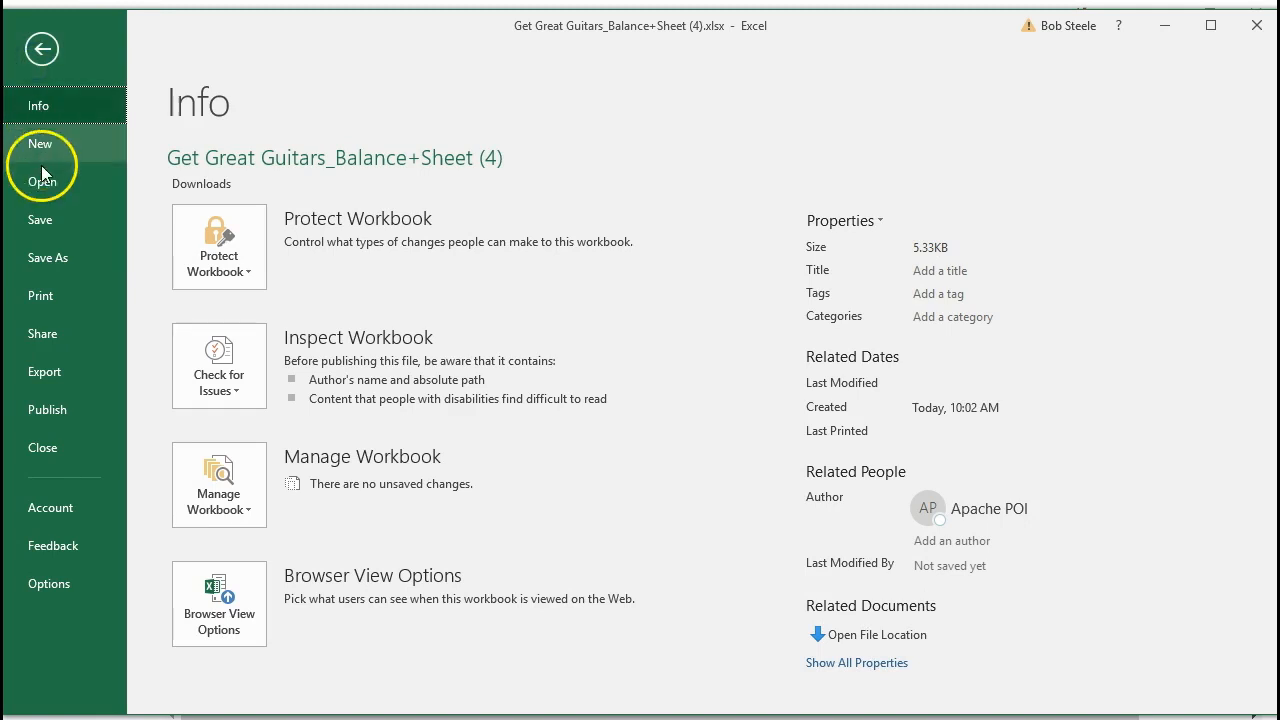
Save the workbook as 'Comparative Balance Sheet.xlsx' in the Excel Docs 1 folder.
click(57, 257)
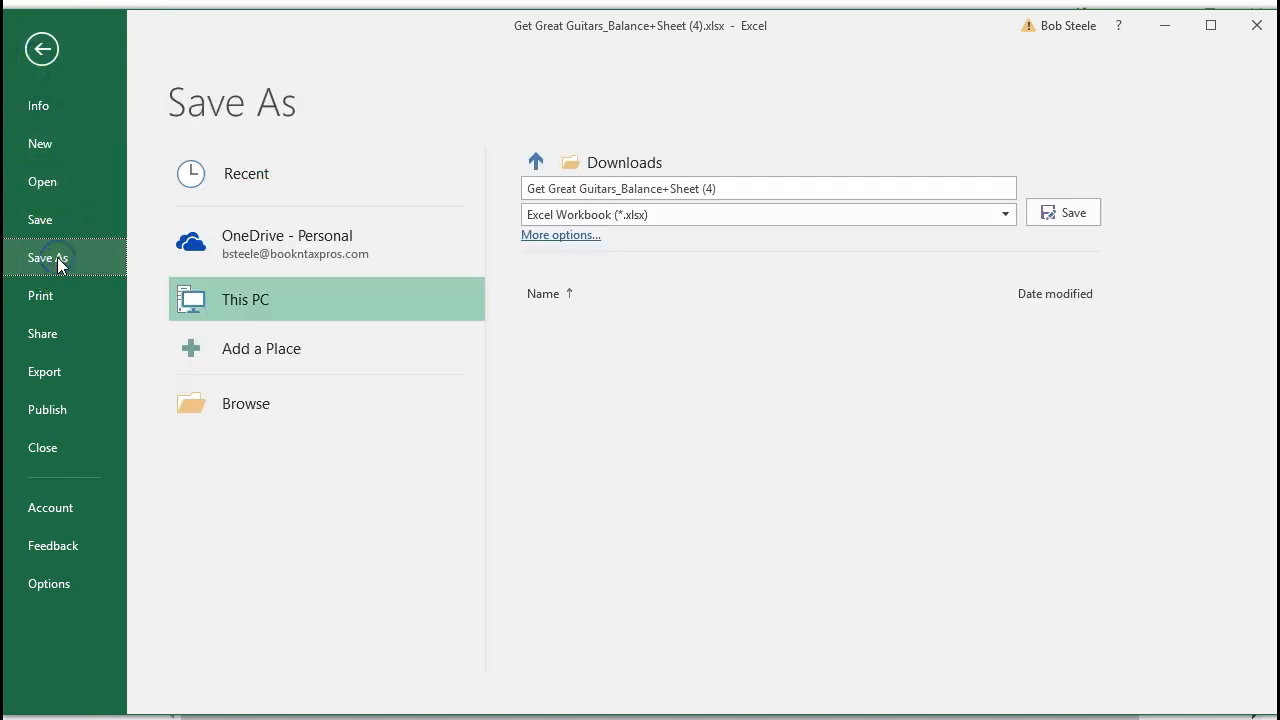
click(208, 402)
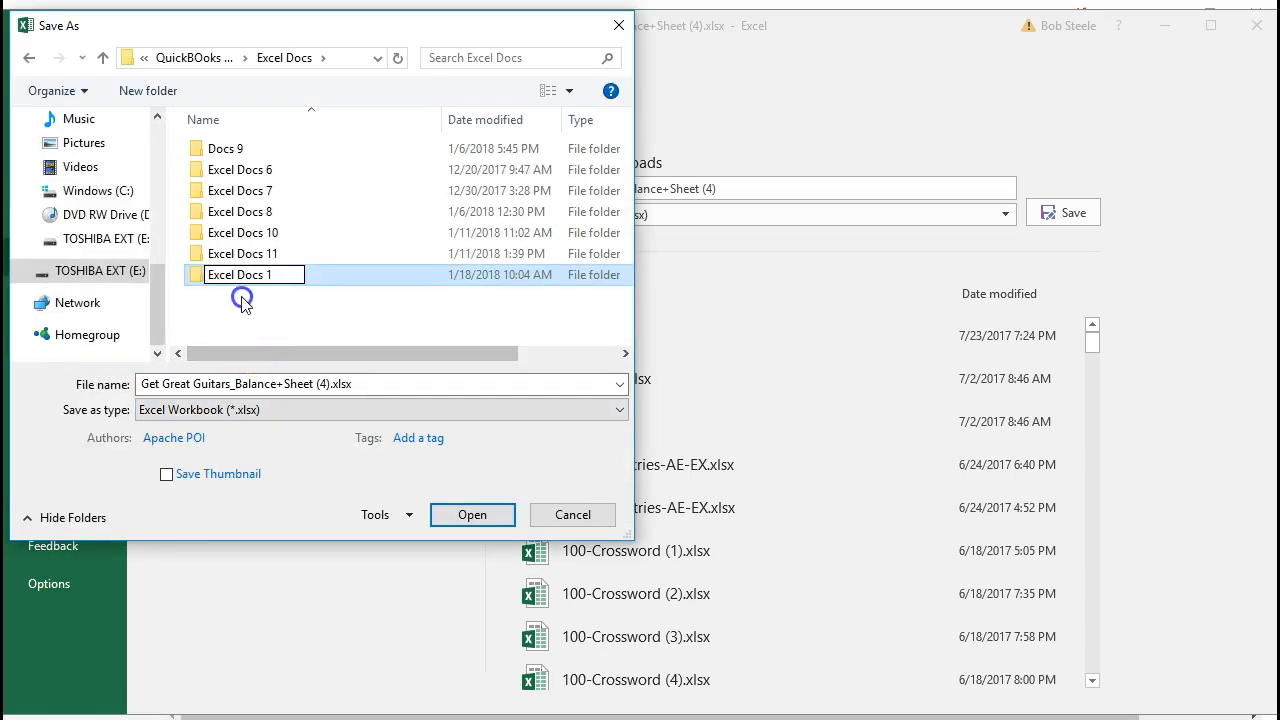
click(241, 289)
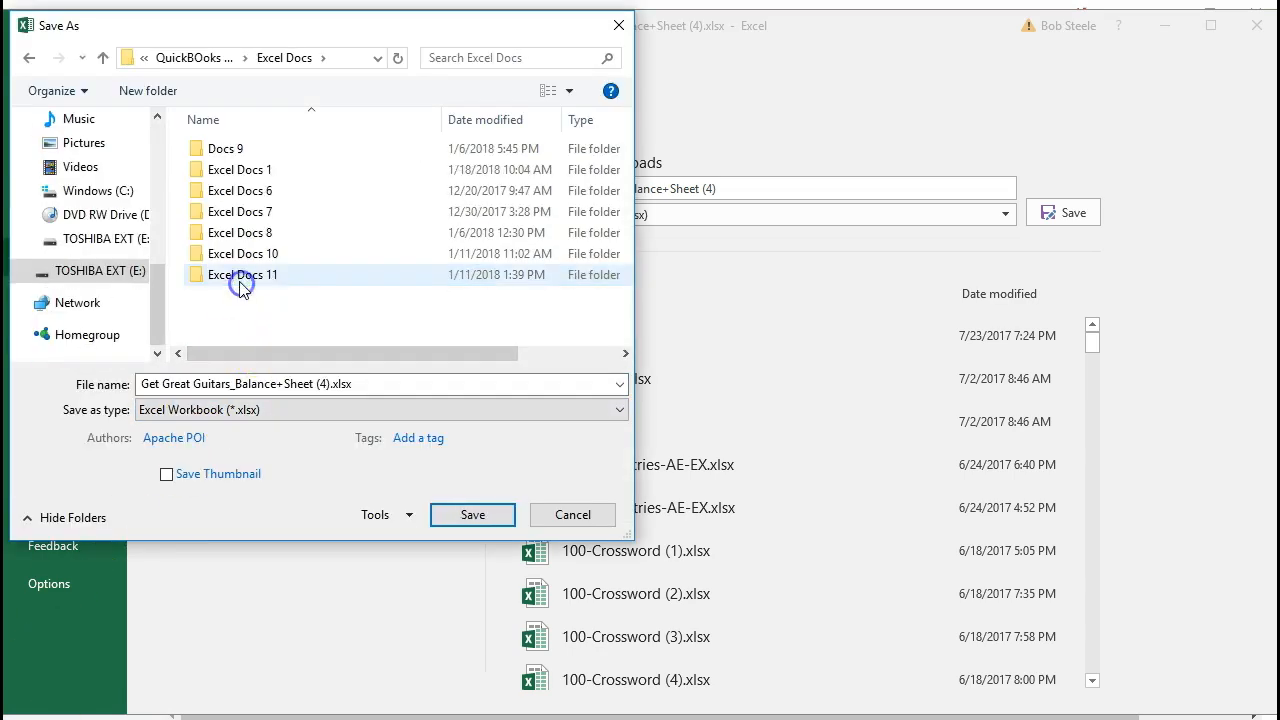
click(245, 170)
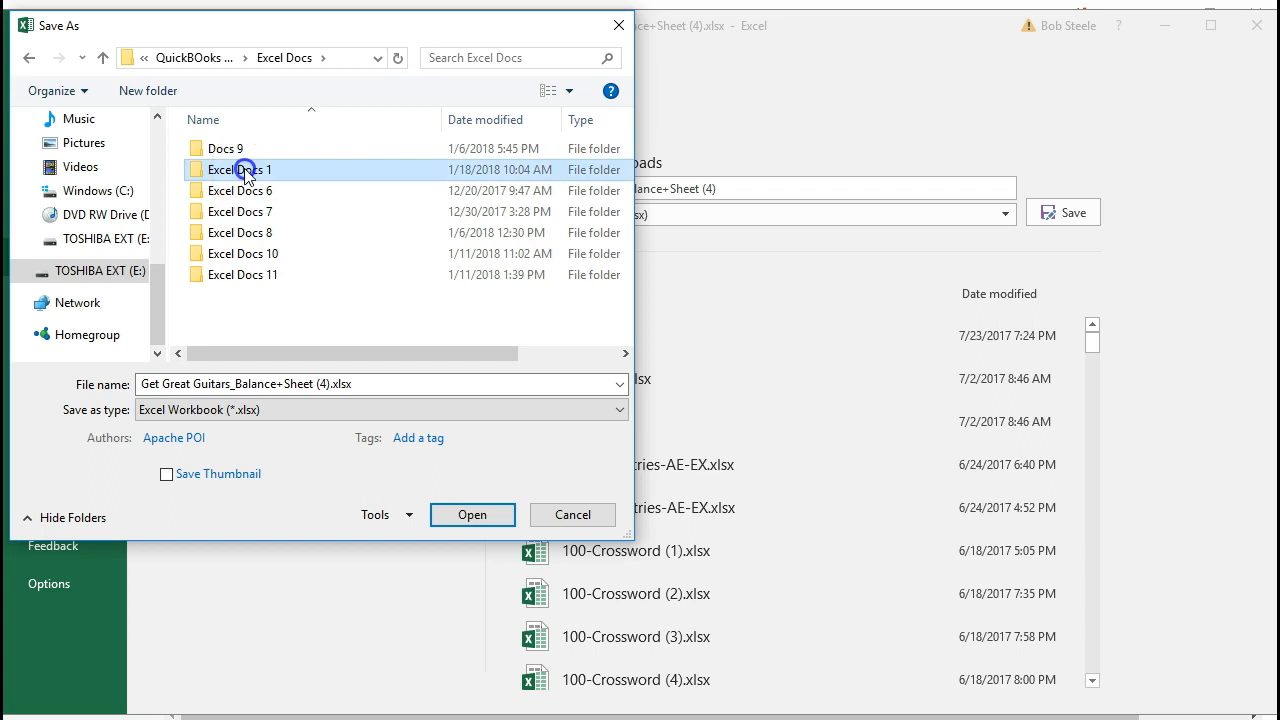
double_click(245, 170)
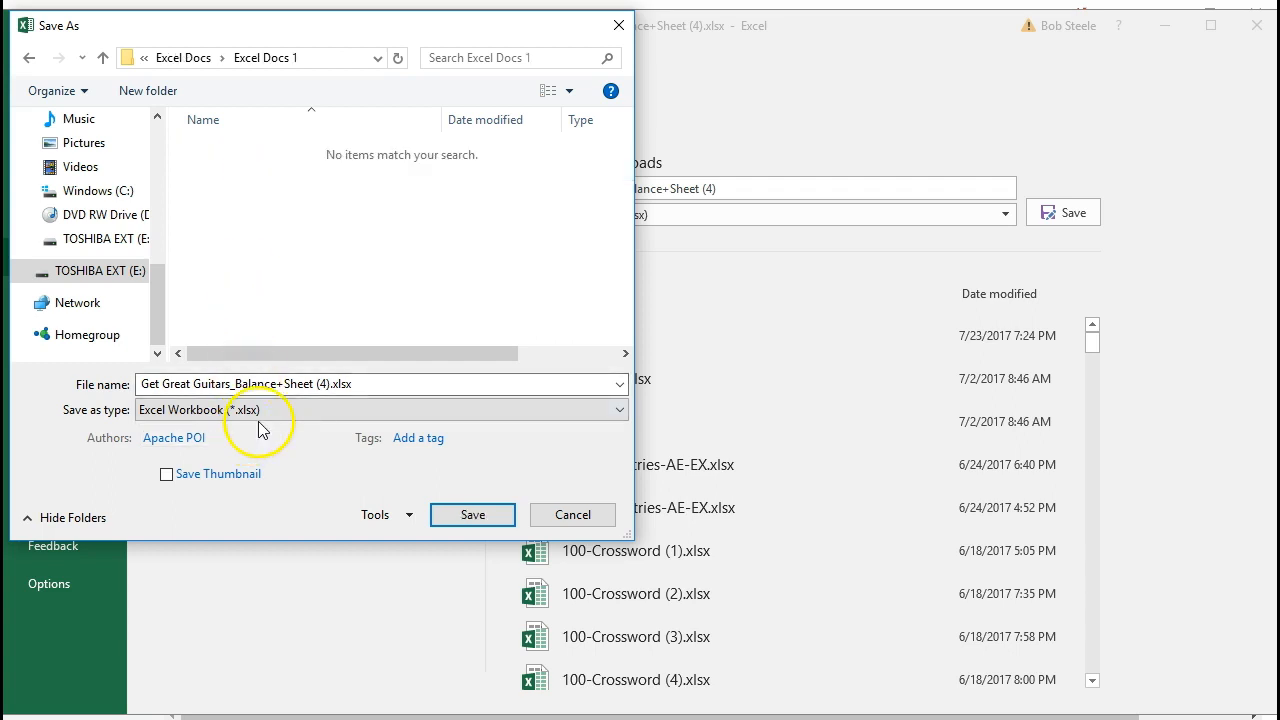
click(303, 384)
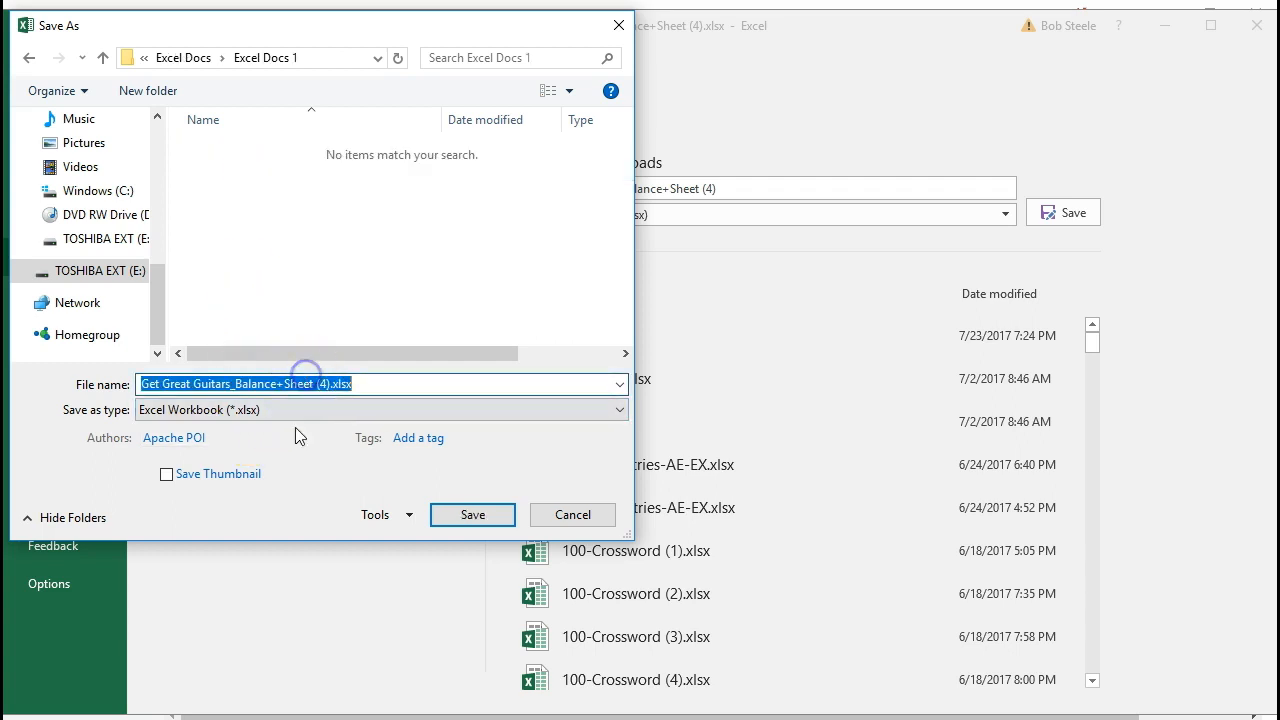
key(Right)
key(Left)
key(Left)
key(Left)
key(Left)
key(Left)
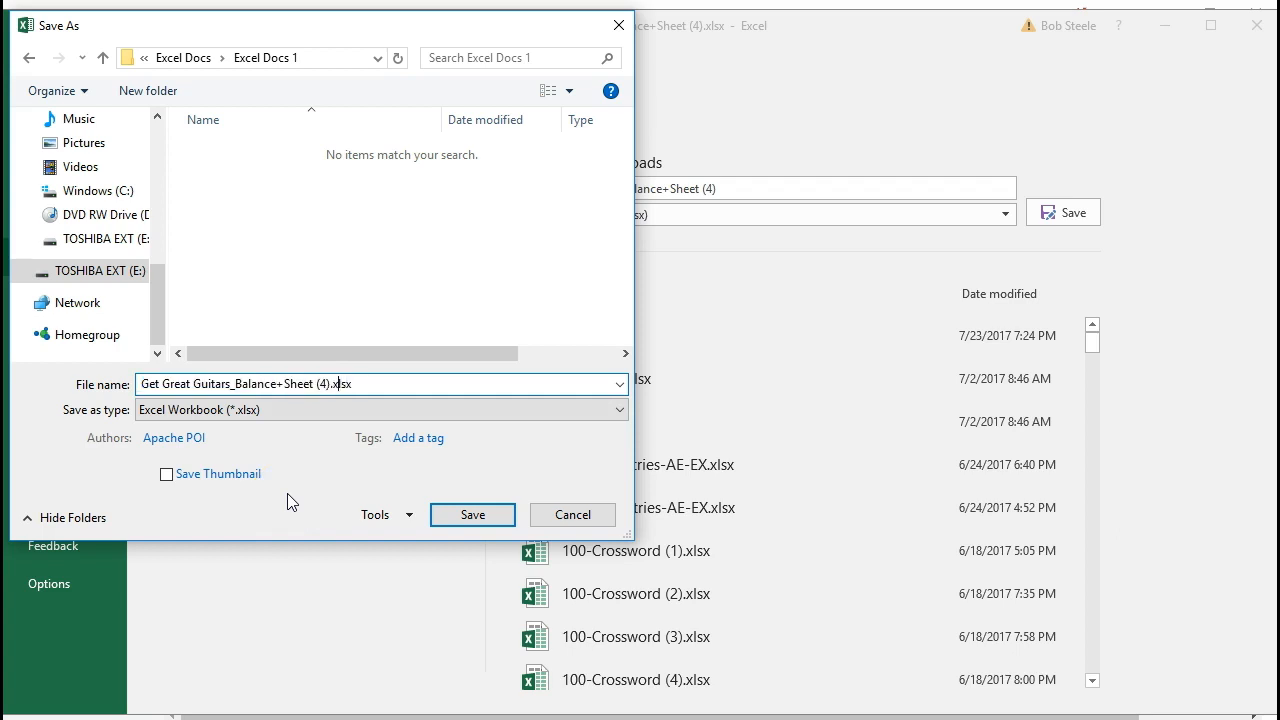
key(BackSpace)
key(BackSpace)
key(BackSpace)
key(BackSpace)
key(BackSpace)
key(BackSpace)
key(BackSpace)
key(BackSpace)
key(BackSpace)
key(BackSpace)
key(BackSpace)
key(BackSpace)
key(BackSpace)
key(BackSpace)
key(BackSpace)
key(BackSpace)
key(BackSpace)
key(BackSpace)
key(BackSpace)
key(BackSpace)
text(Compa)
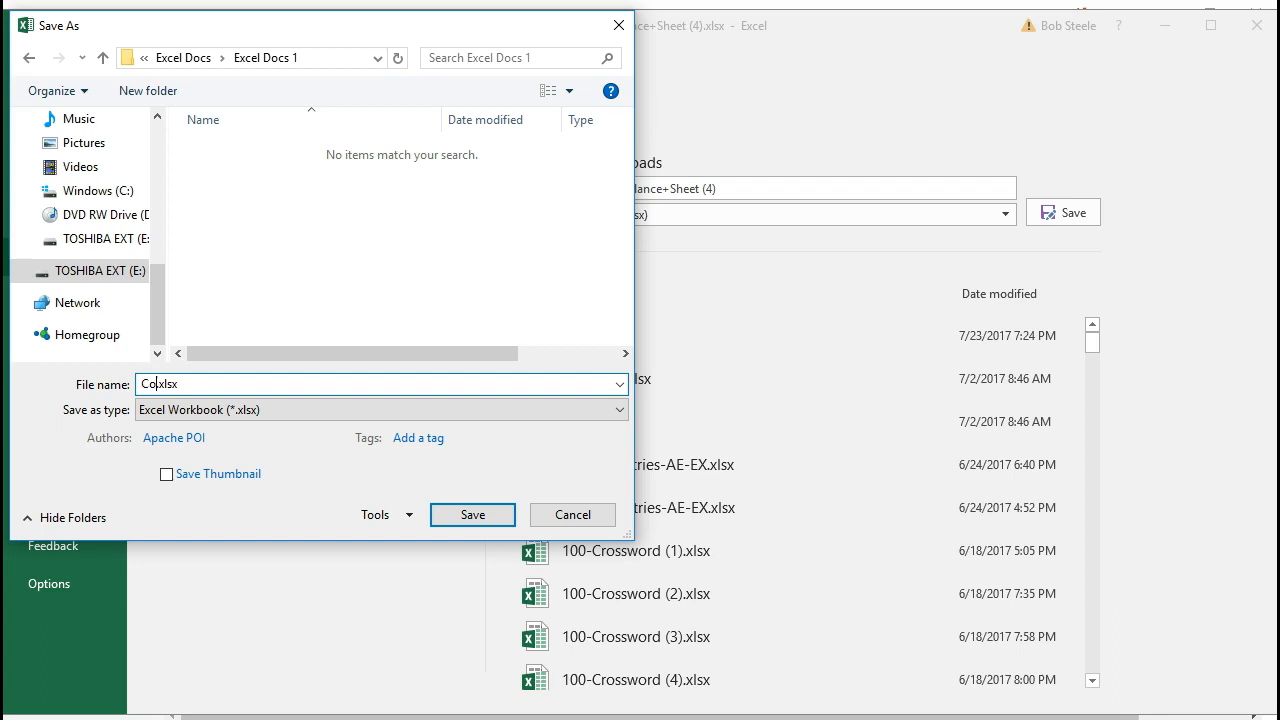
text(rative Balance Sheet)
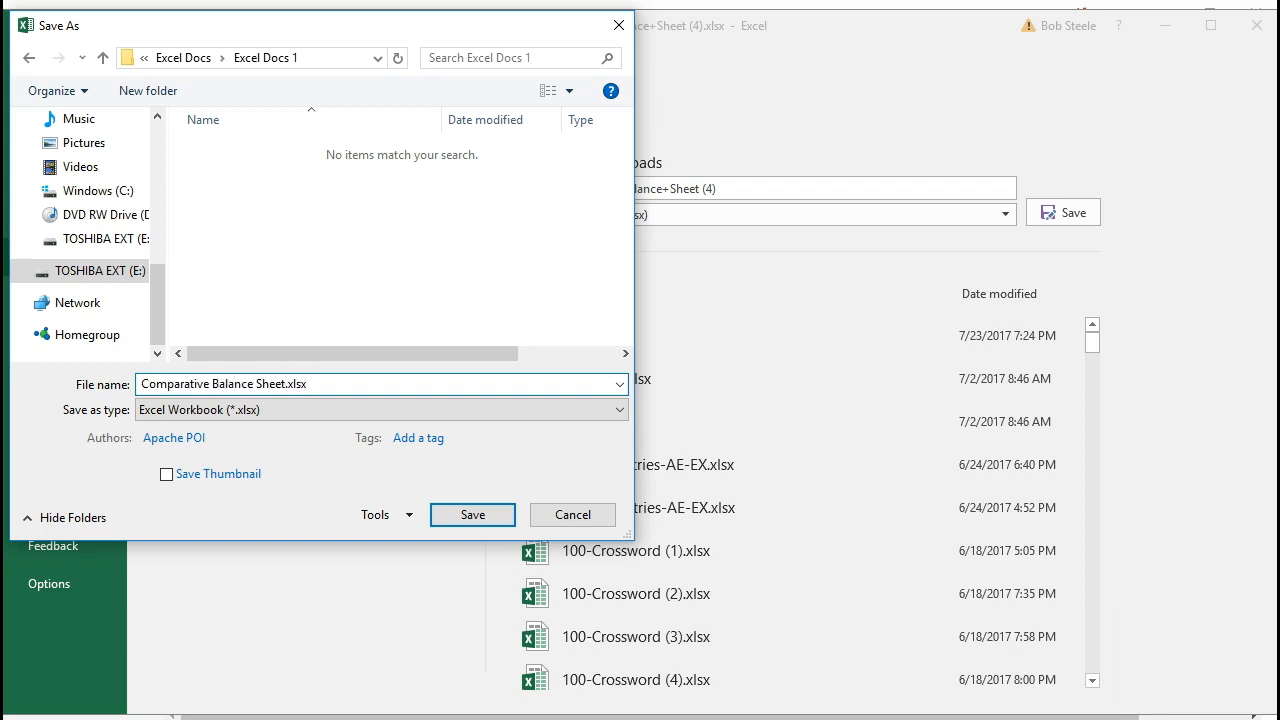
click(445, 515)
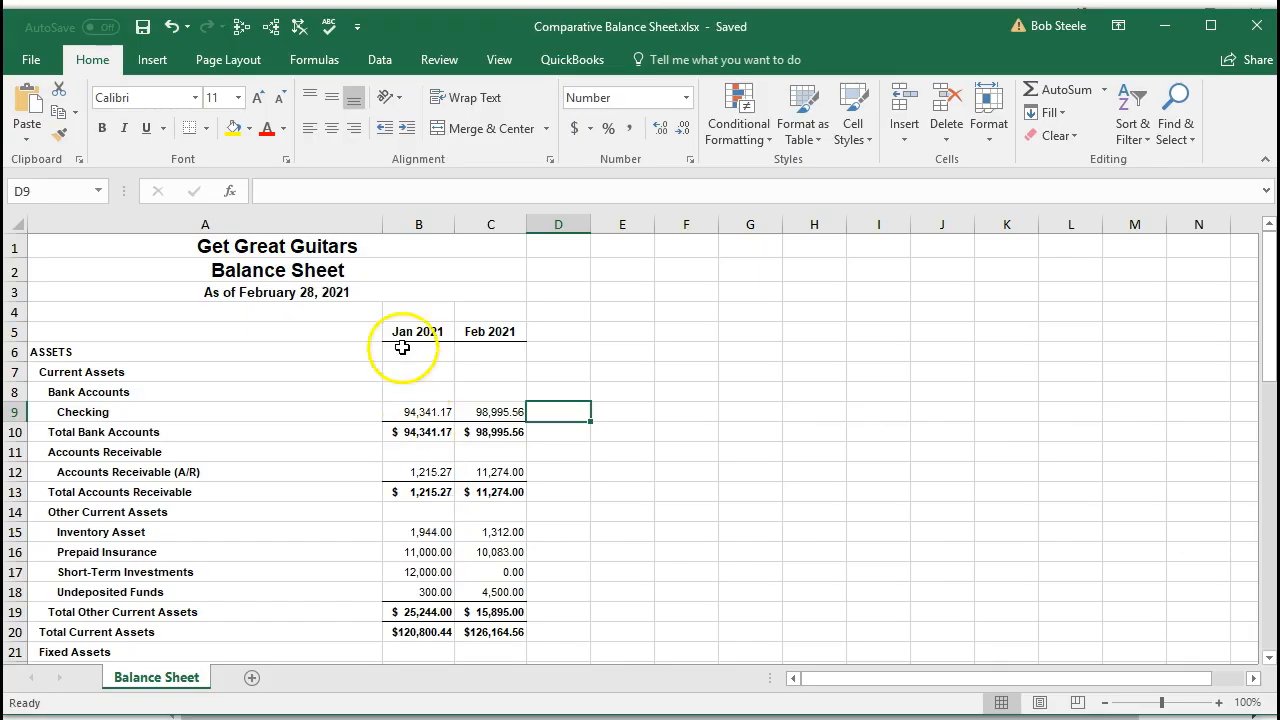
click(376, 271)
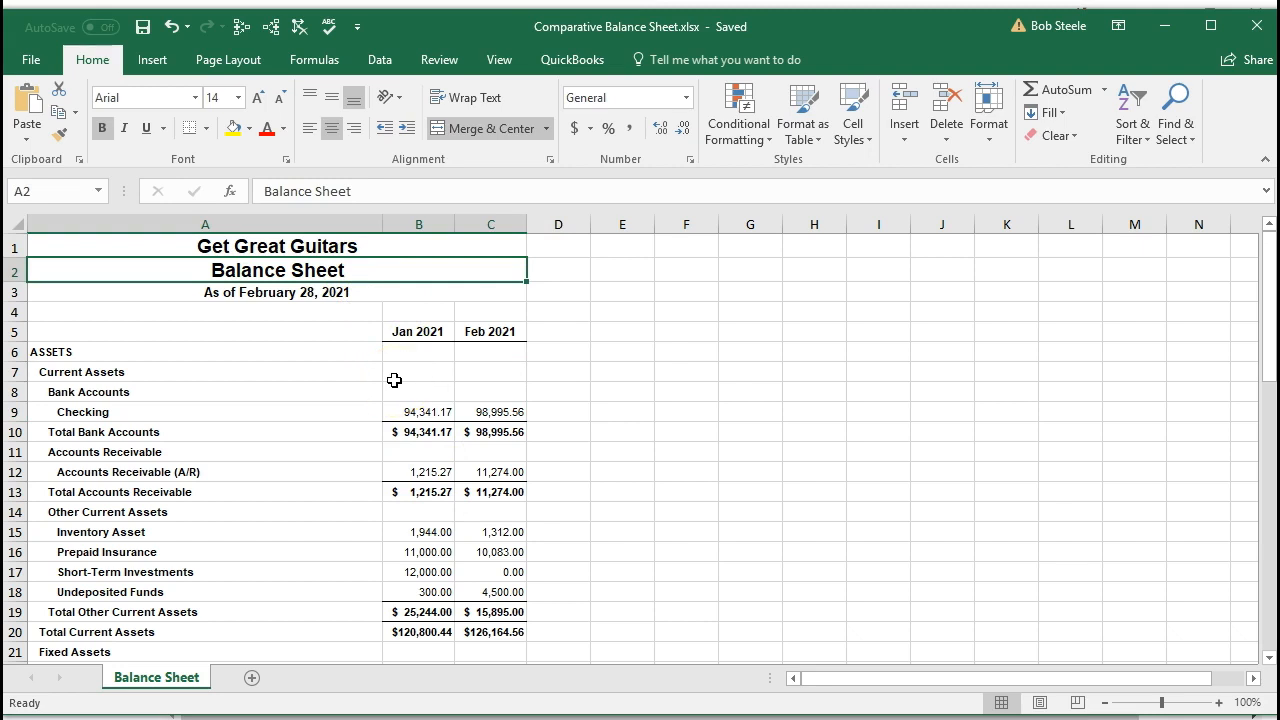
Change the A2 heading to 'Comparative Balance Sheet', save the workbook and close Excel.
text(Comparative Balance Sheet)
click(394, 380)
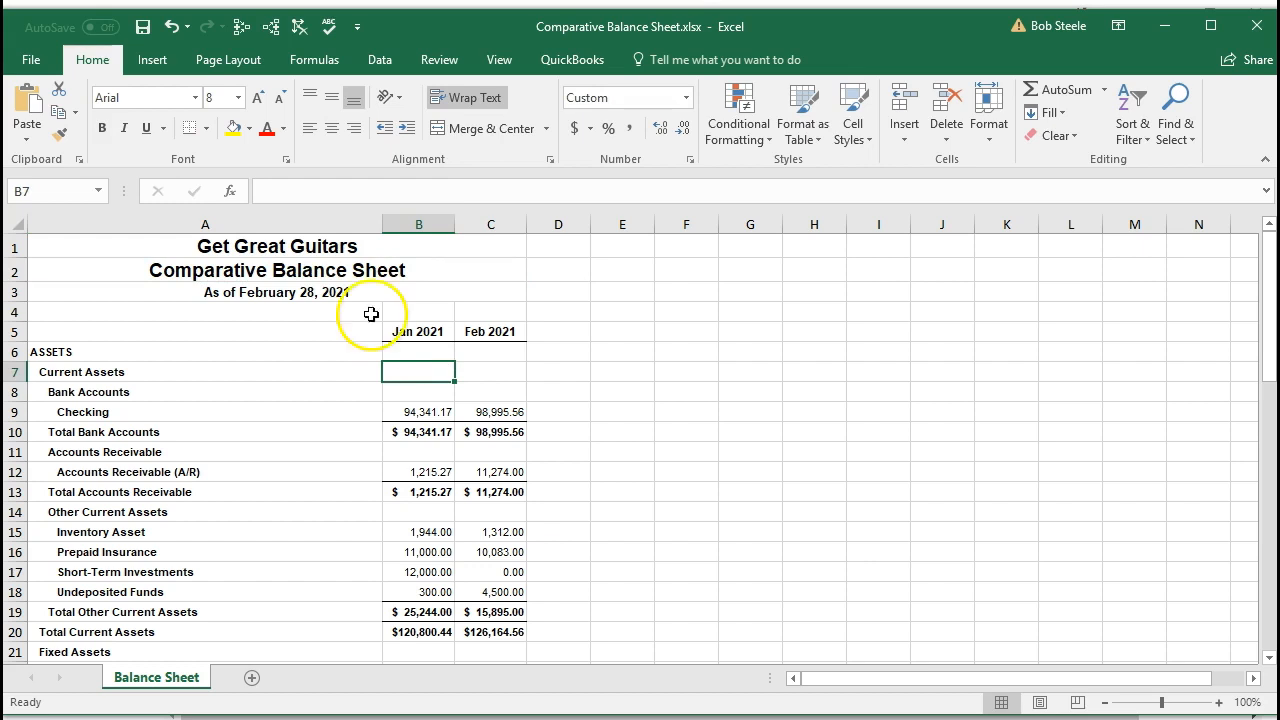
click(144, 36)
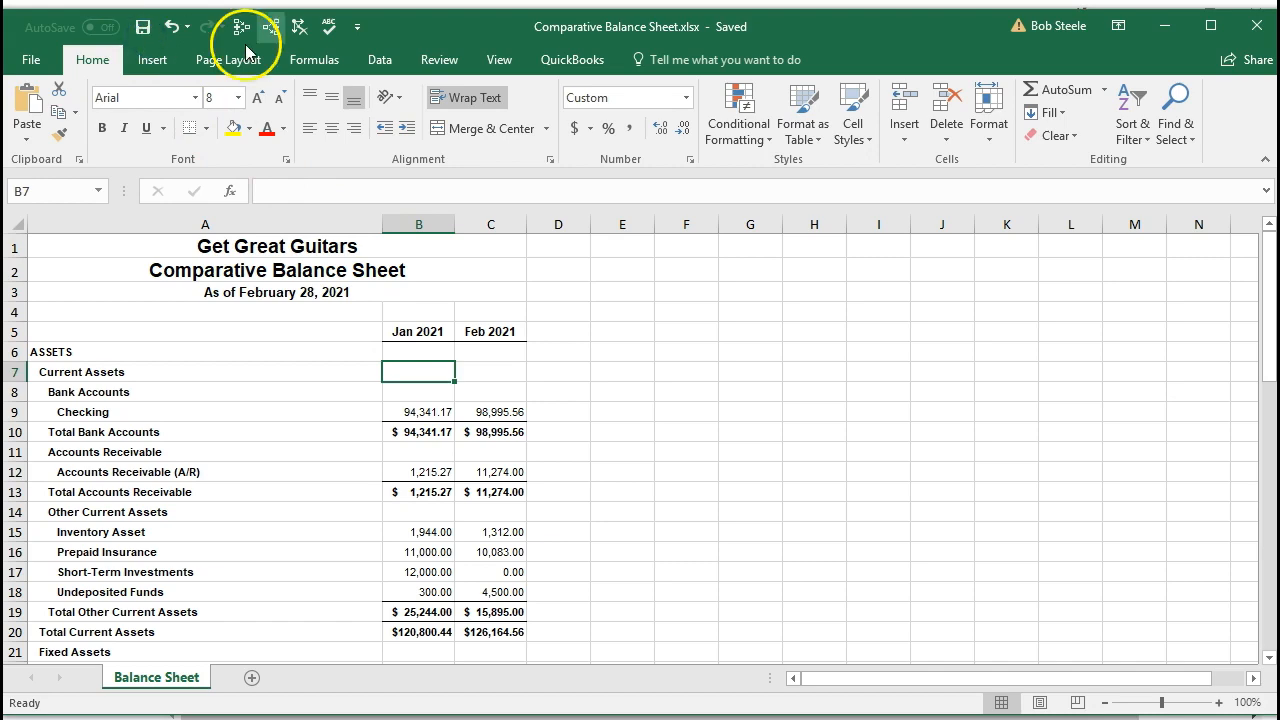
click(1260, 30)
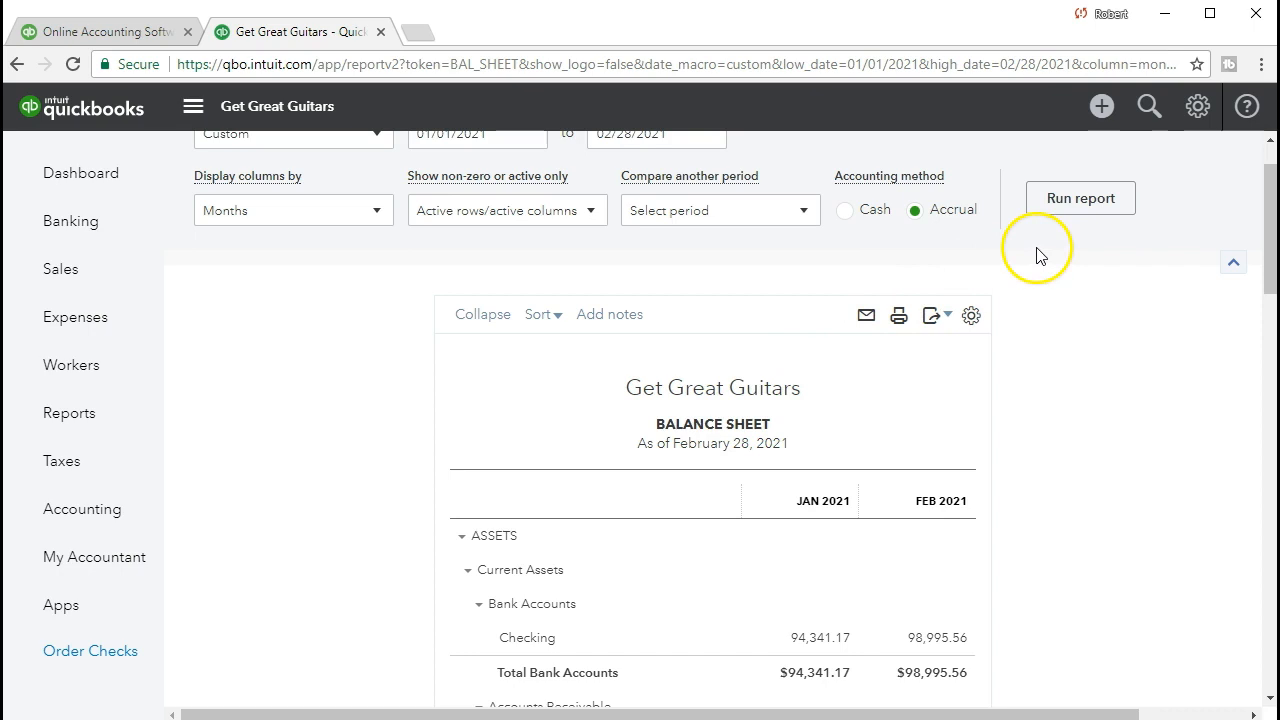
In QuickBooks Online's report customization, change the title to Comparative Balance Sheet and run the report.
scroll(1022, 295, up, 1)
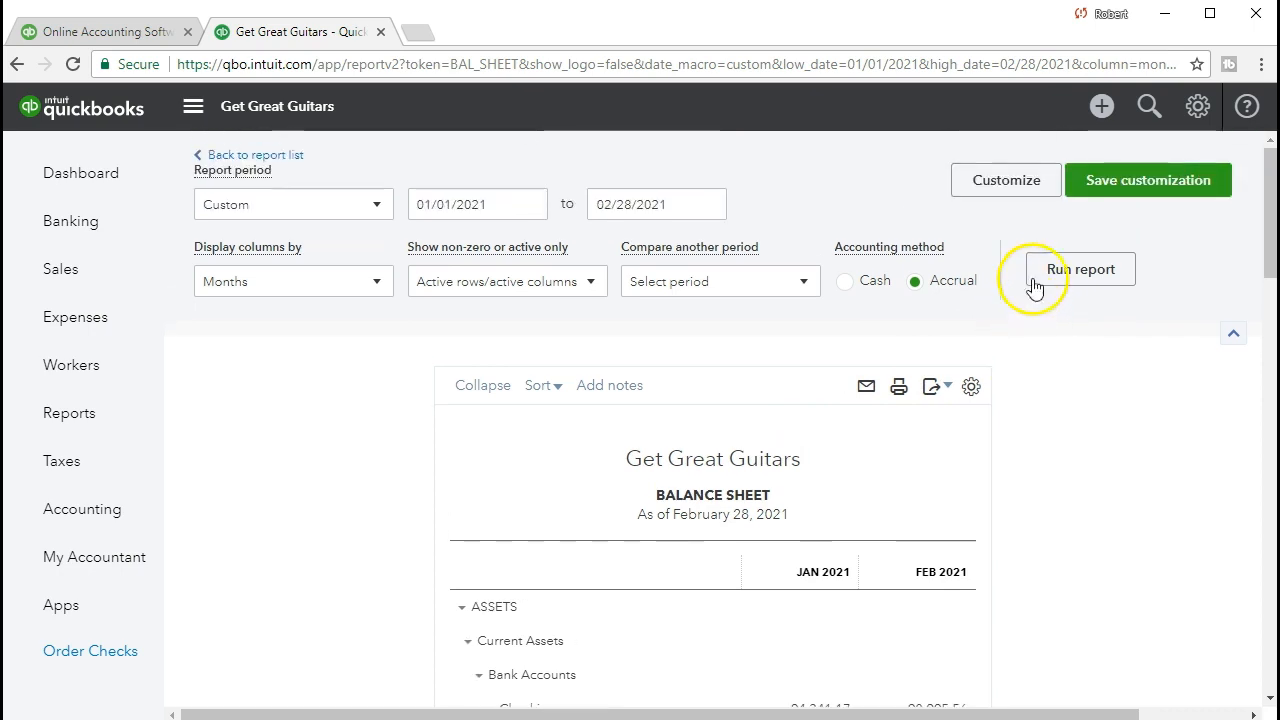
click(1022, 190)
scroll(909, 294, down, 3)
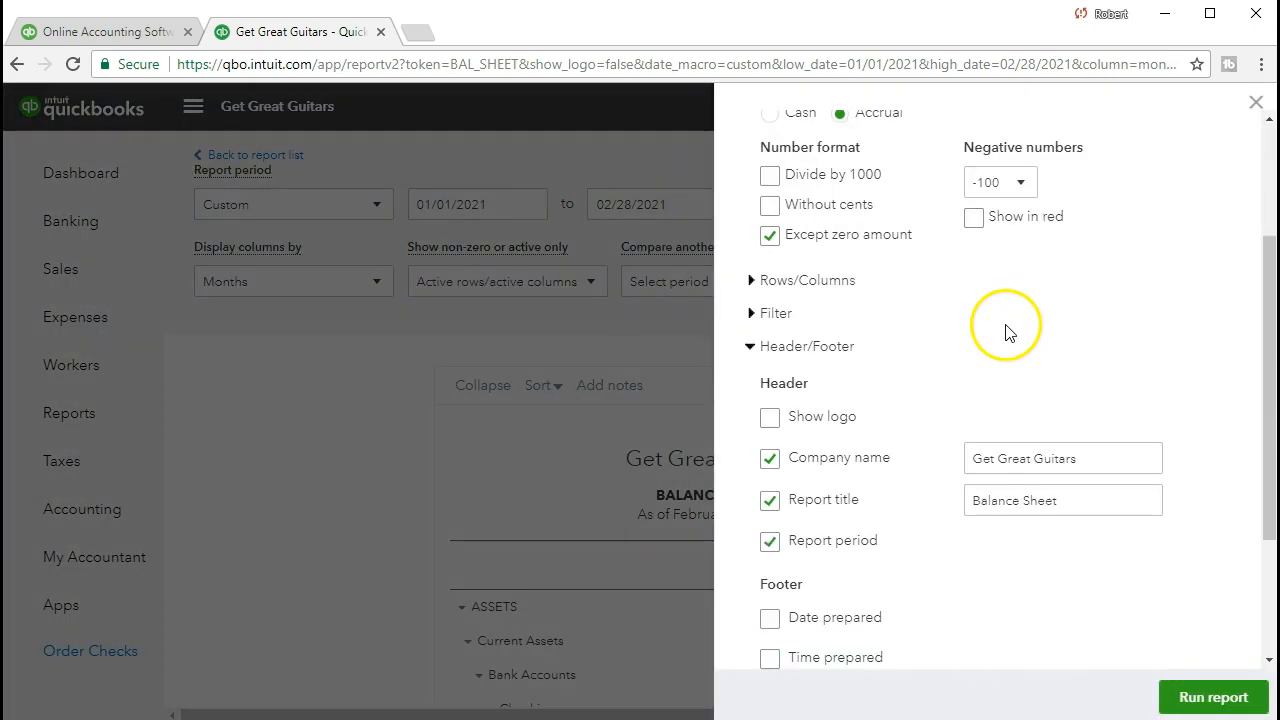
click(1108, 400)
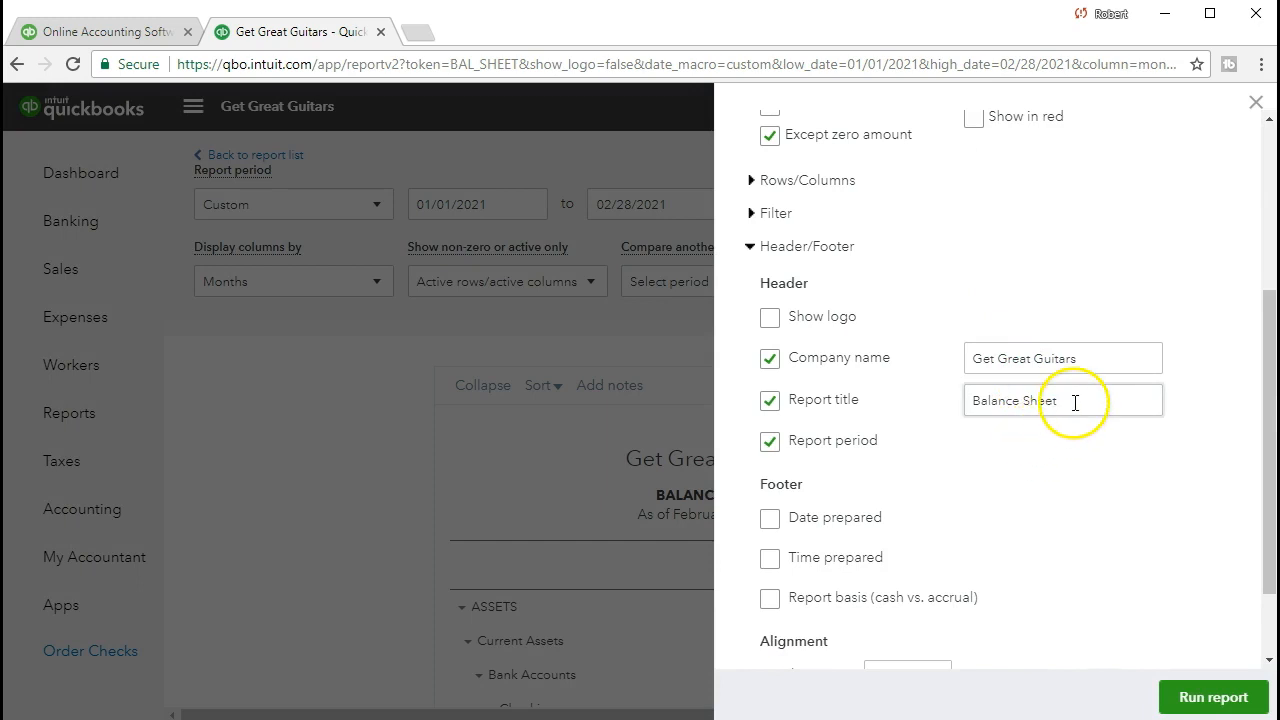
drag(975, 400, 993, 463)
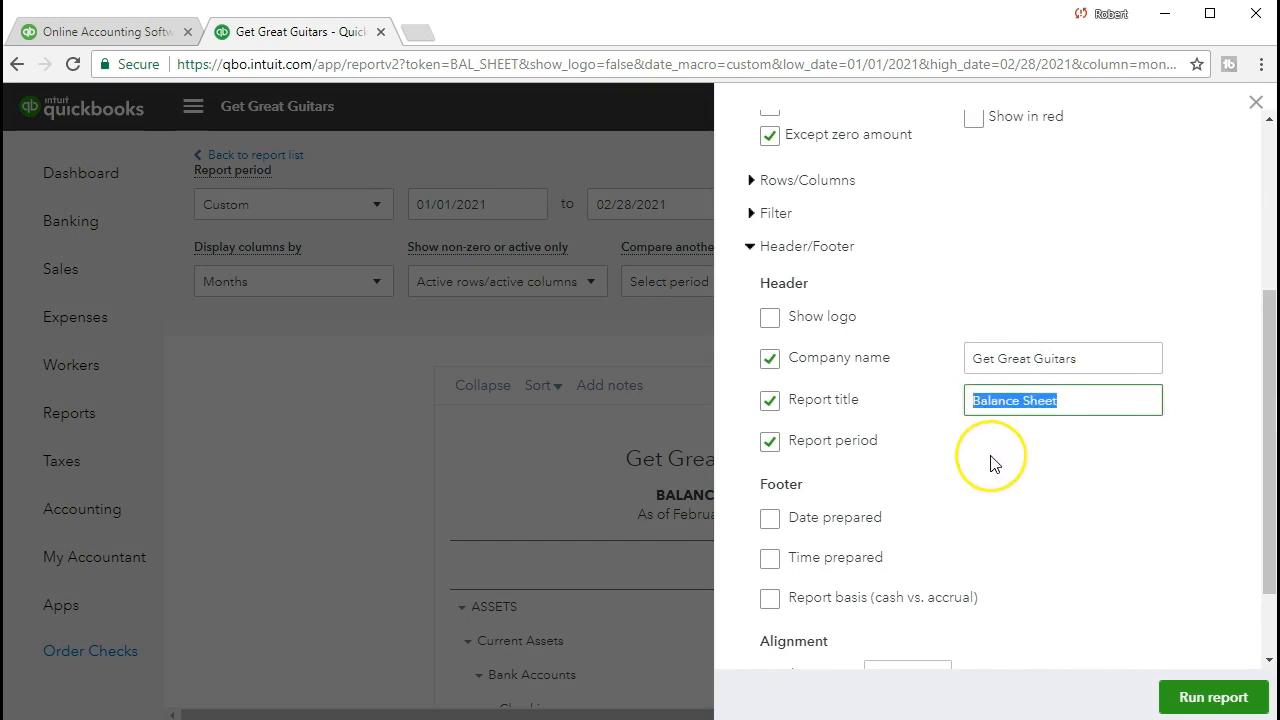
text(Comparative)
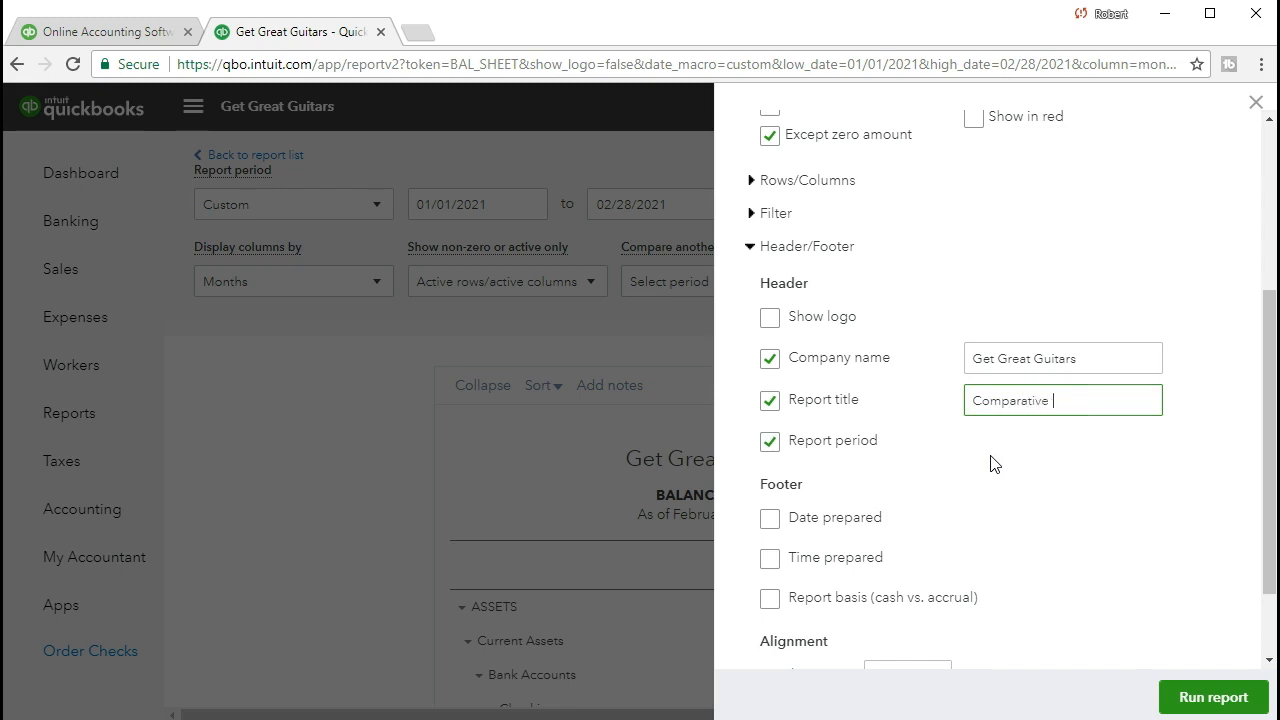
click(1172, 698)
Reopen the customization settings, confirm the Comparative Balance Sheet title, and rerun the report.
scroll(1168, 697, down, 2)
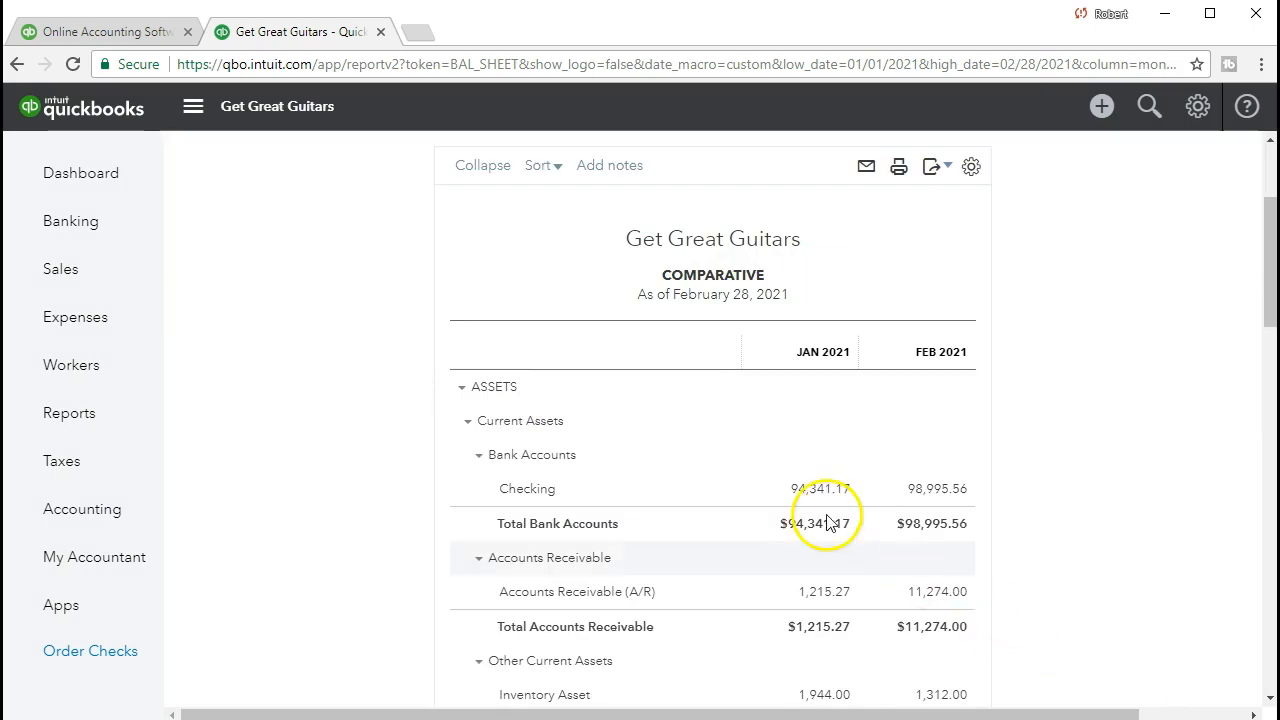
scroll(713, 537, up, 1)
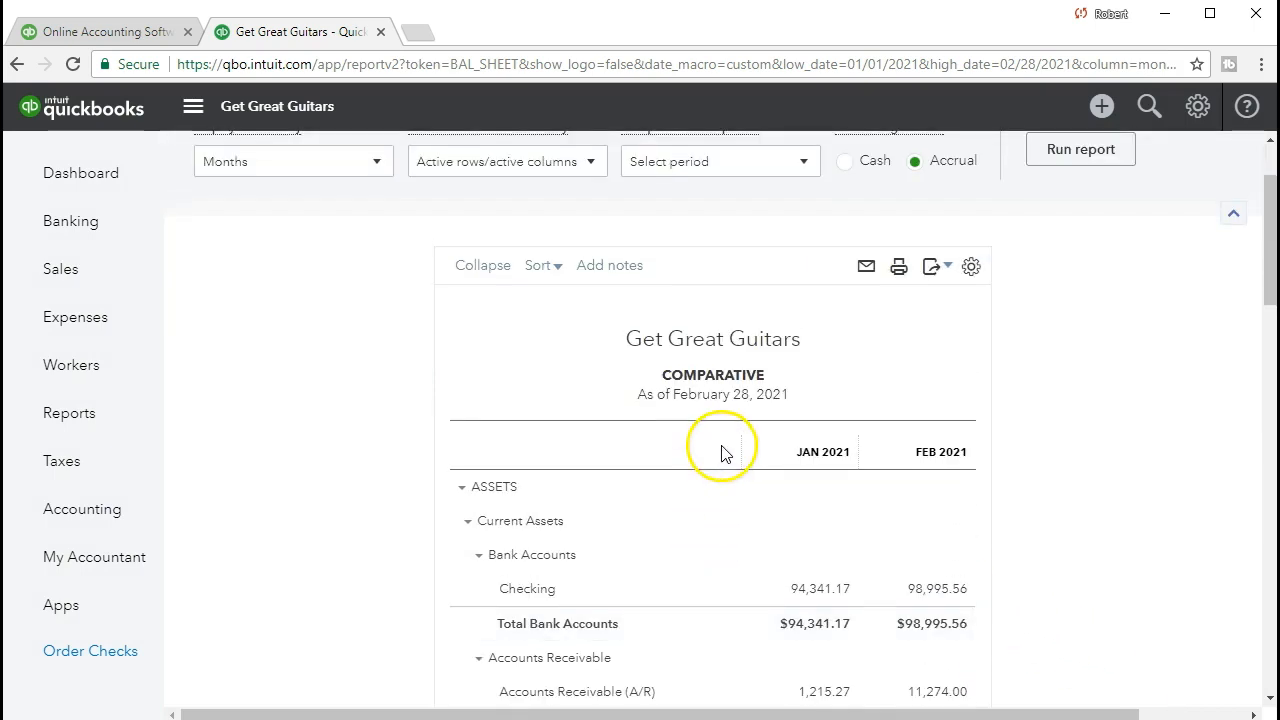
scroll(634, 309, down, 1)
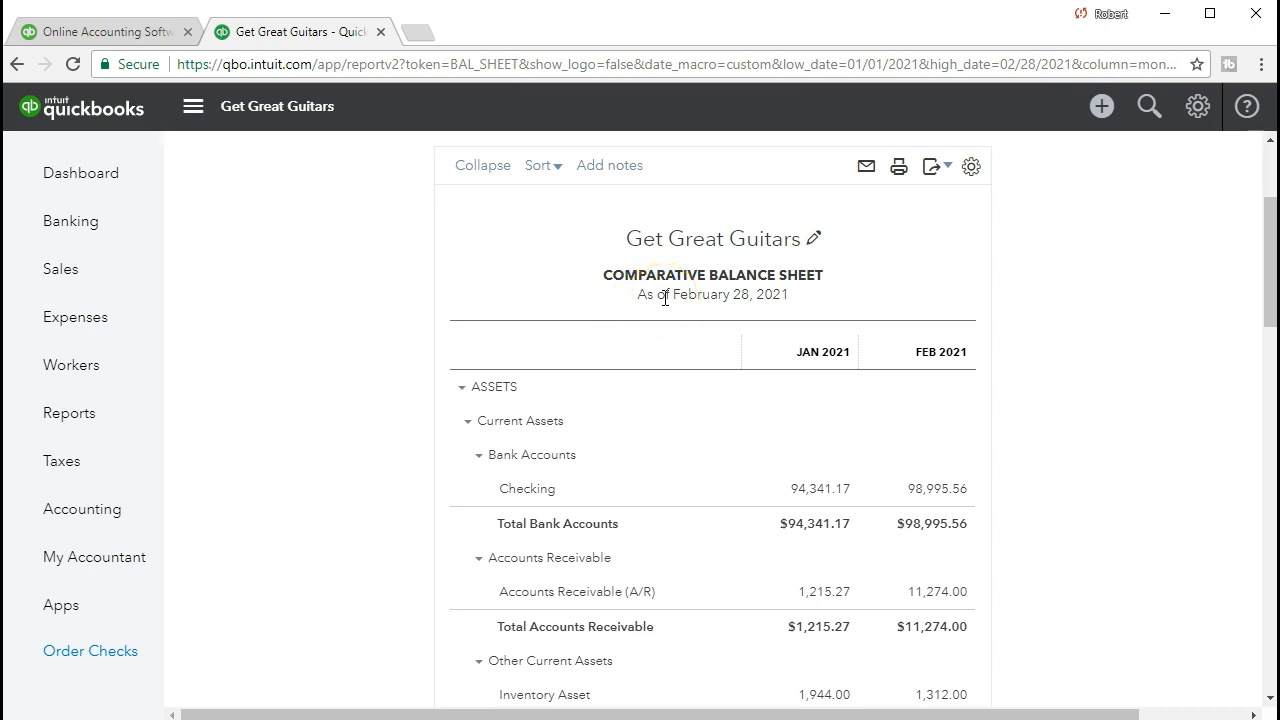
scroll(931, 414, up, 2)
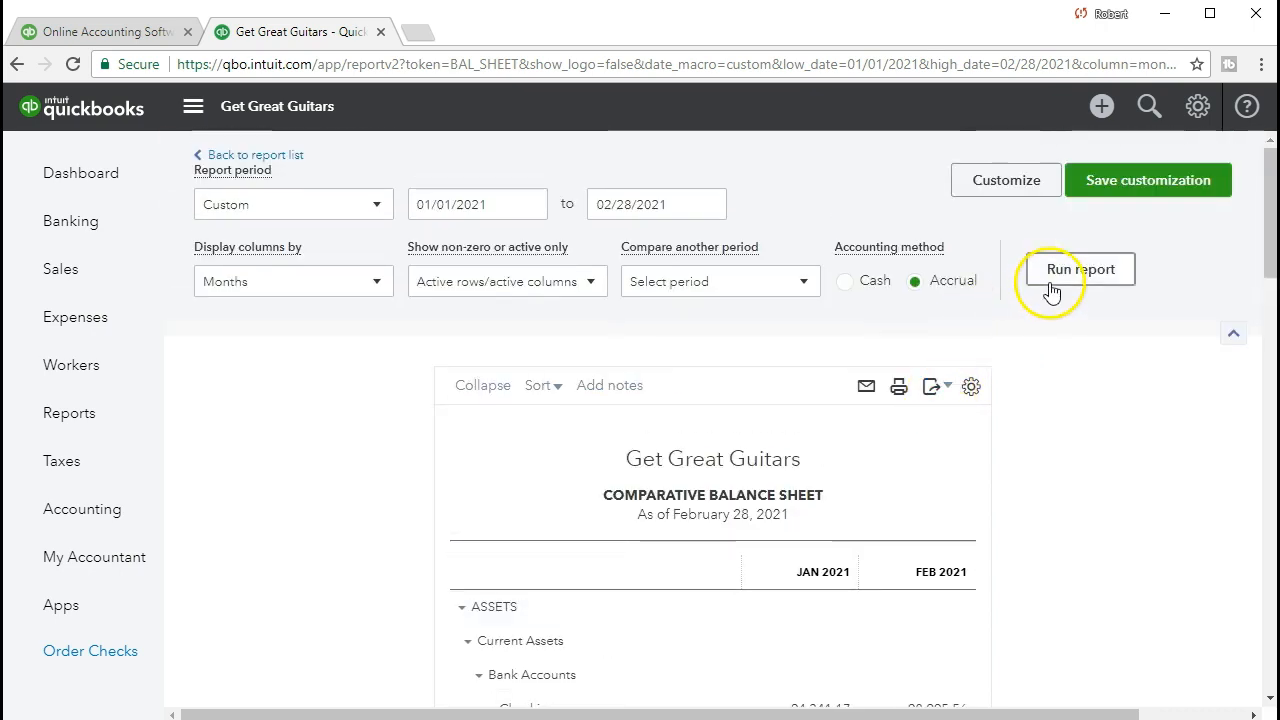
click(1005, 182)
scroll(985, 347, down, 1)
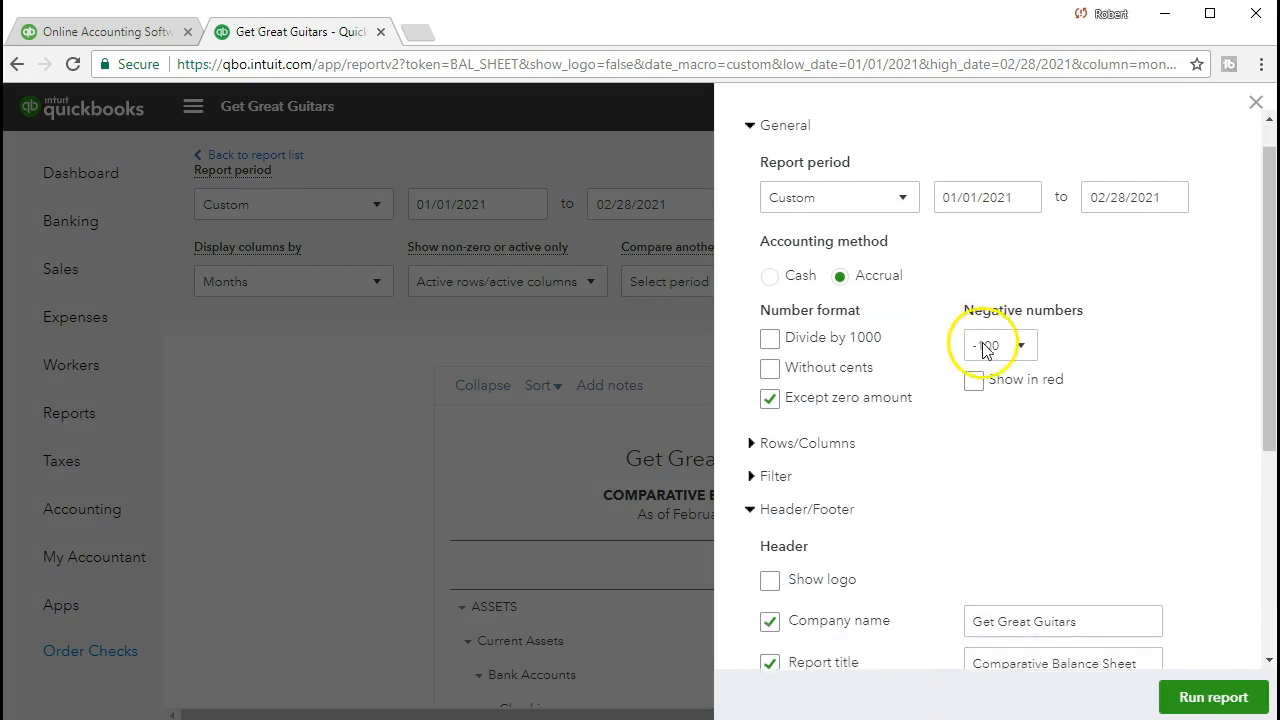
scroll(985, 347, down, 4)
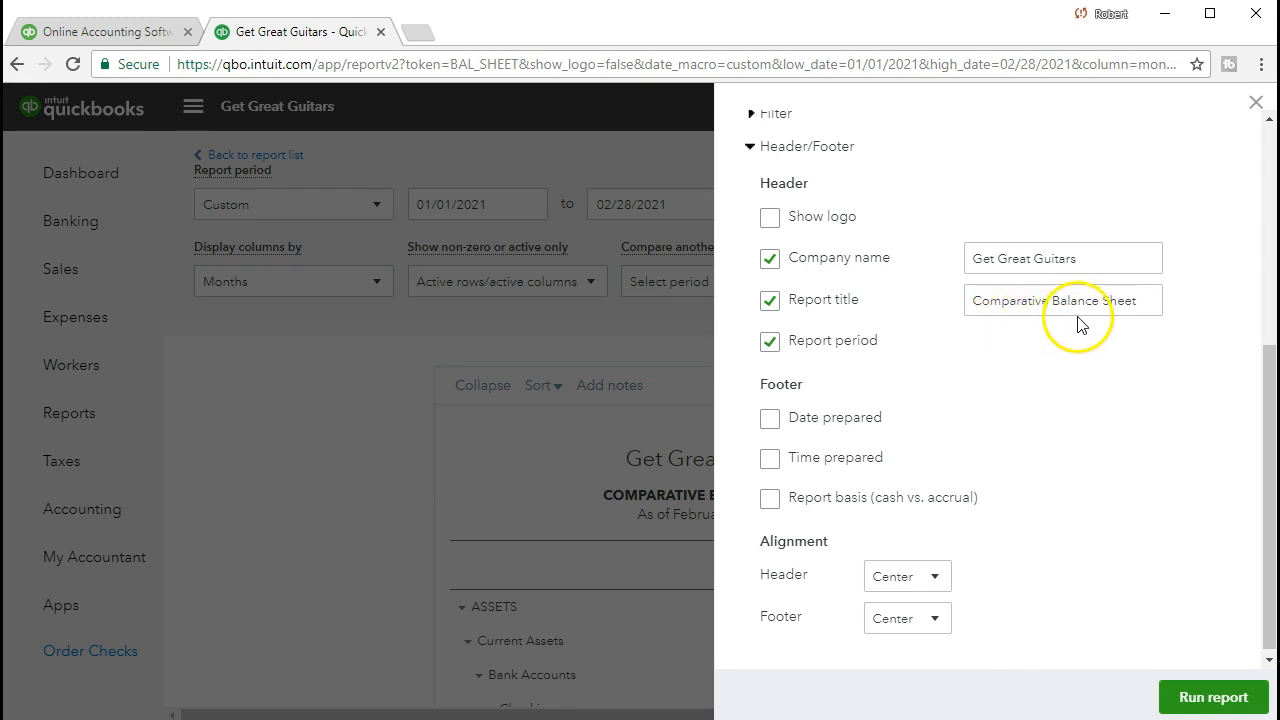
click(1203, 697)
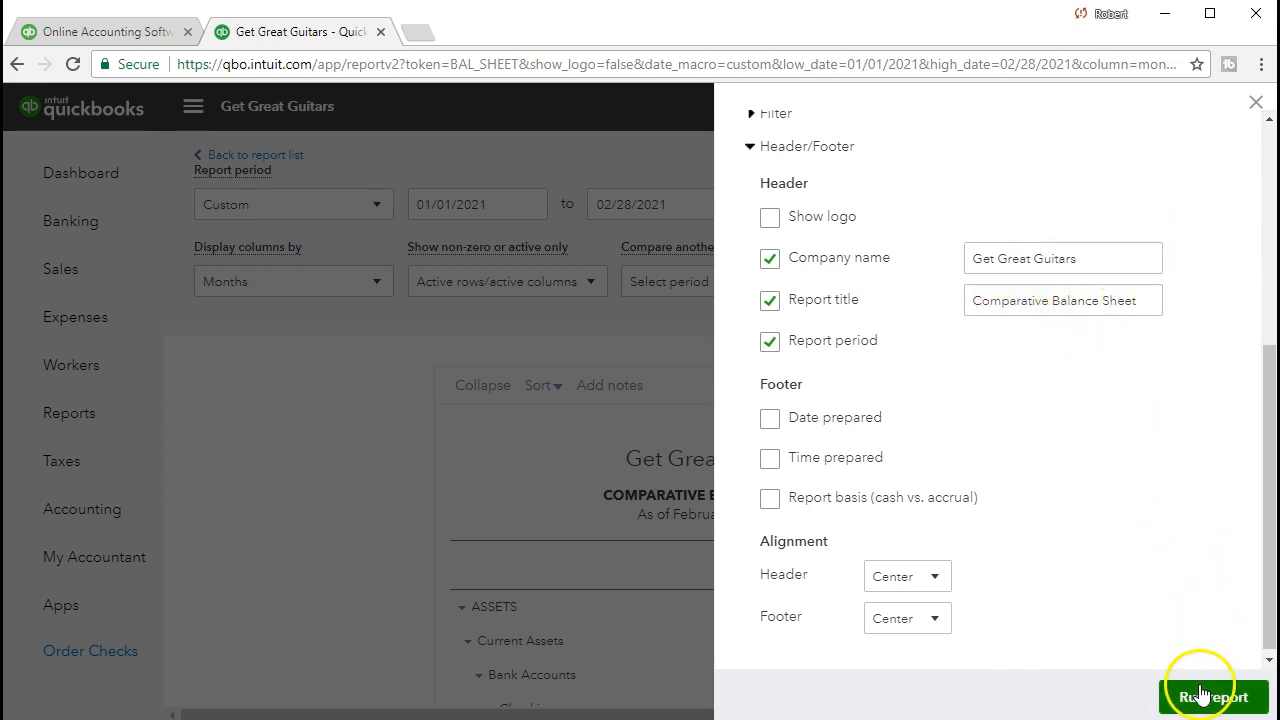
scroll(752, 523, down, 2)
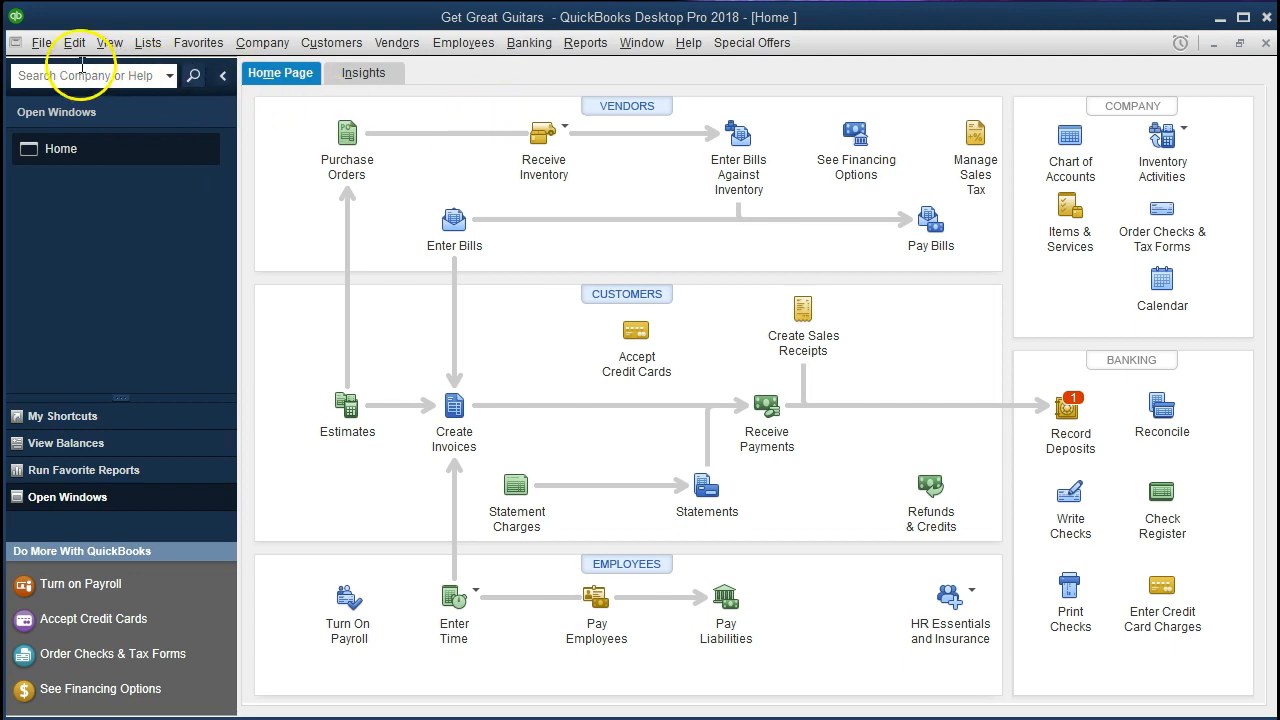
Look over the File, View and Company menus and return to the Get Great Guitars Home window.
click(38, 43)
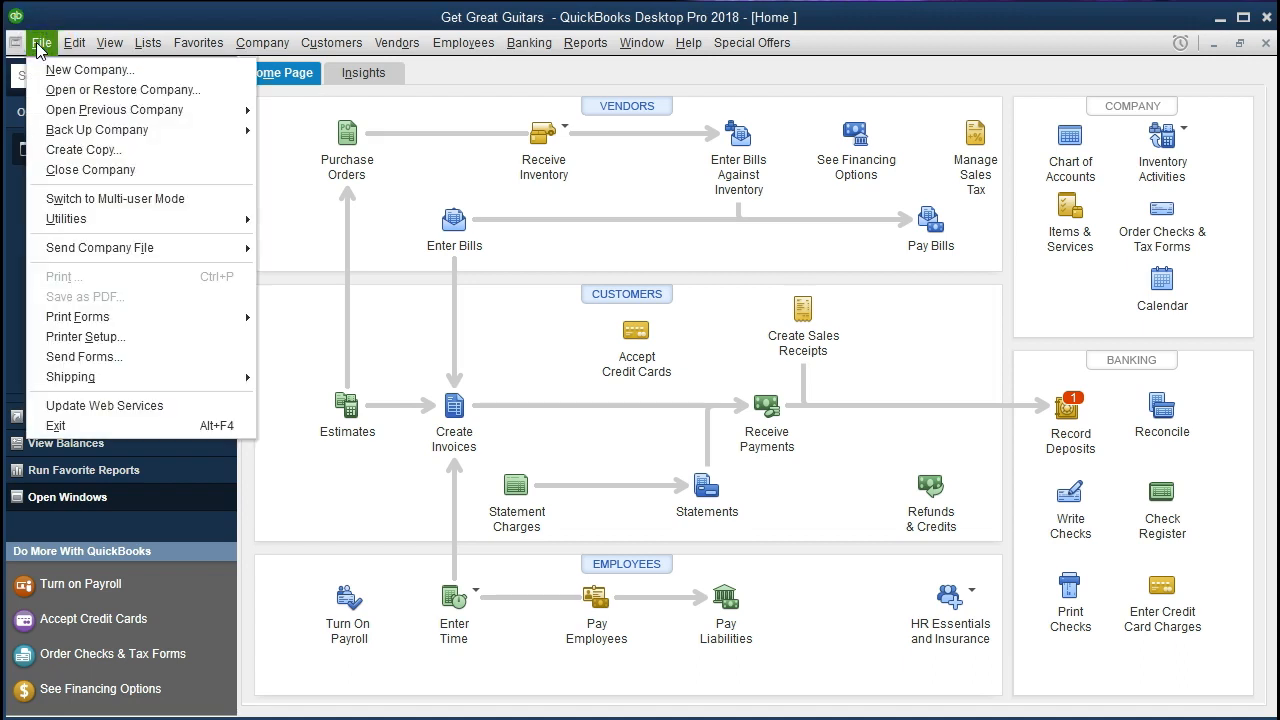
click(70, 218)
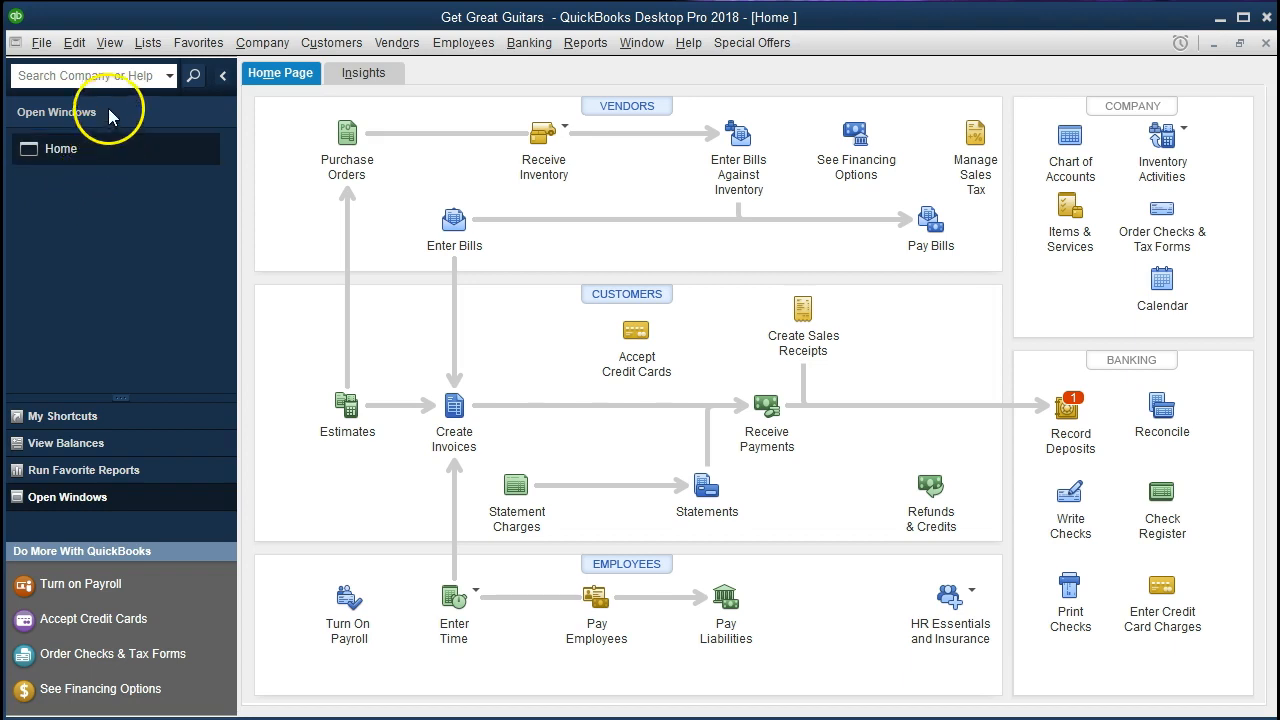
click(110, 43)
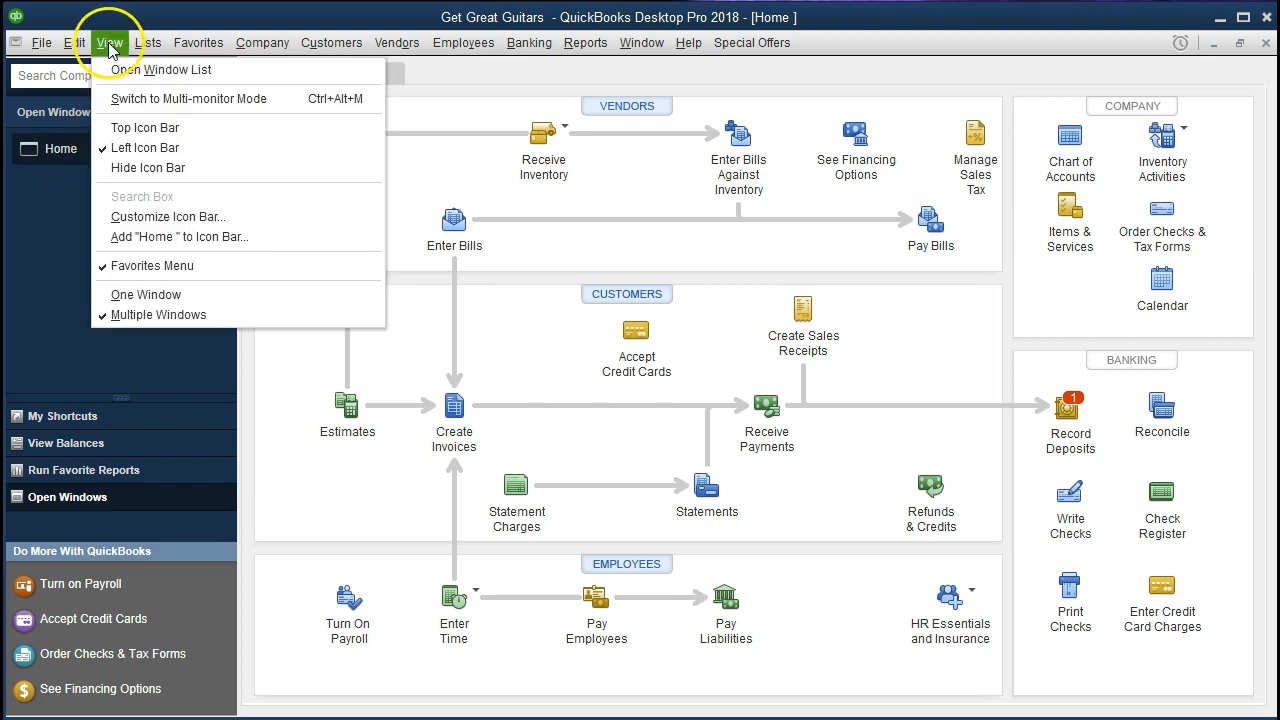
click(109, 43)
click(68, 166)
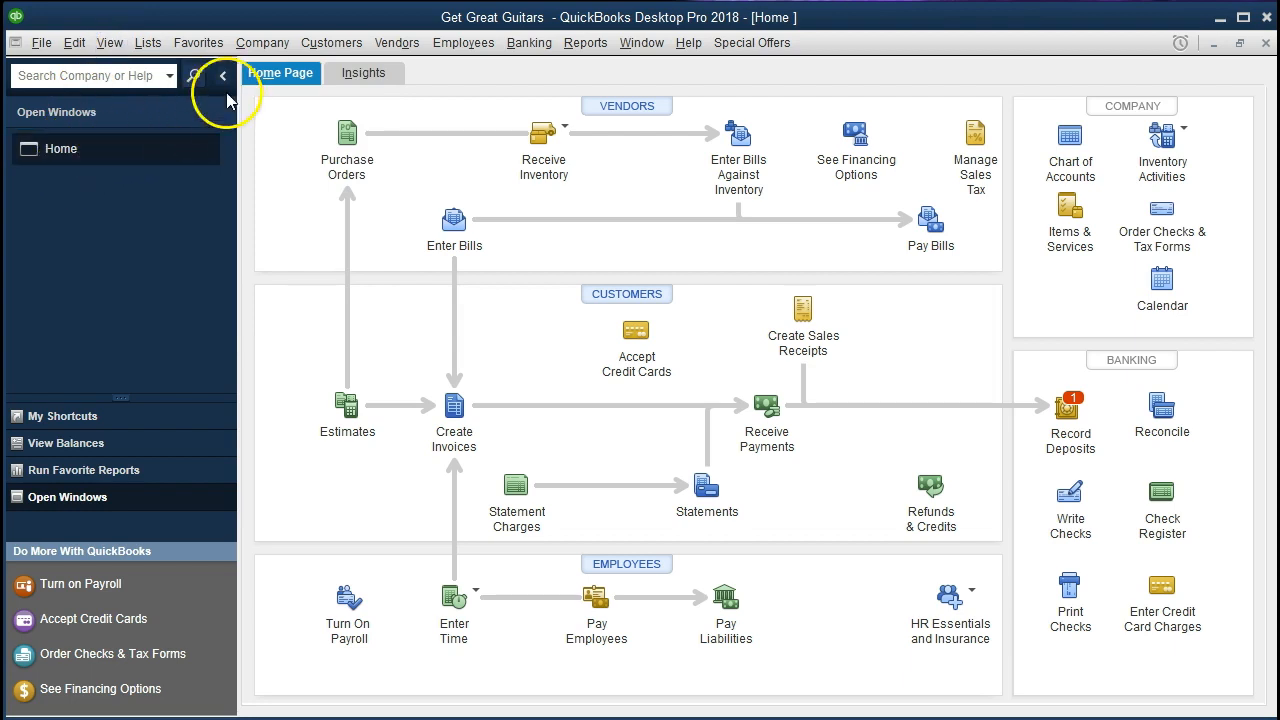
click(265, 44)
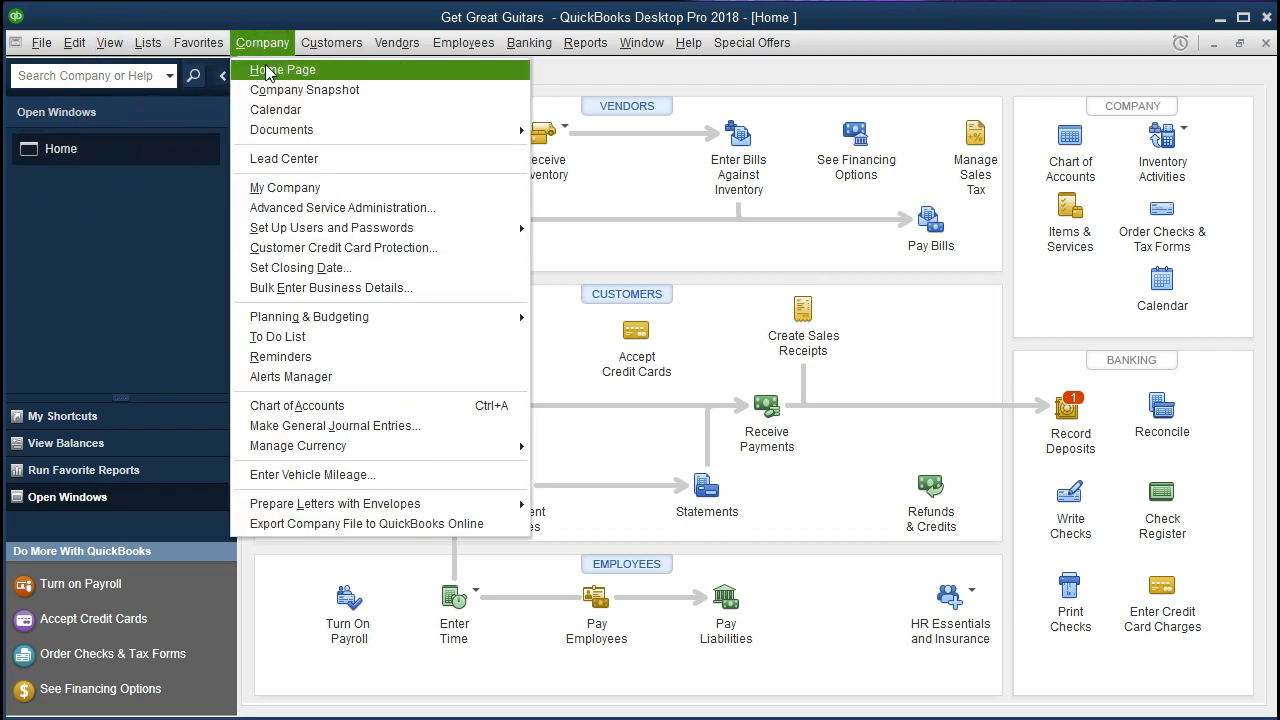
click(266, 47)
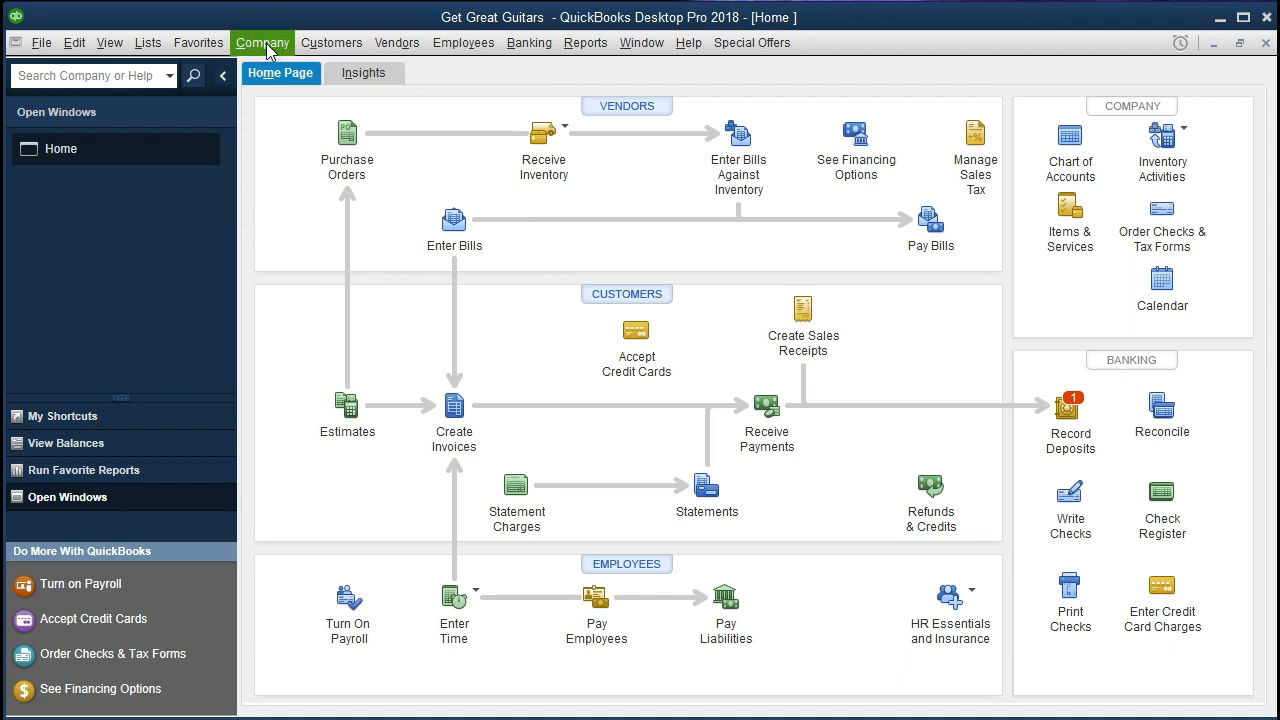
Run Company & Financial > Balance Sheet Standard as of 12/31/2021 and open Customize Report.
click(586, 44)
mouse_move(700, 199)
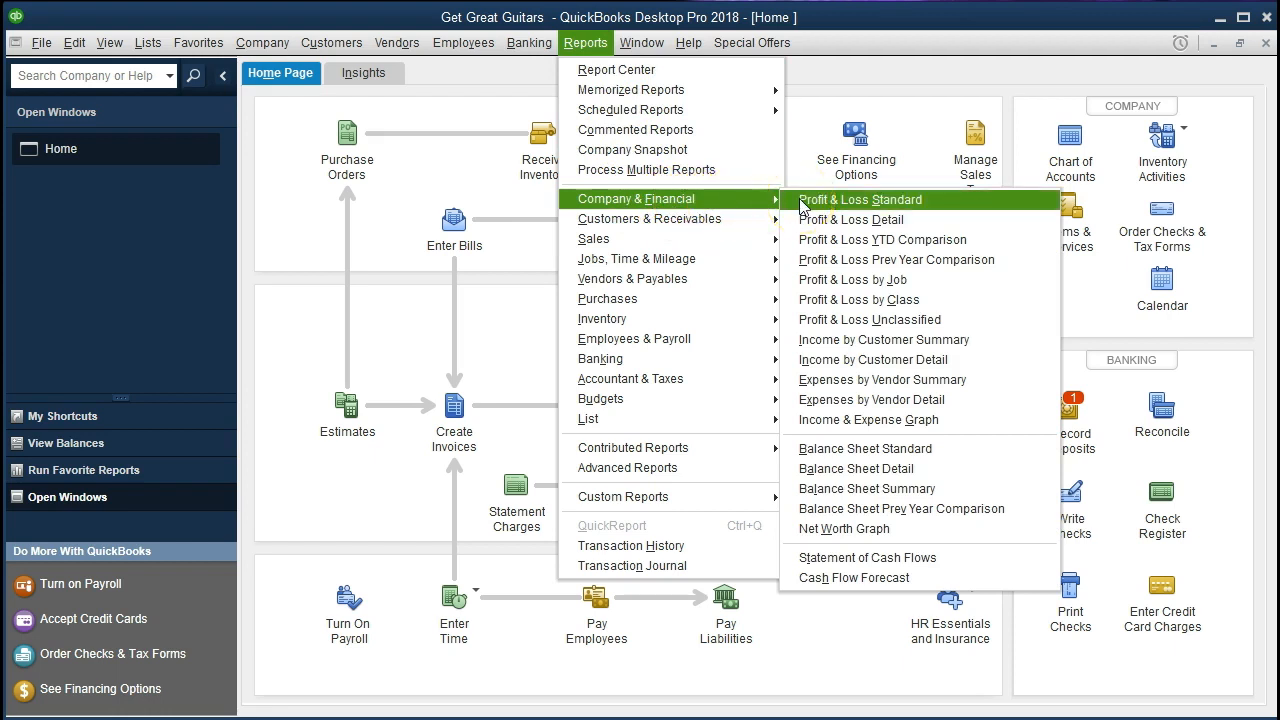
click(984, 460)
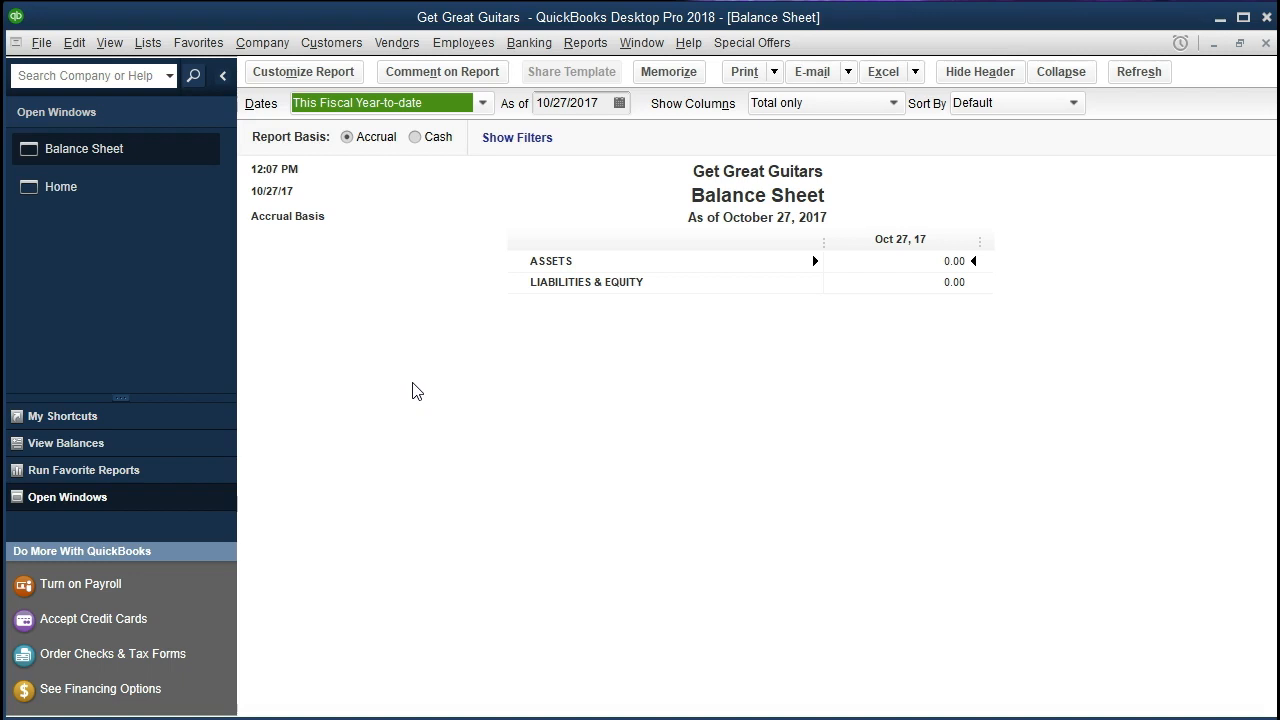
key(Tab)
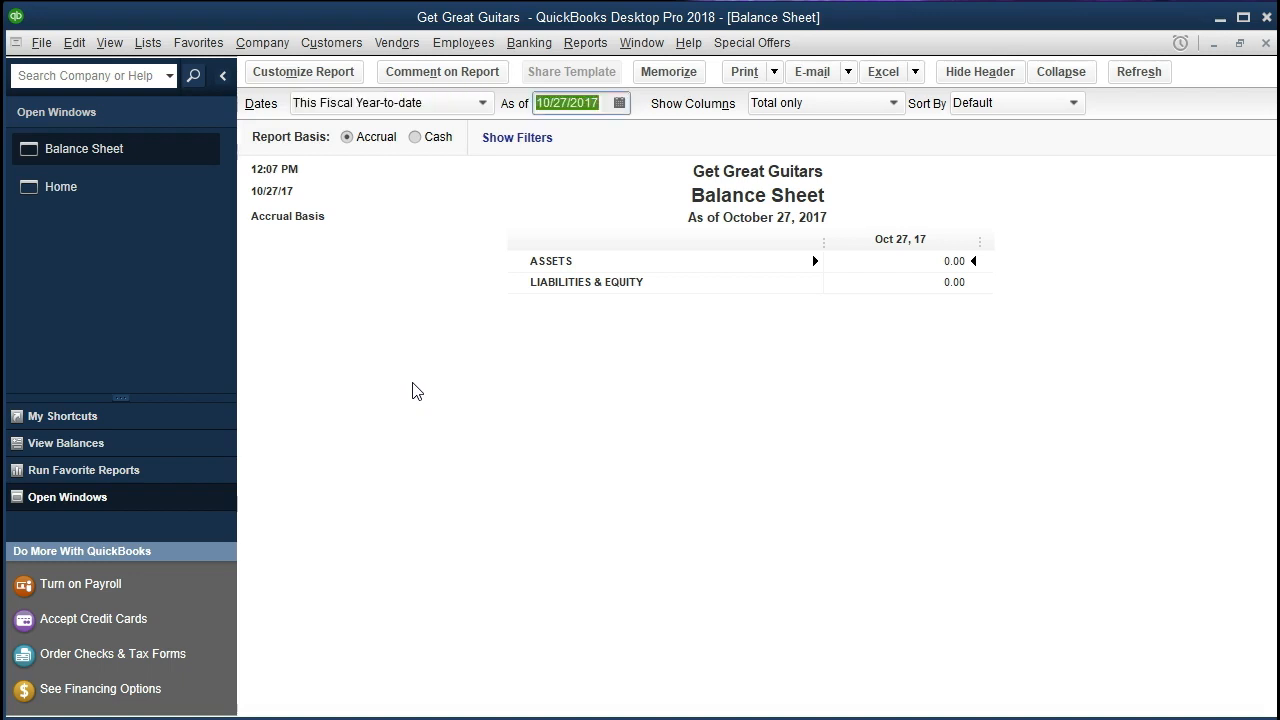
text(123121)
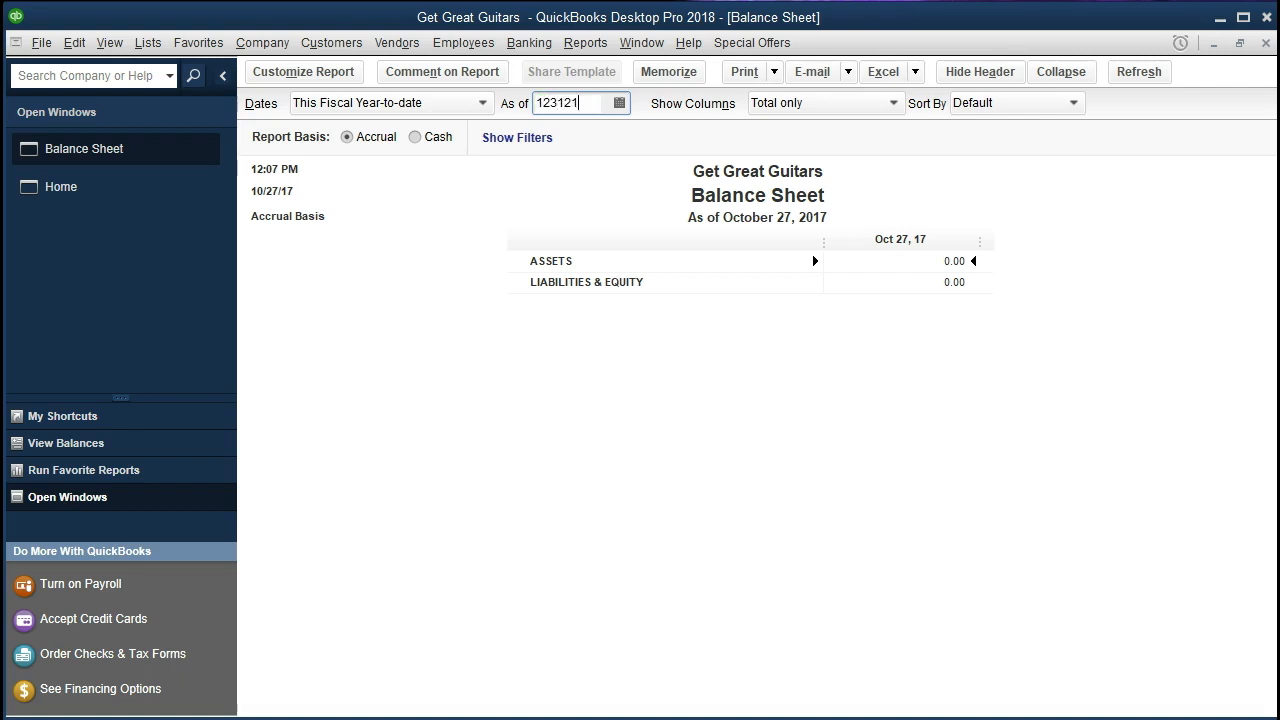
key(Tab)
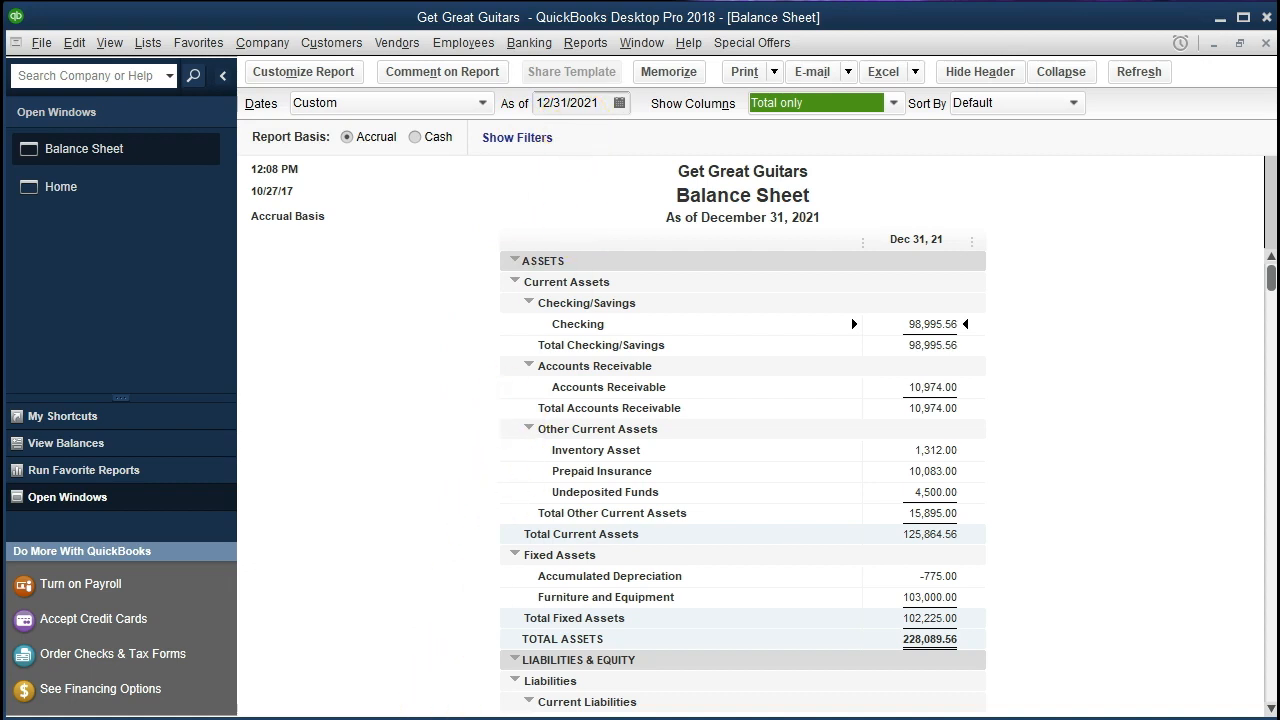
click(322, 80)
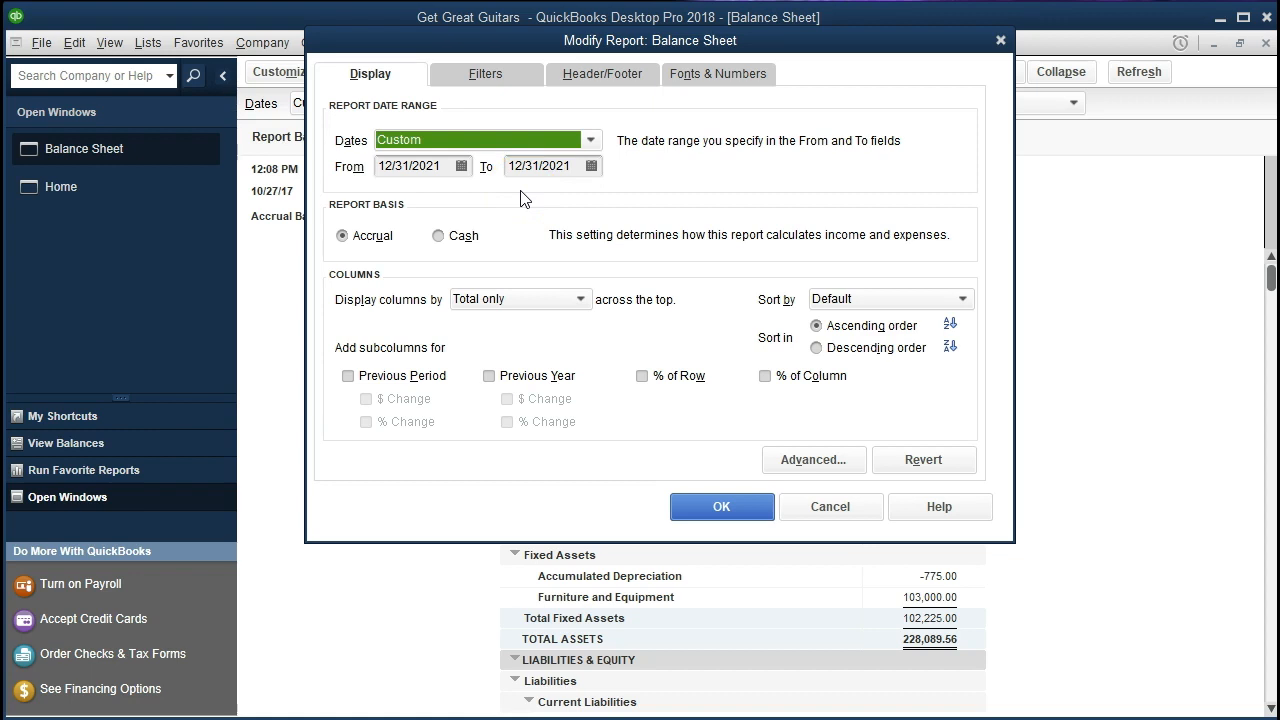
Set the report dates to 01/01/2021 through 02/28/2021 with columns displayed by Month.
key(Tab)
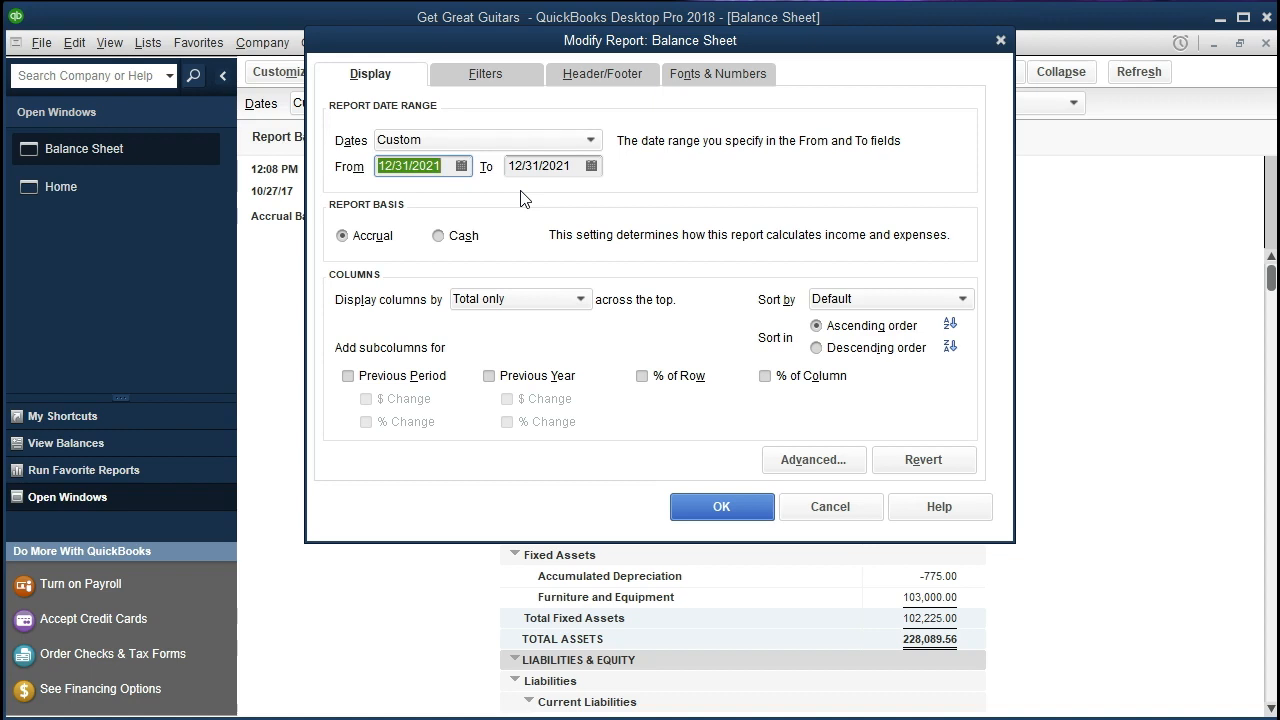
text(0)
text(1/01/2021)
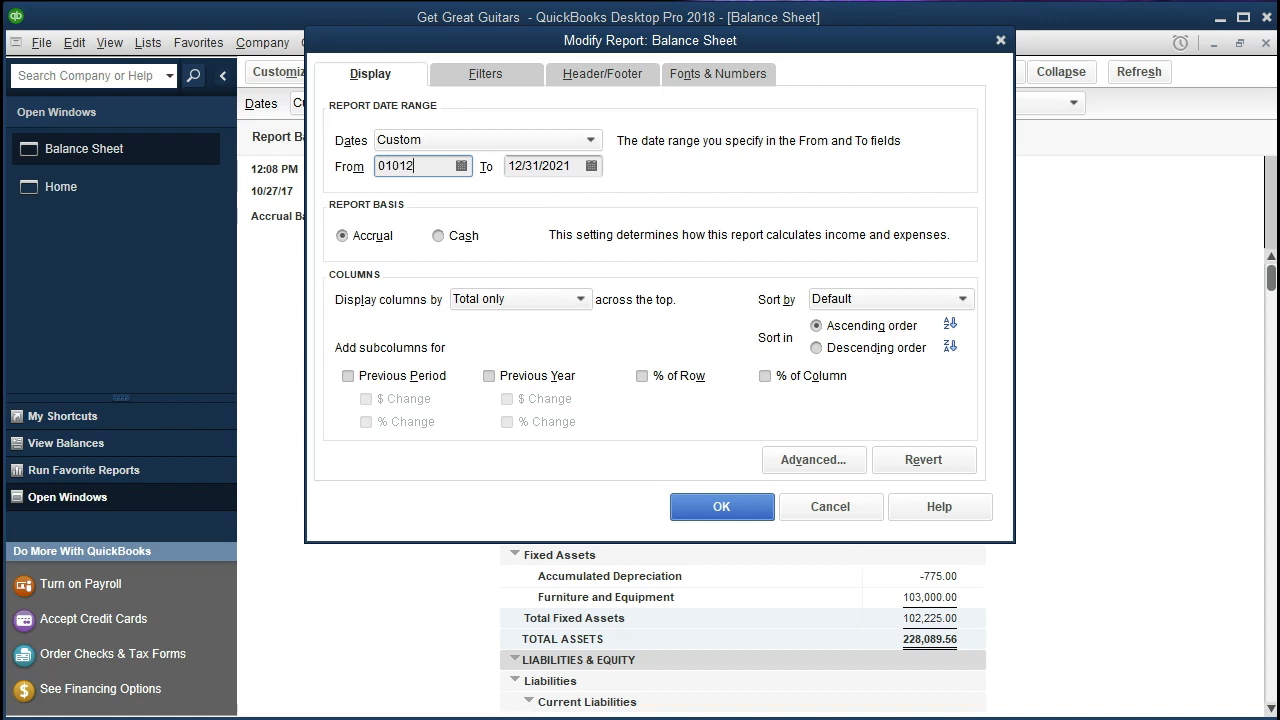
key(Tab)
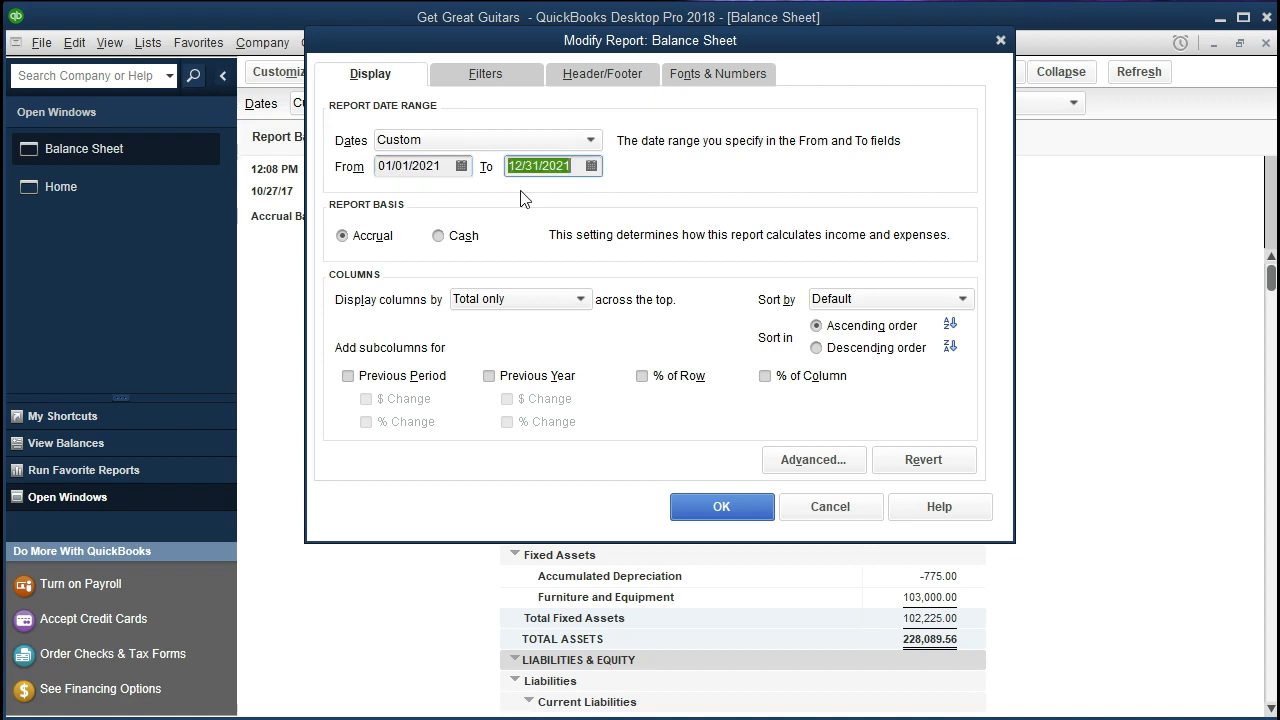
text(12)
key(BackSpace)
key(BackSpace)
text(022821)
key(Tab)
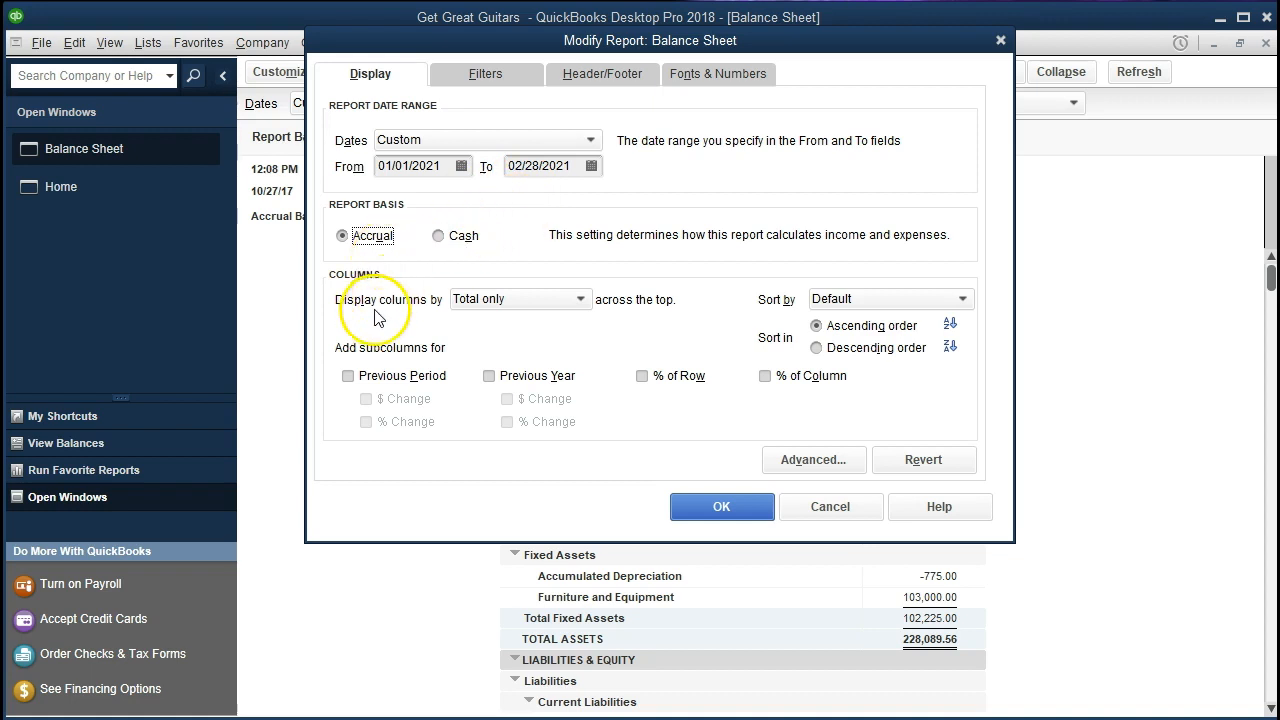
click(580, 300)
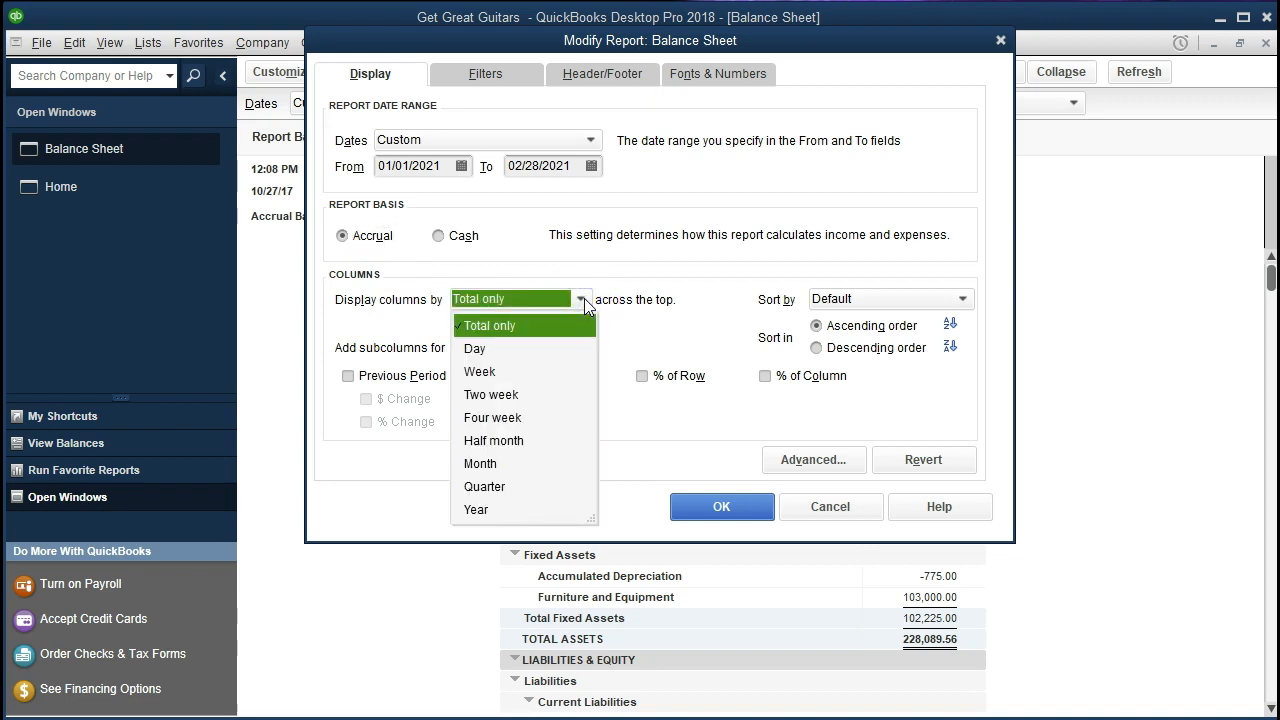
click(495, 465)
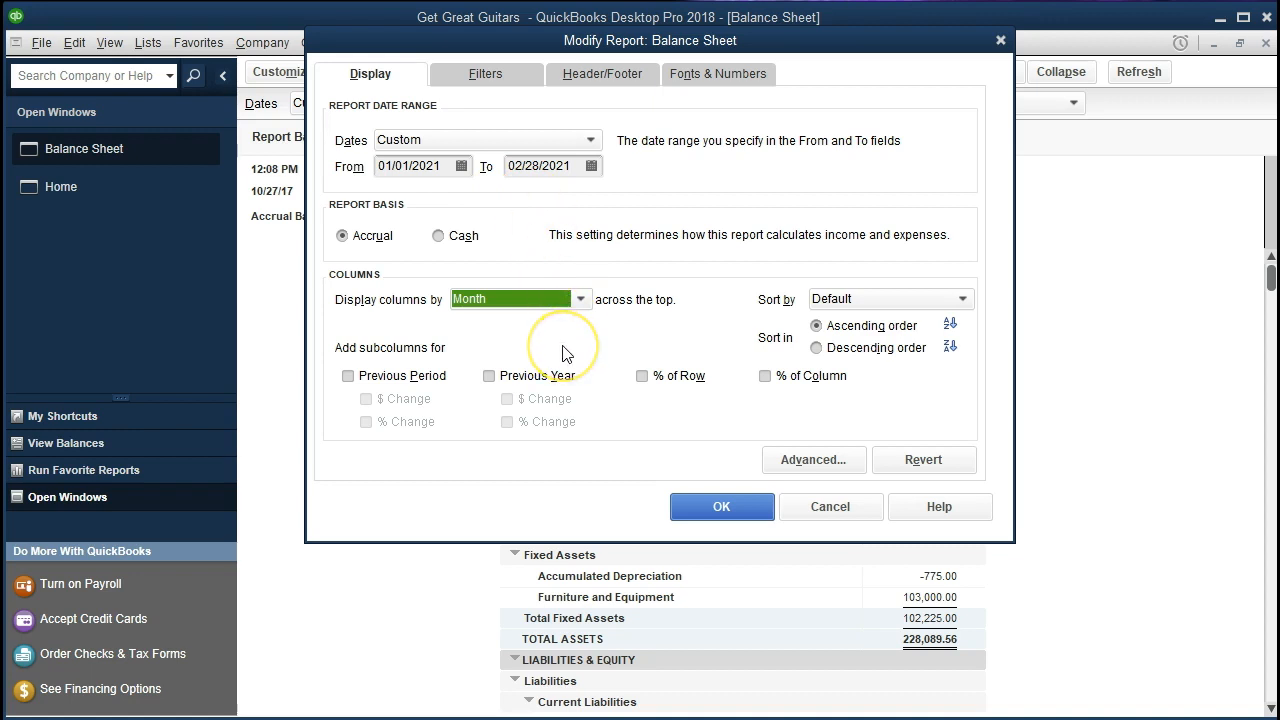
click(700, 507)
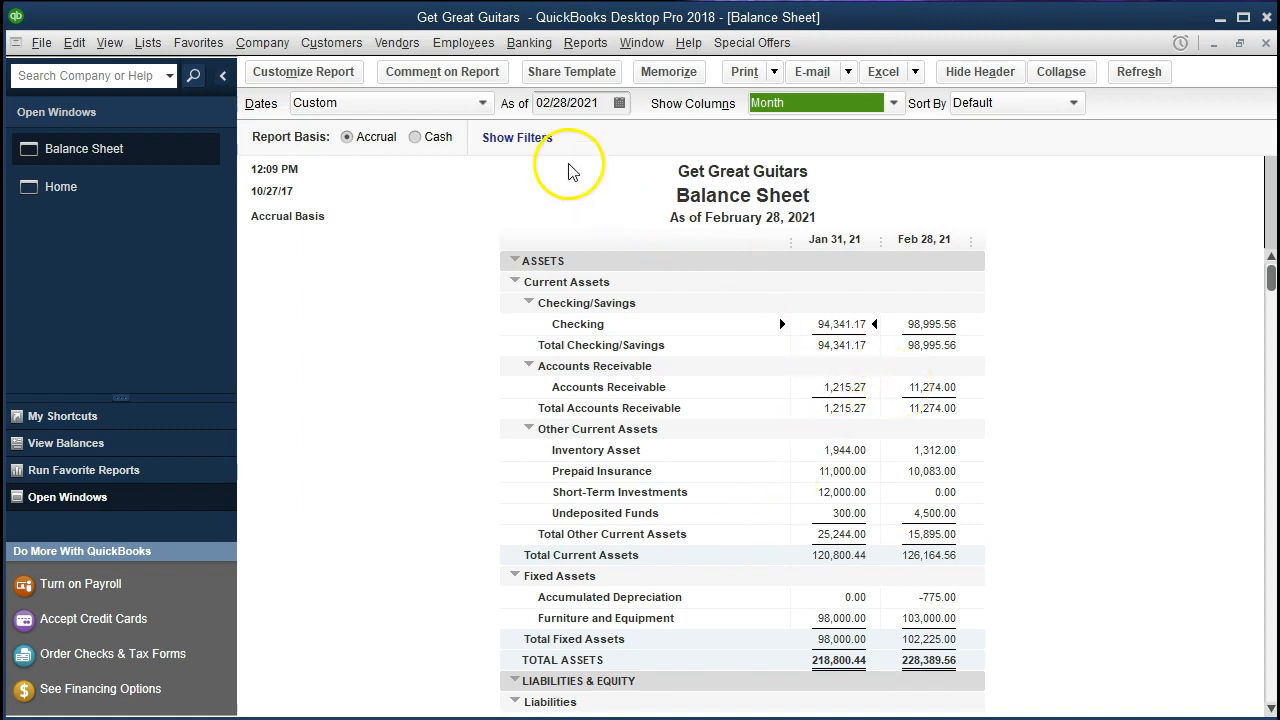
Reopen Customize Report, review the Filters tab, then go to Header/Footer.
click(349, 80)
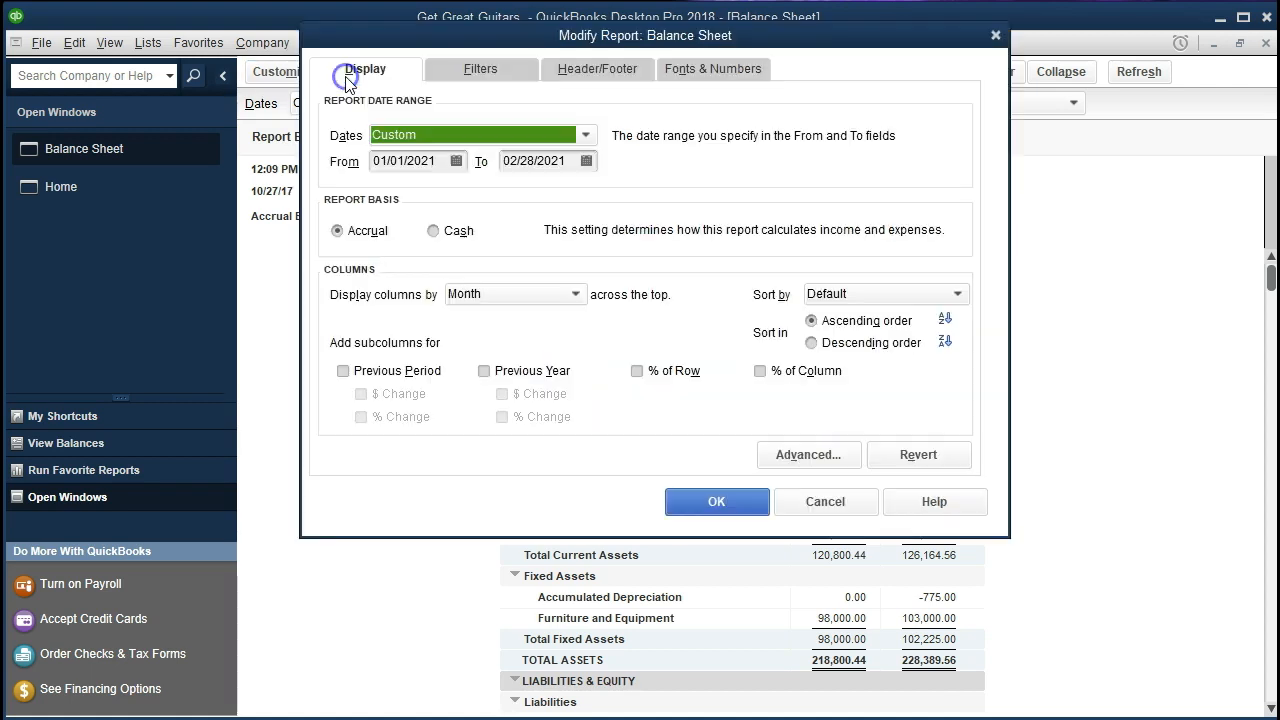
click(450, 72)
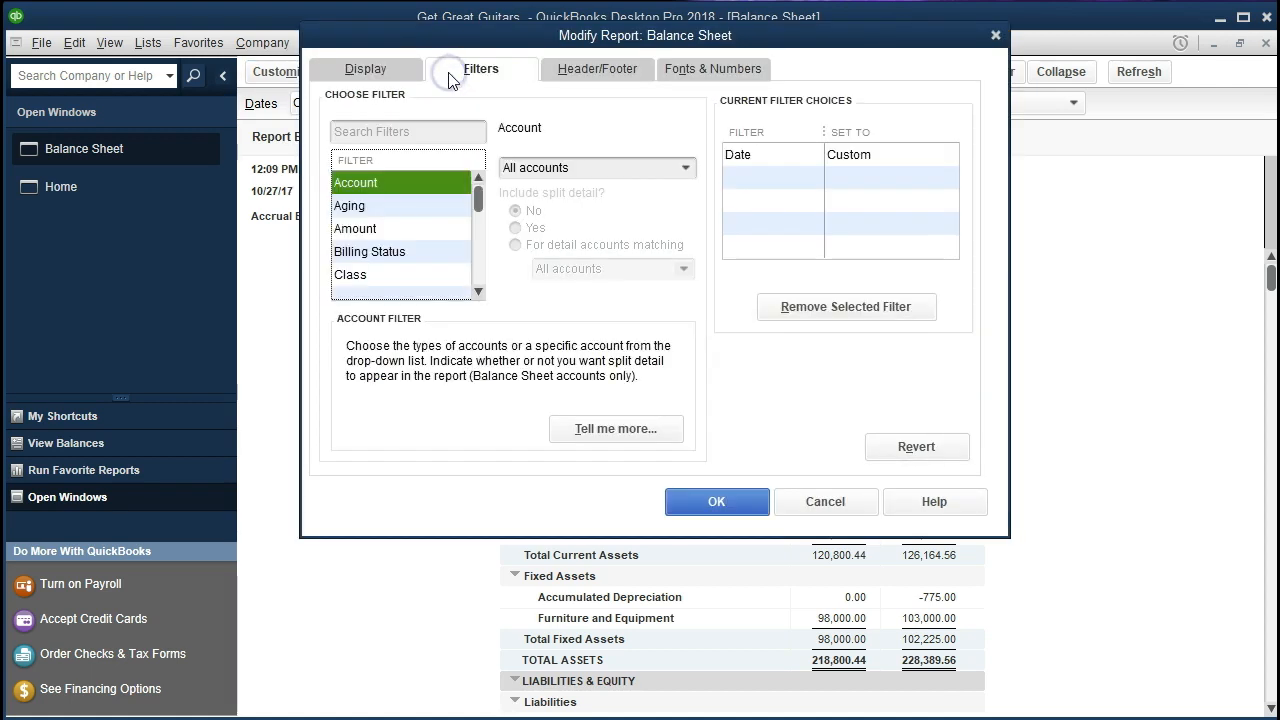
click(570, 80)
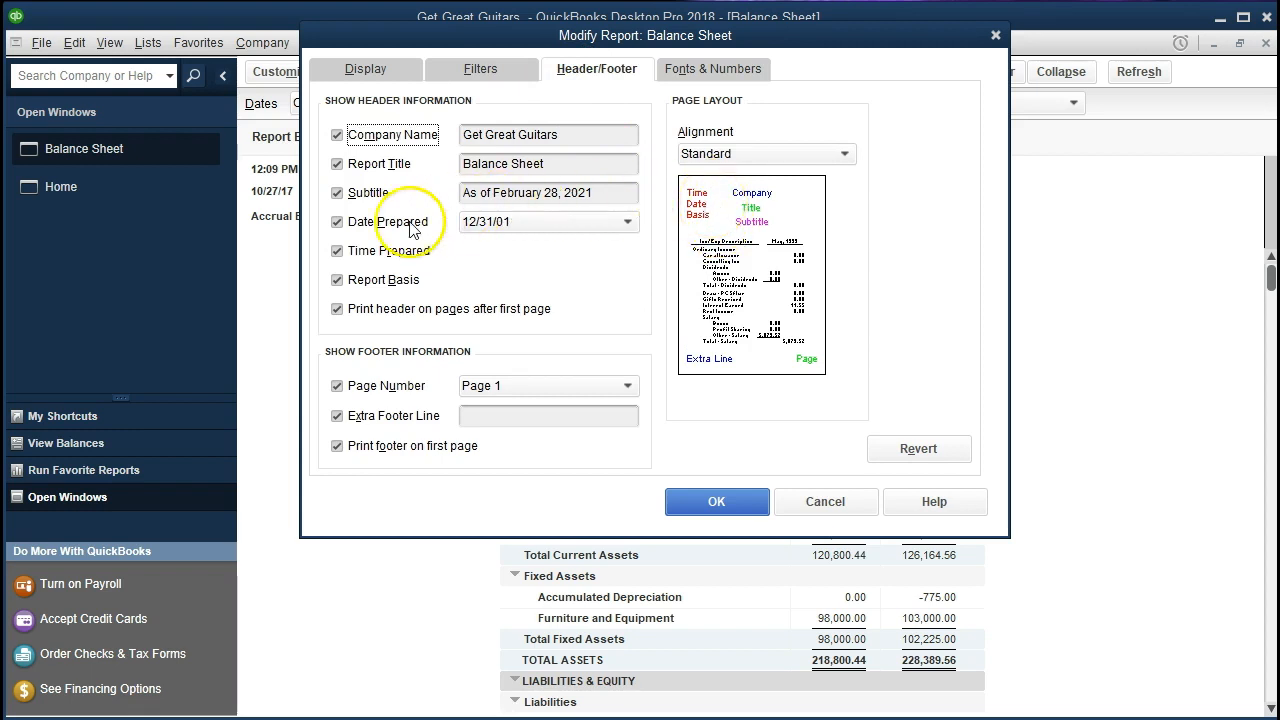
Hide date prepared, time prepared and report basis, and add the author's name as an extra footer line.
click(337, 222)
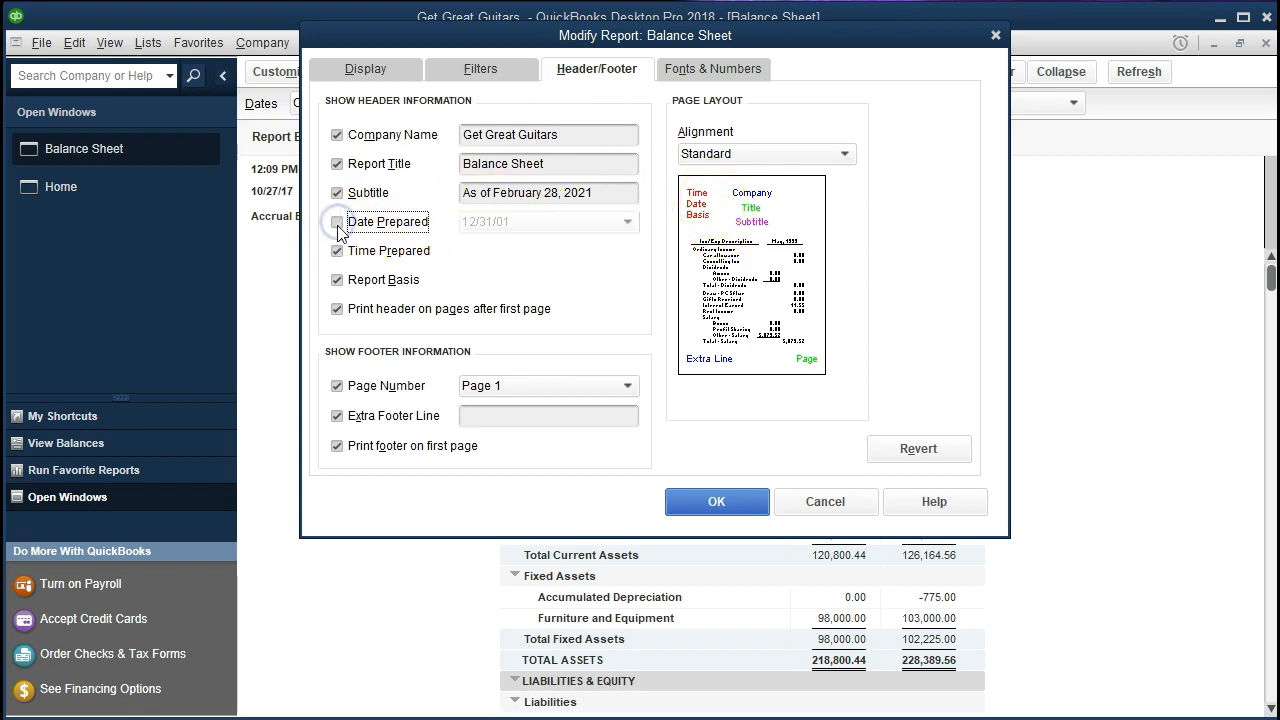
click(338, 251)
click(338, 280)
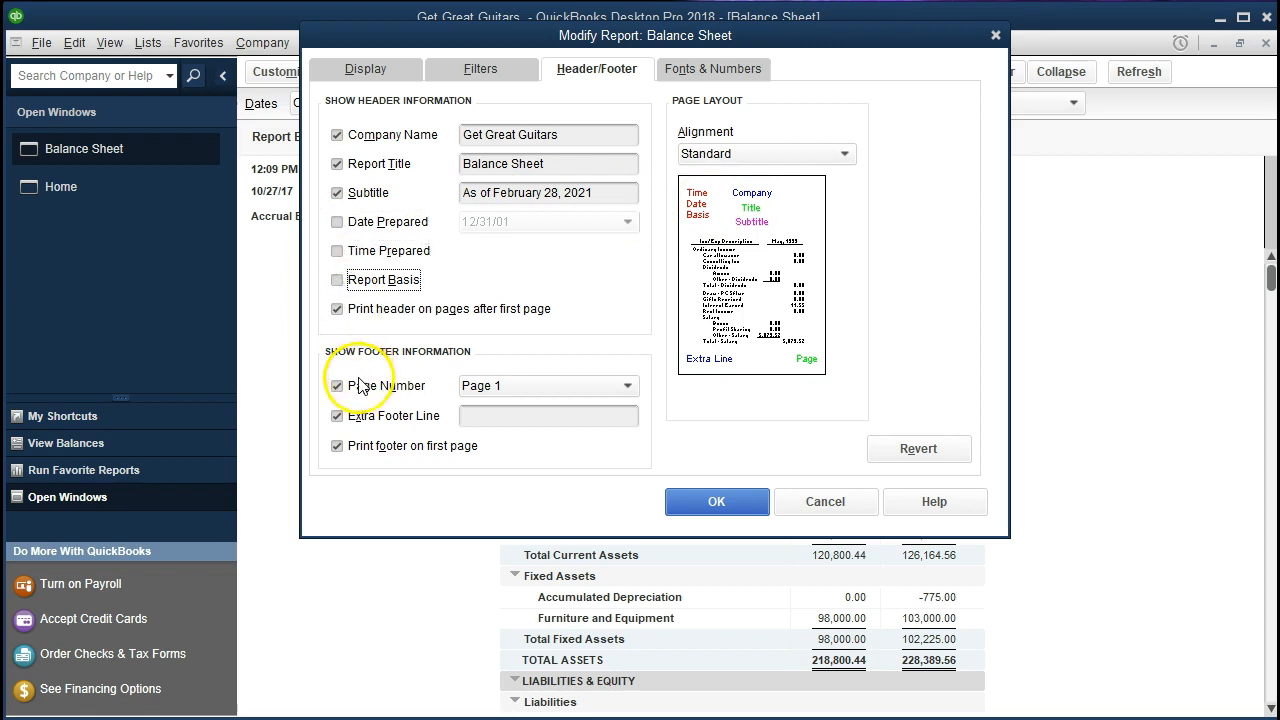
click(481, 416)
text(Eri)
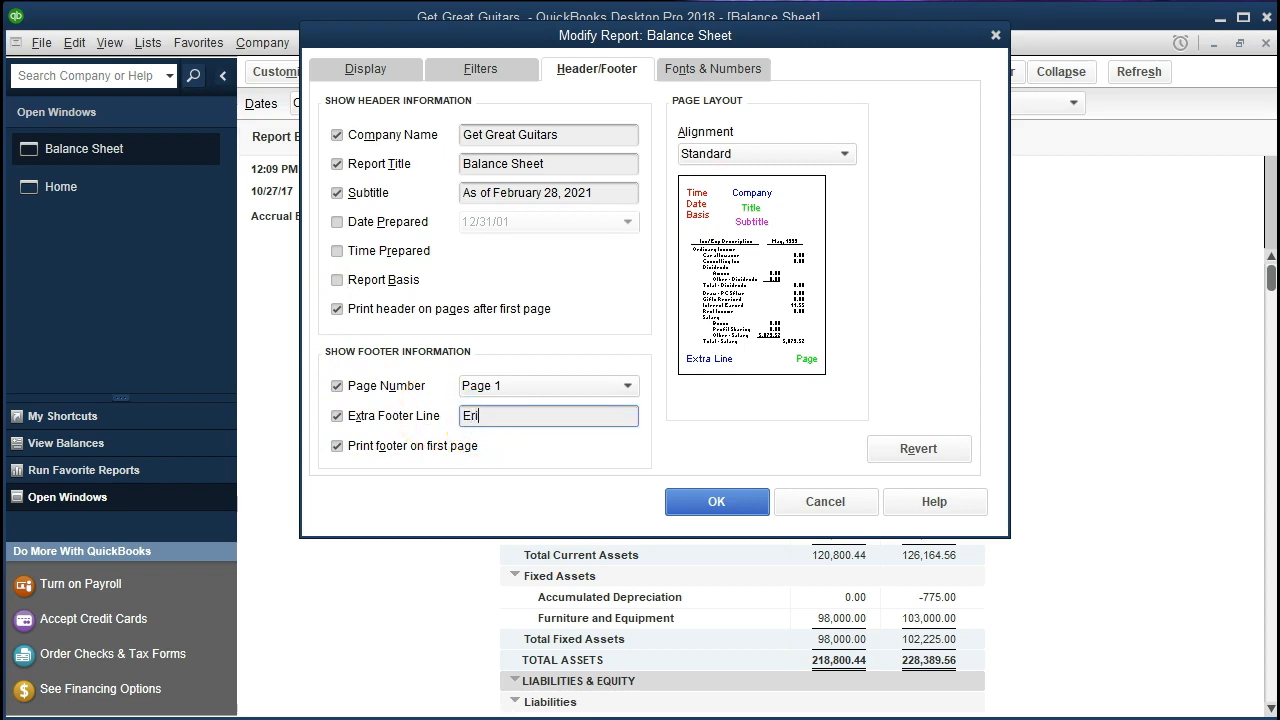
text(c Smith)
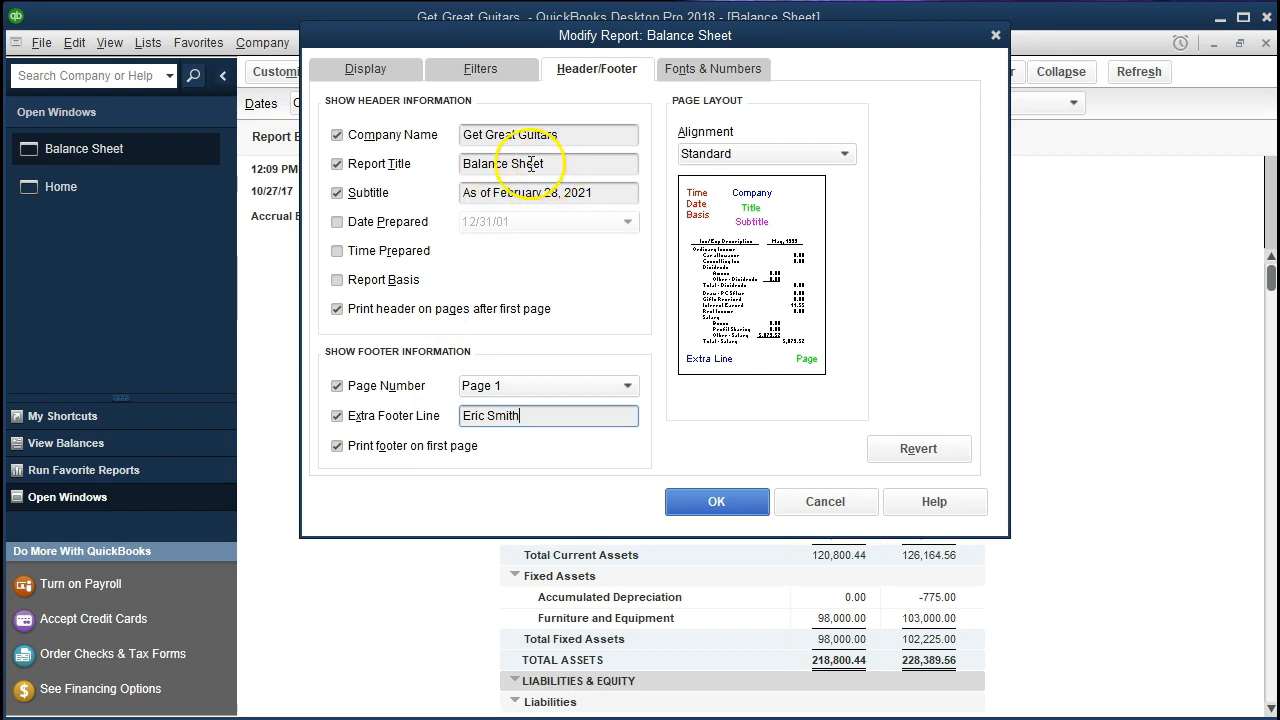
Retitle the report 'Comparative Balance Sheet' and apply the changes.
click(463, 166)
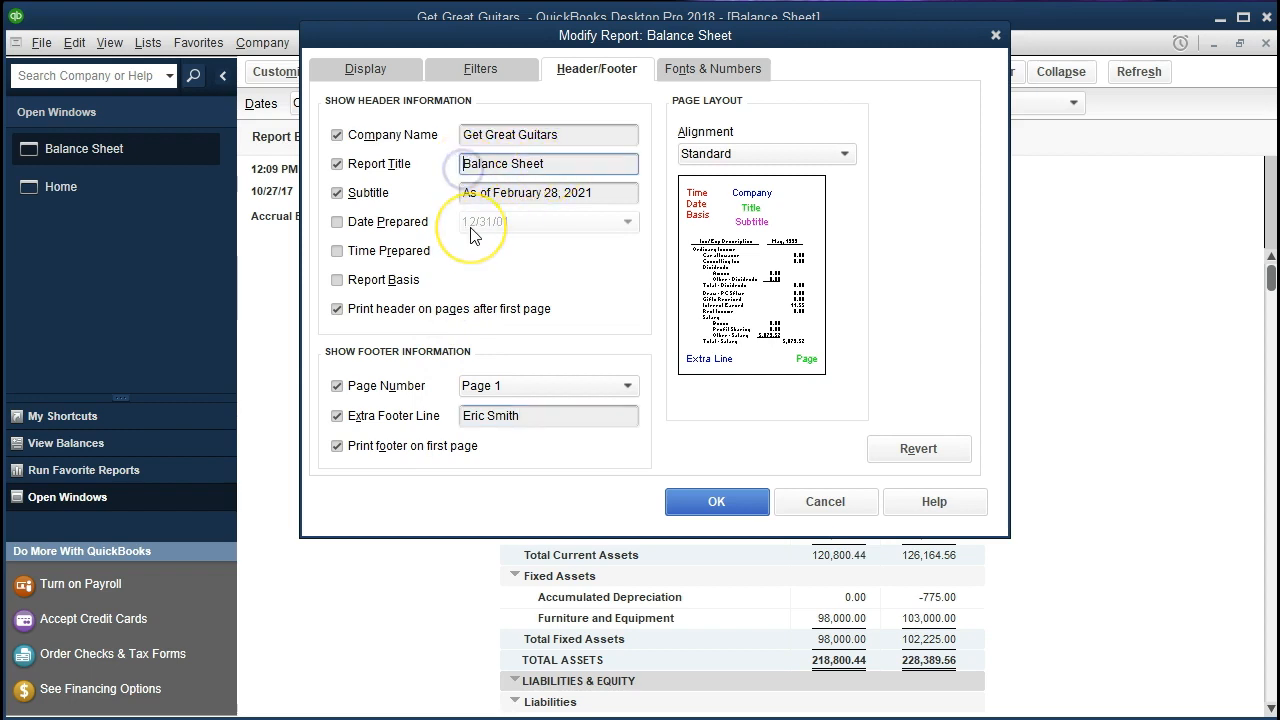
text(Comparativ)
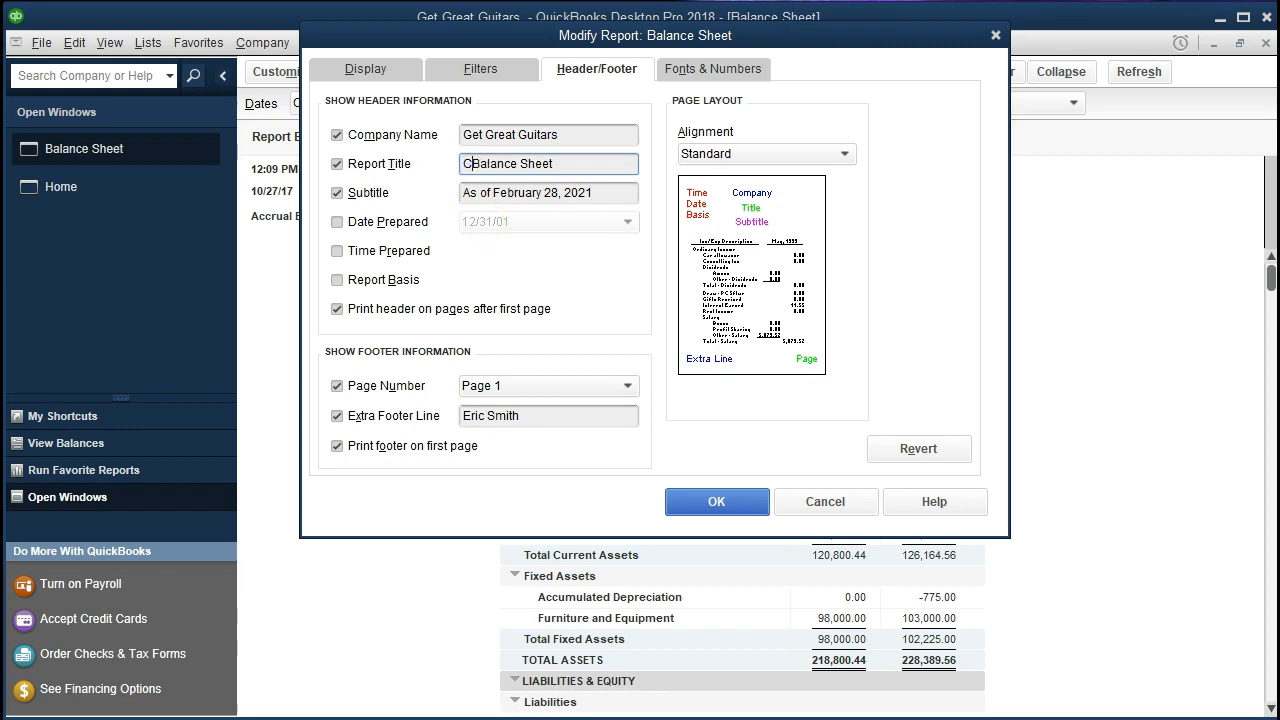
text(e)
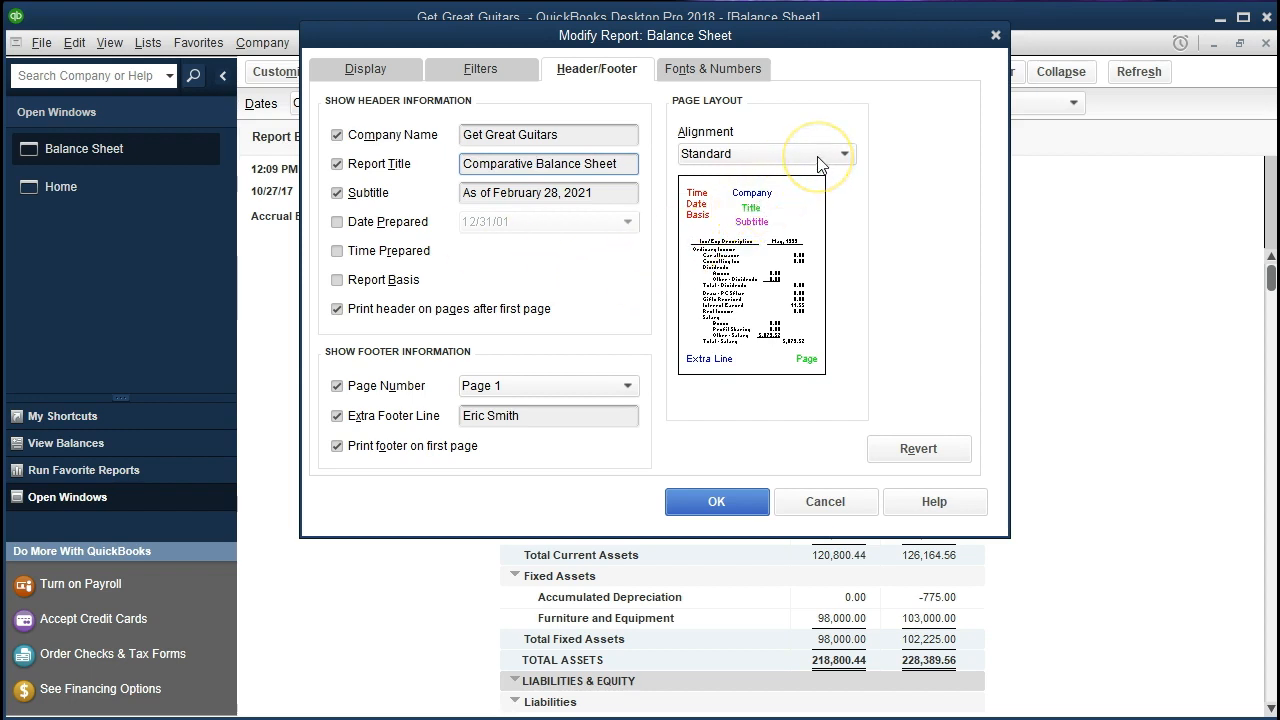
click(728, 72)
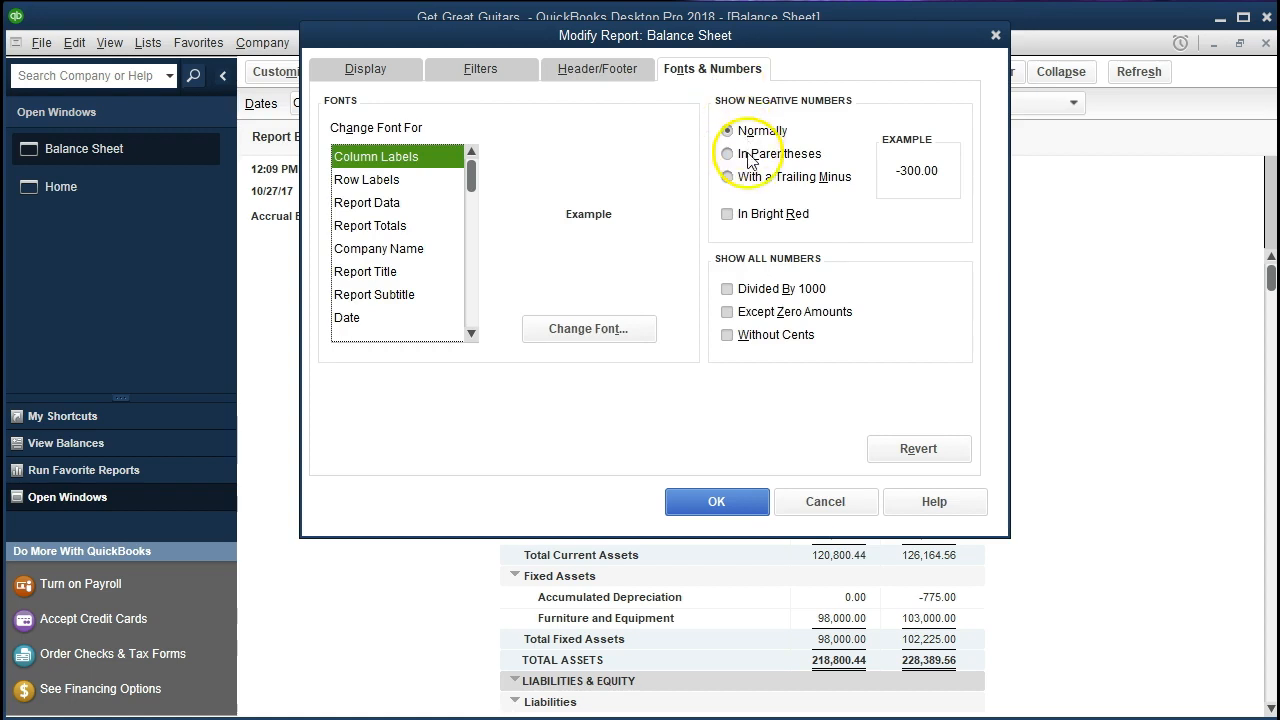
click(729, 505)
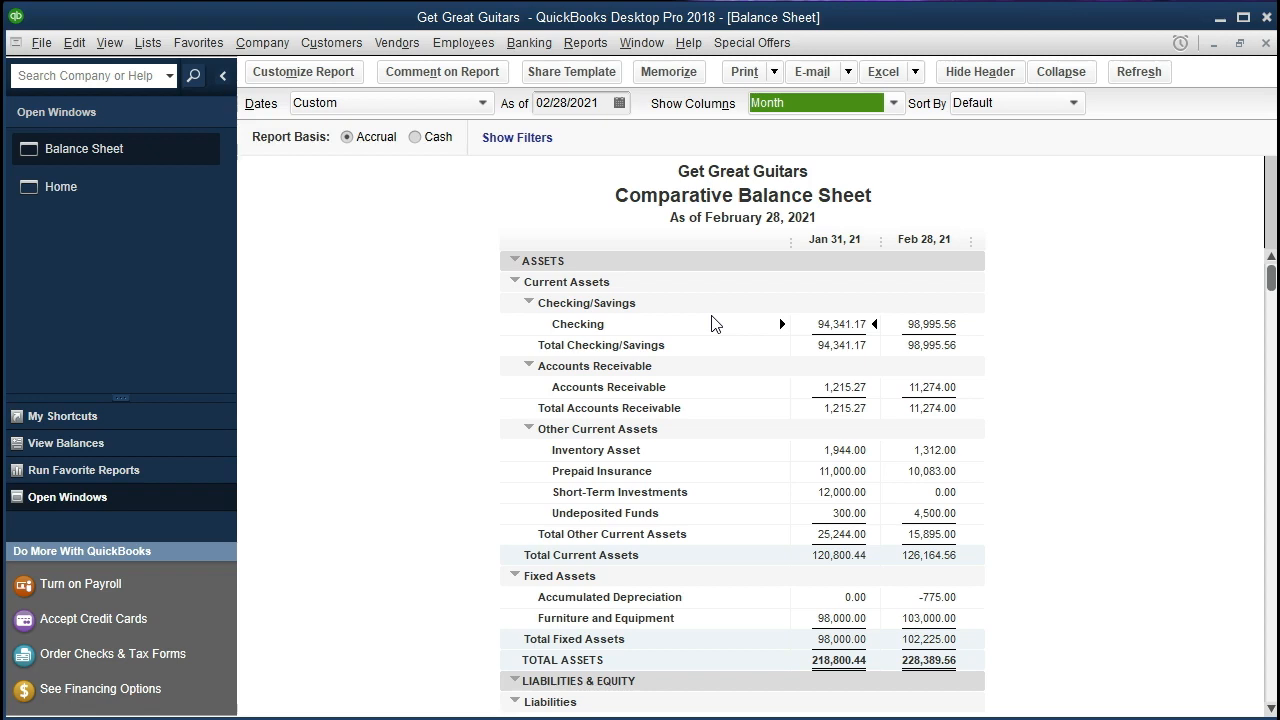
Scroll through the Comparative Balance Sheet and open its Excel export options.
scroll(750, 424, down, 4)
scroll(750, 424, up, 4)
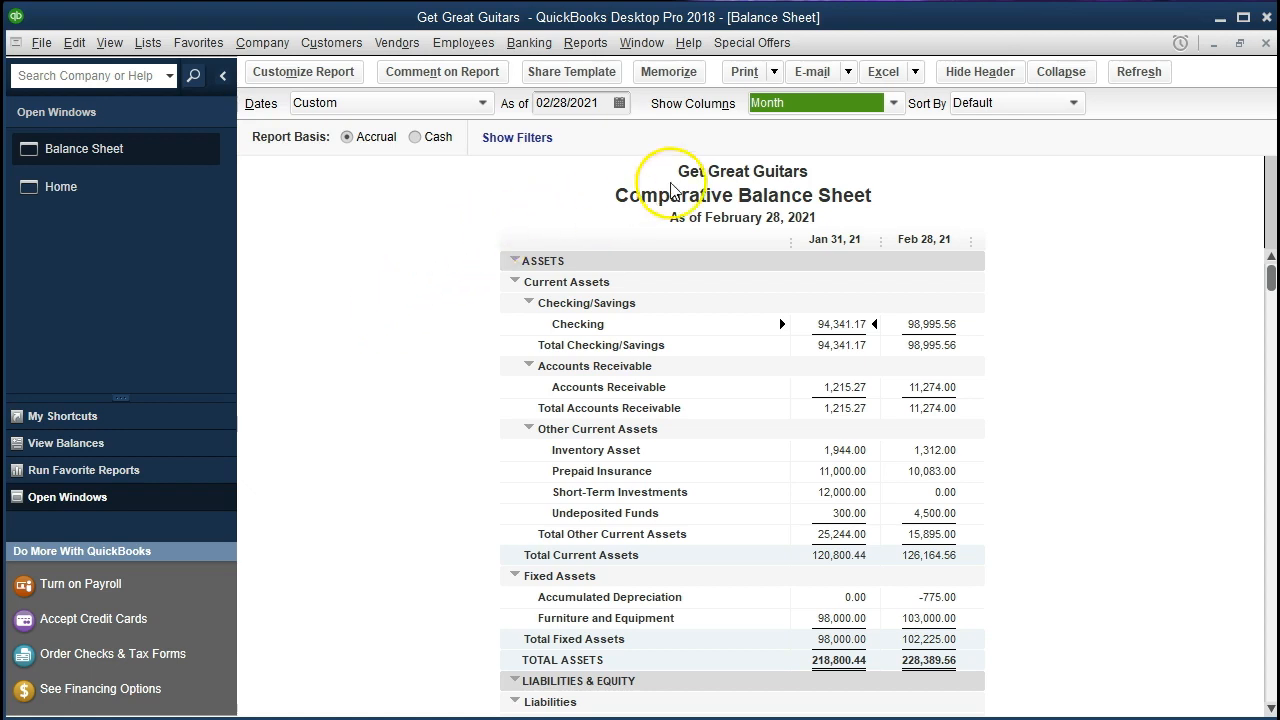
click(915, 73)
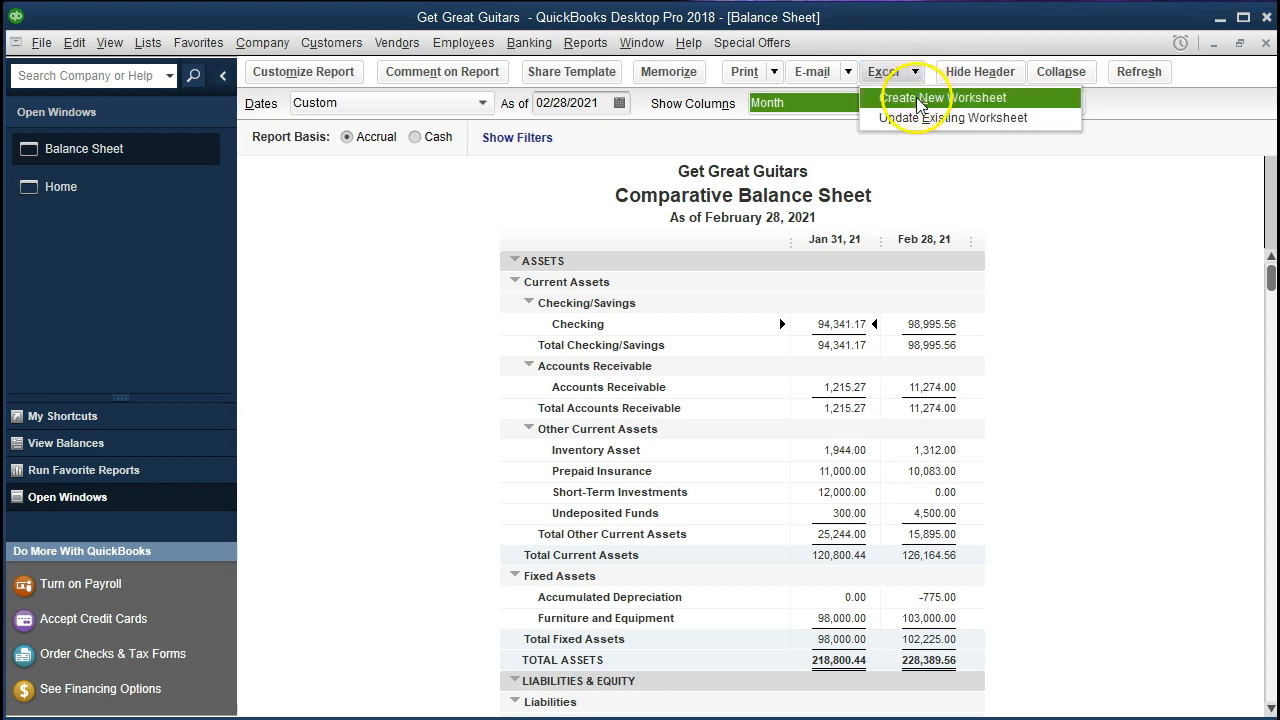
Export to a new worksheet in the existing Get Great Guitars\Section 2\Section 2 Reports workbook.
click(1022, 105)
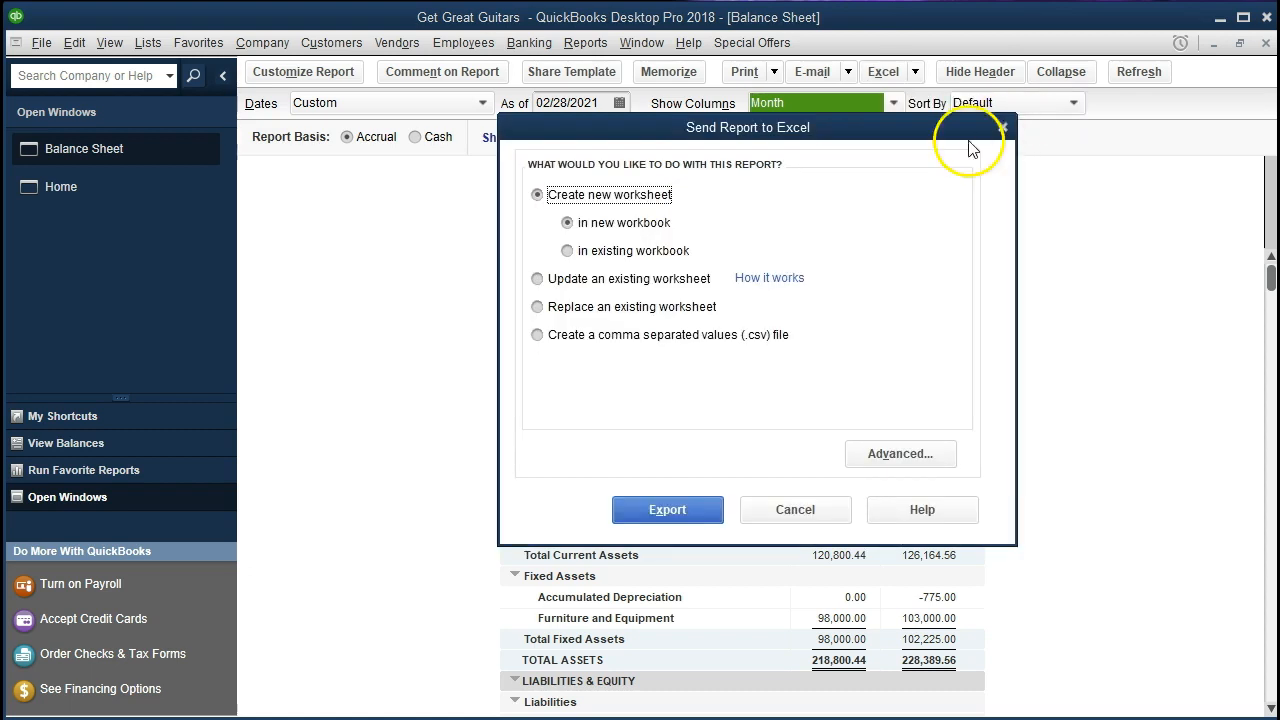
click(567, 251)
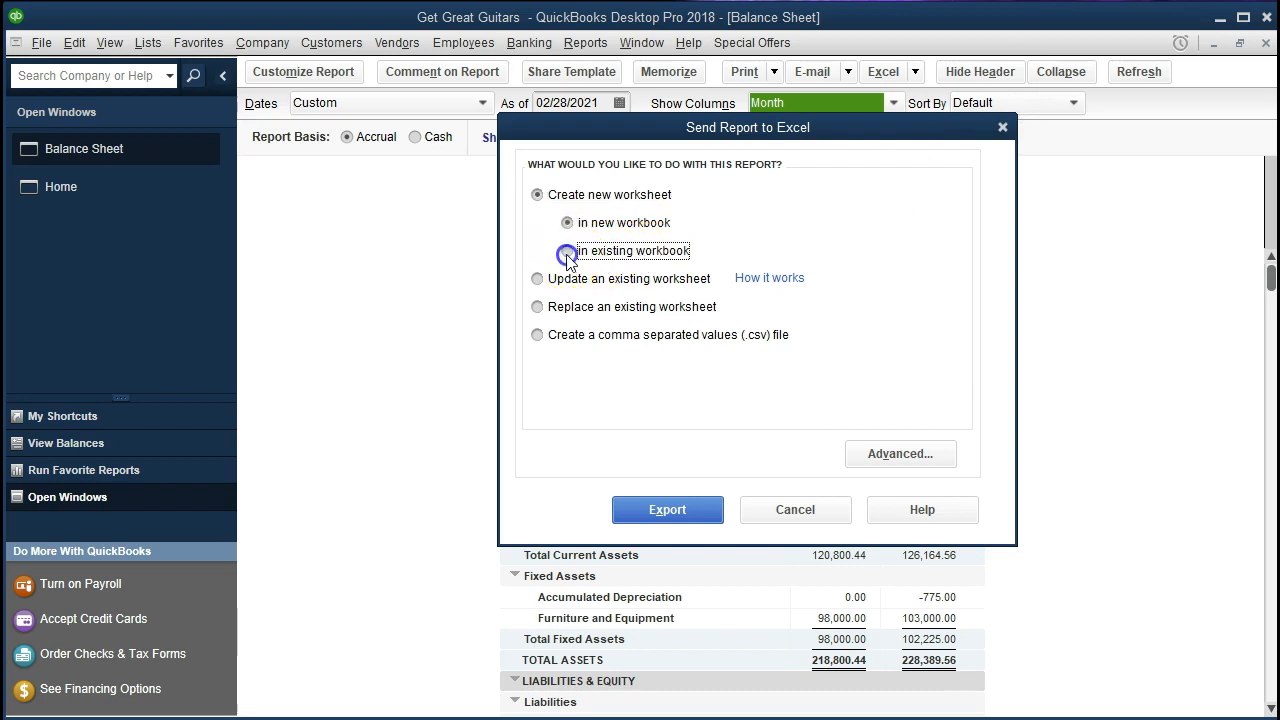
click(857, 312)
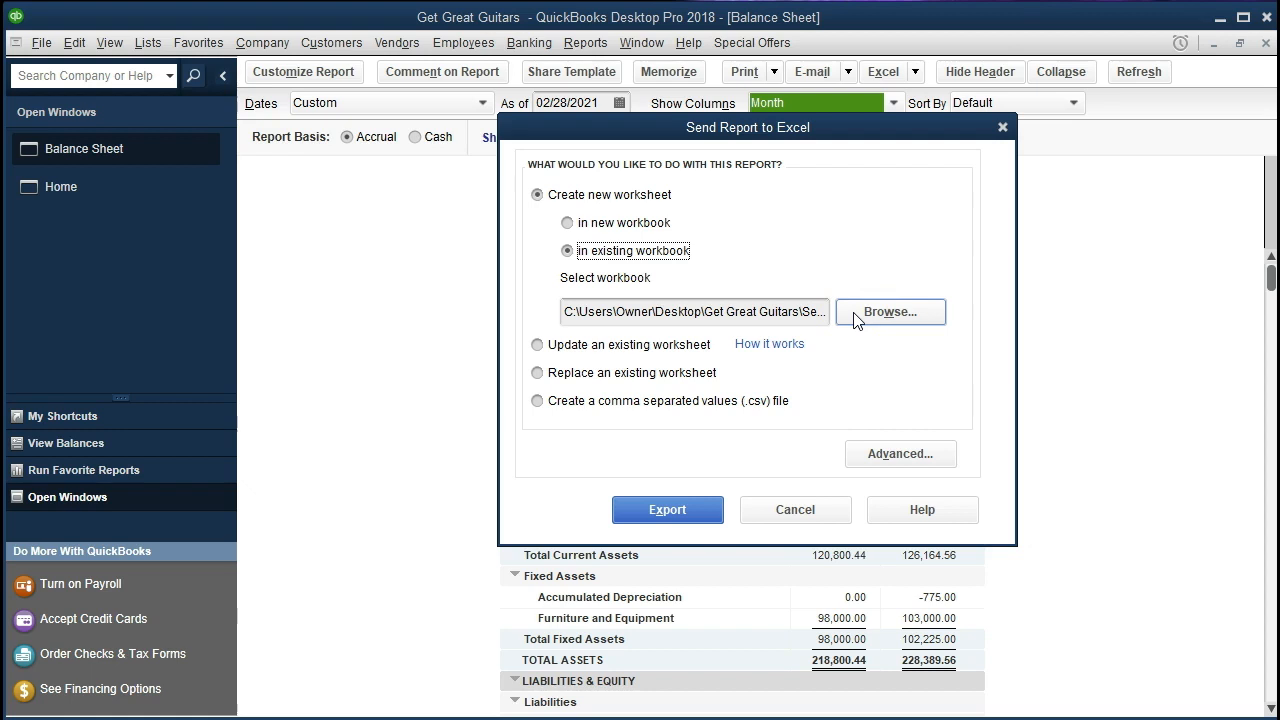
click(855, 316)
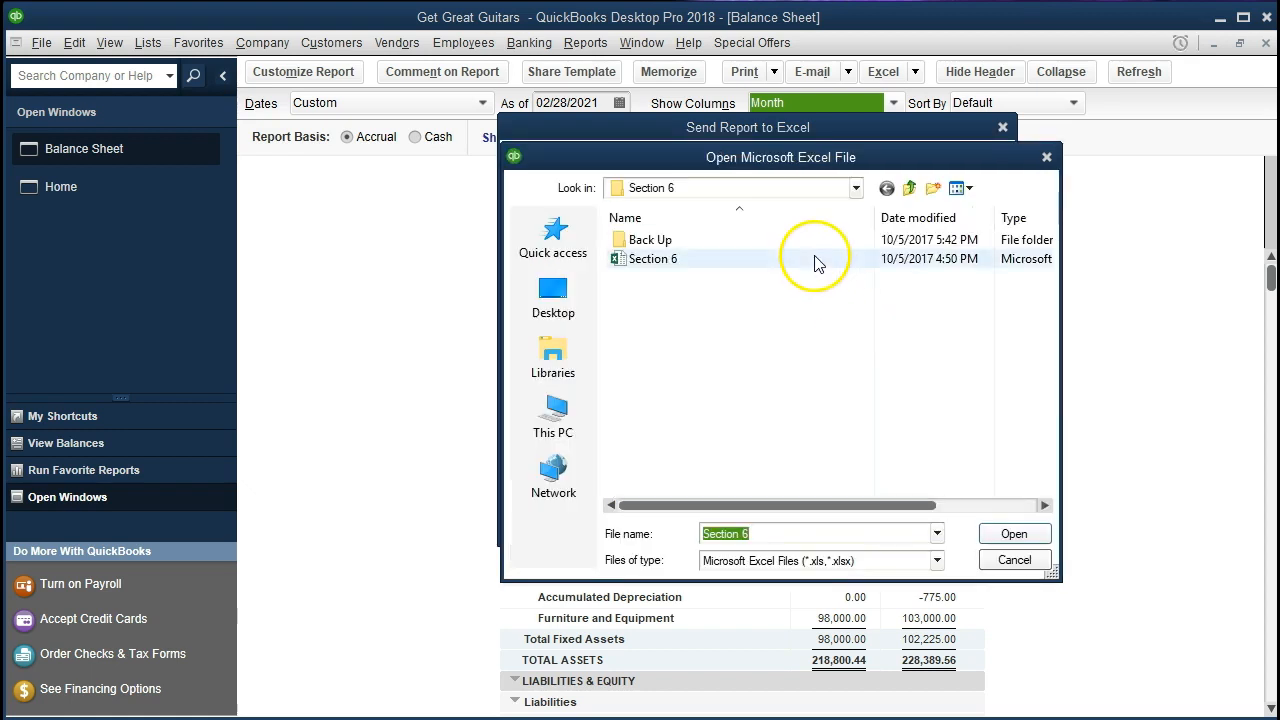
click(856, 188)
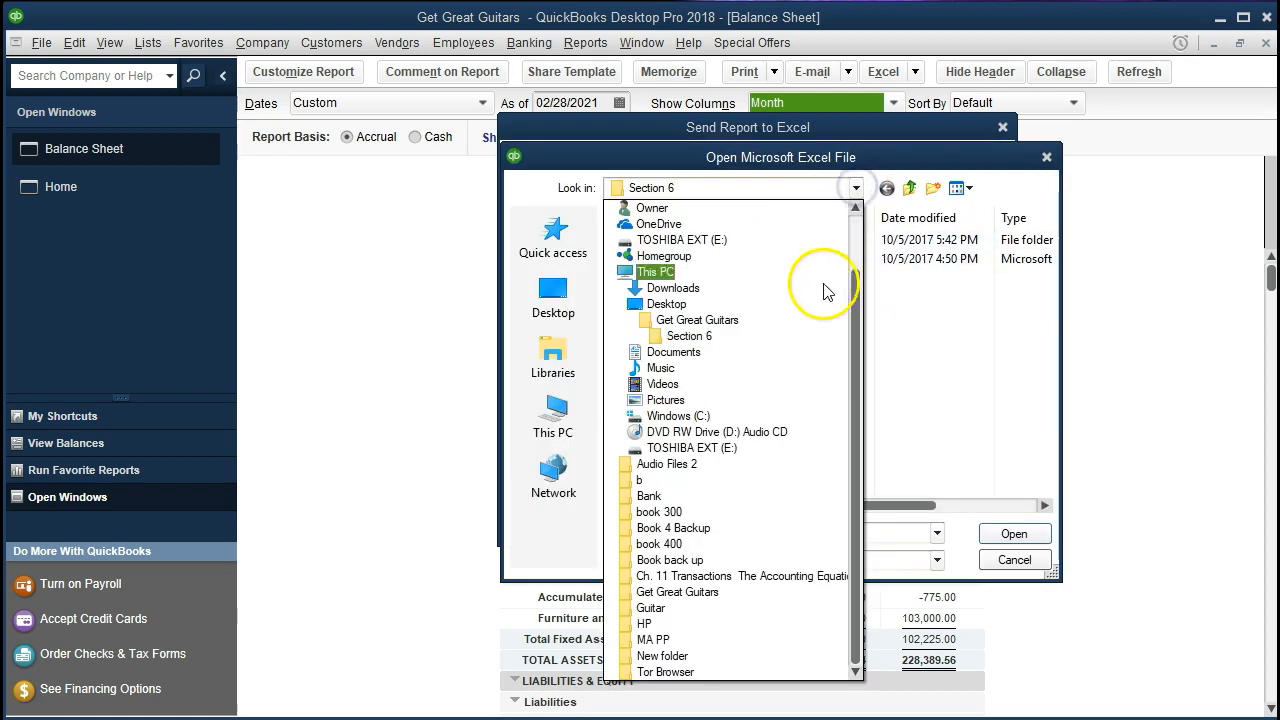
click(803, 320)
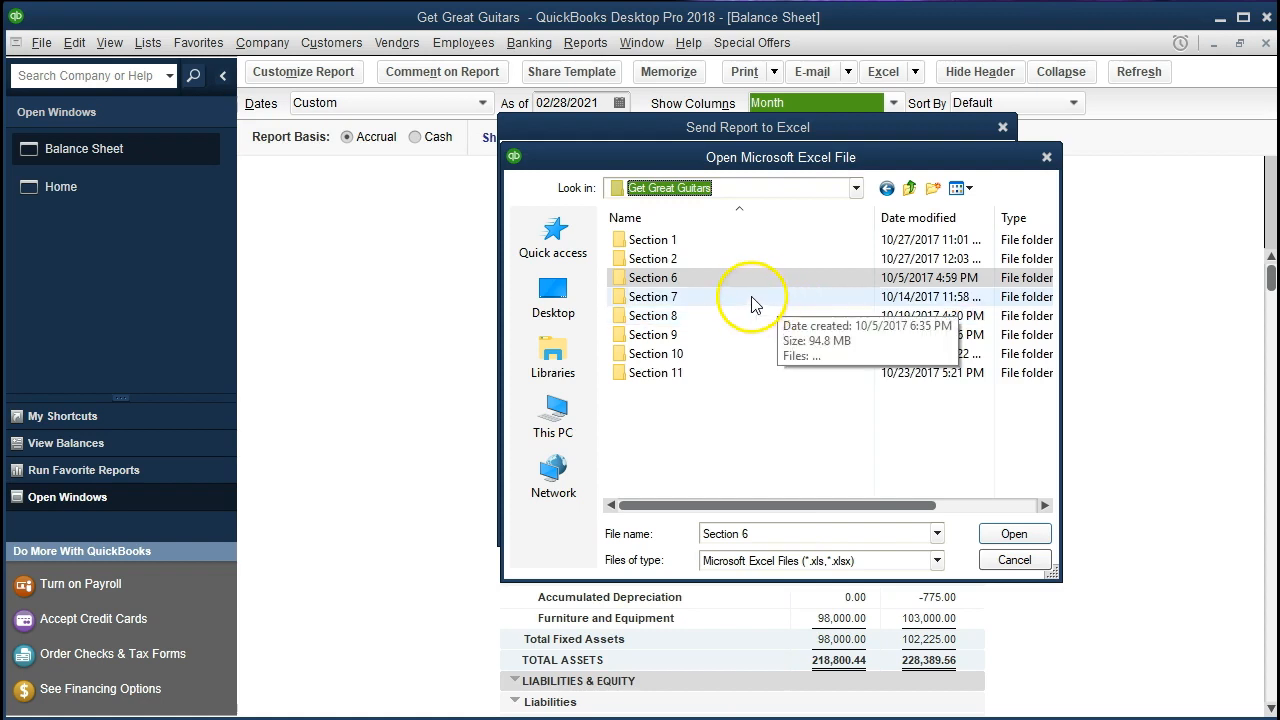
double_click(686, 258)
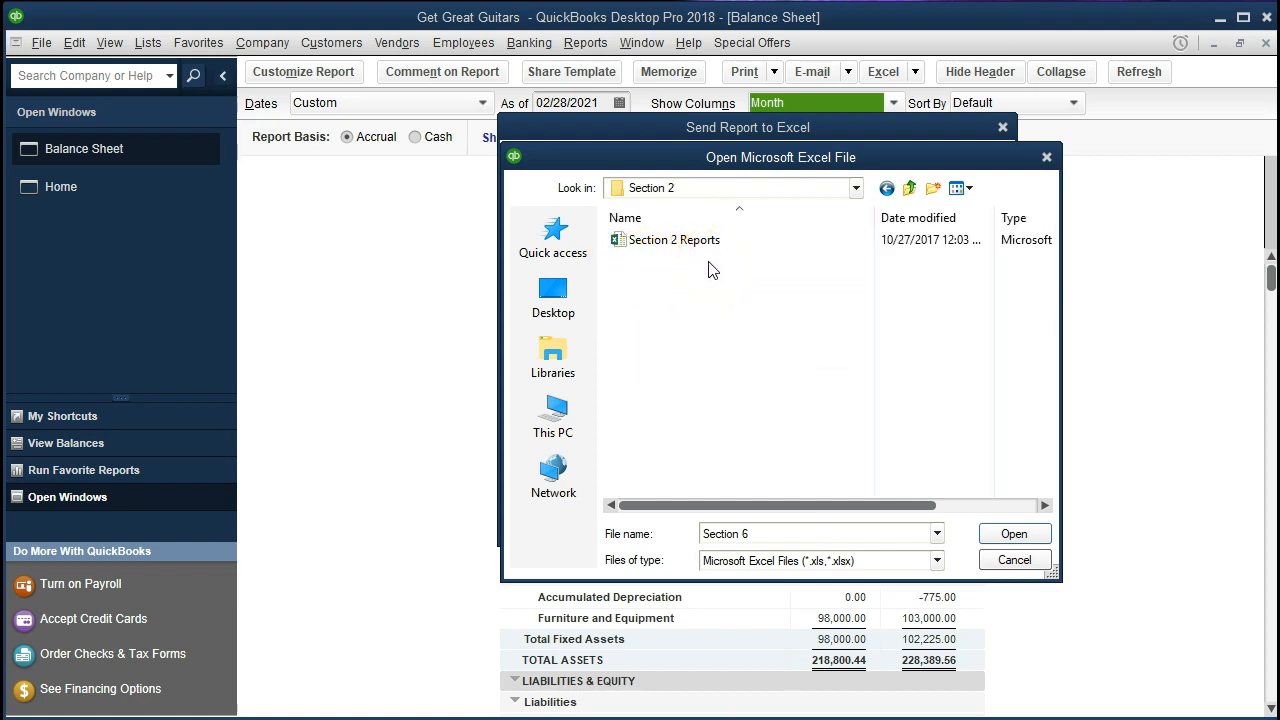
click(690, 242)
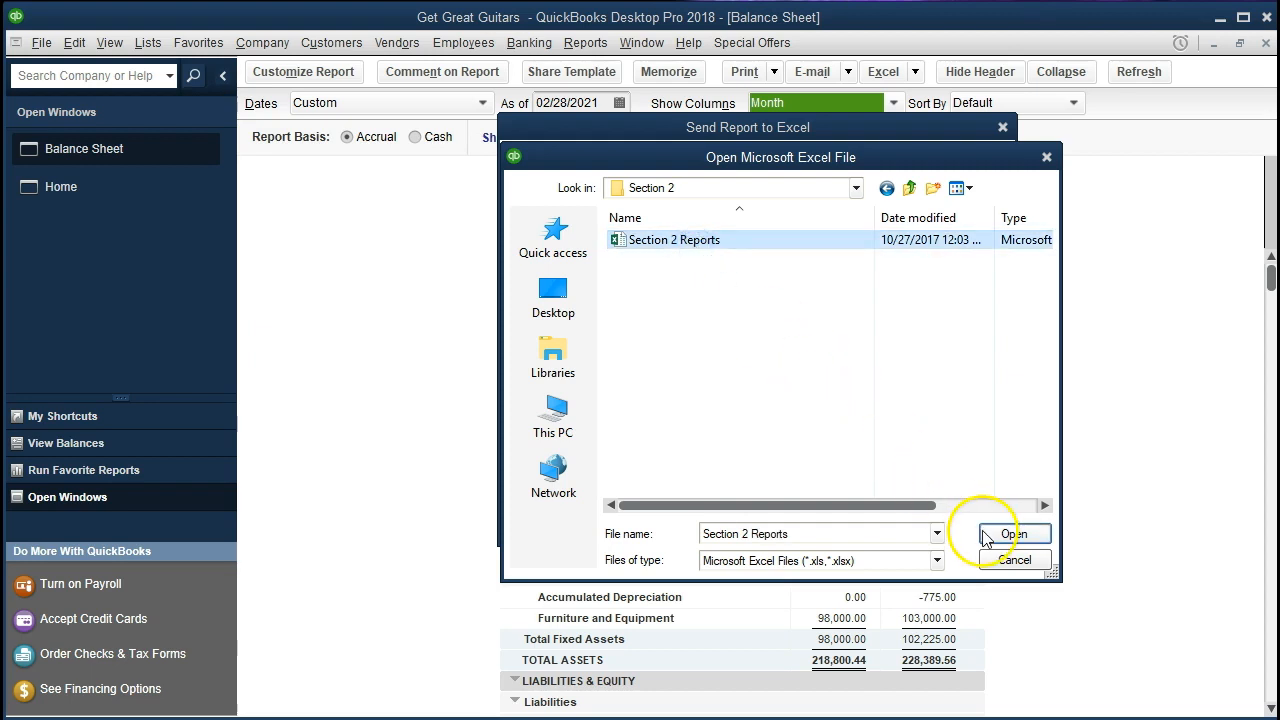
double_click(714, 243)
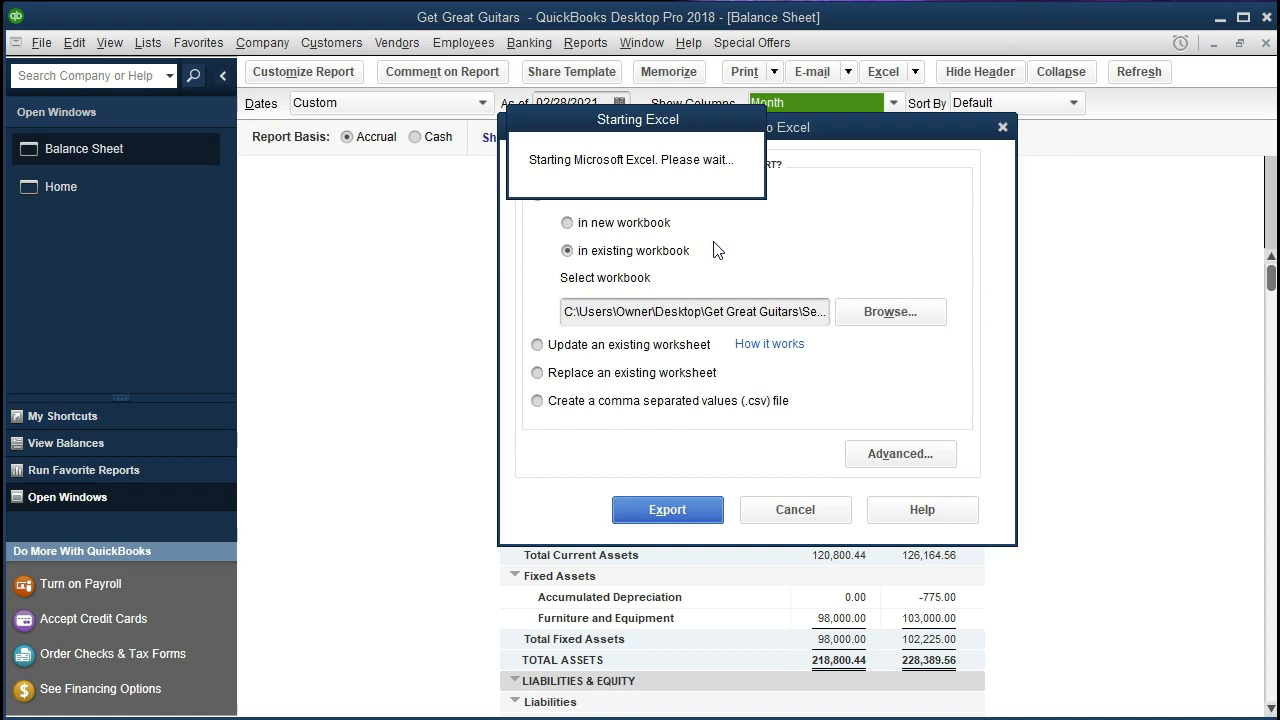
click(626, 514)
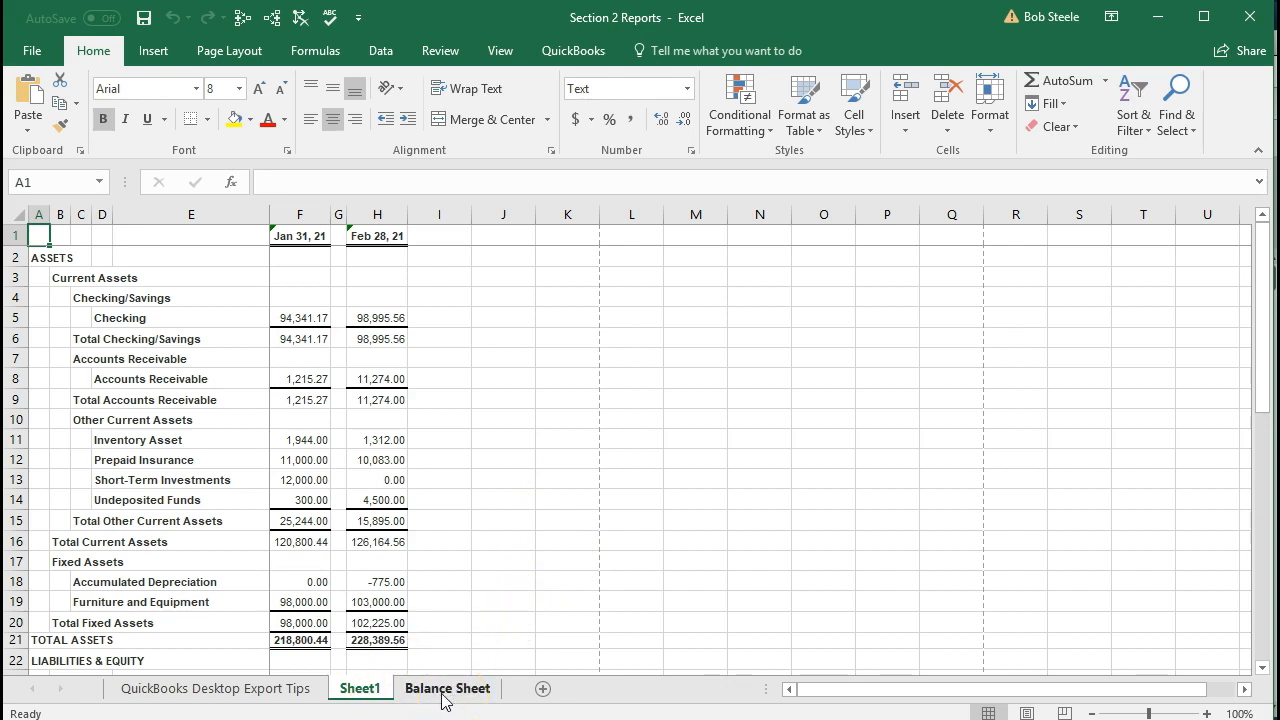
Move the exported Sheet1 after Balance Sheet and rename it 'Comp Bal Sheet'.
click(366, 700)
drag(366, 700, 505, 700)
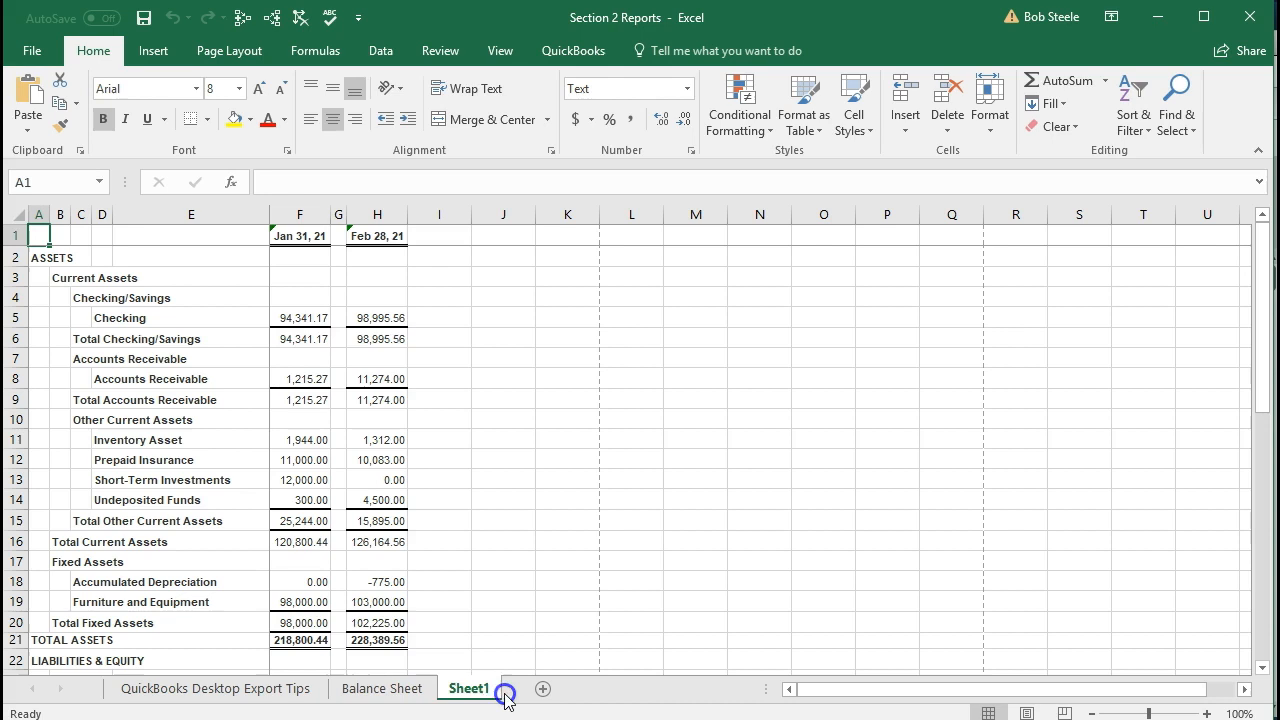
double_click(472, 689)
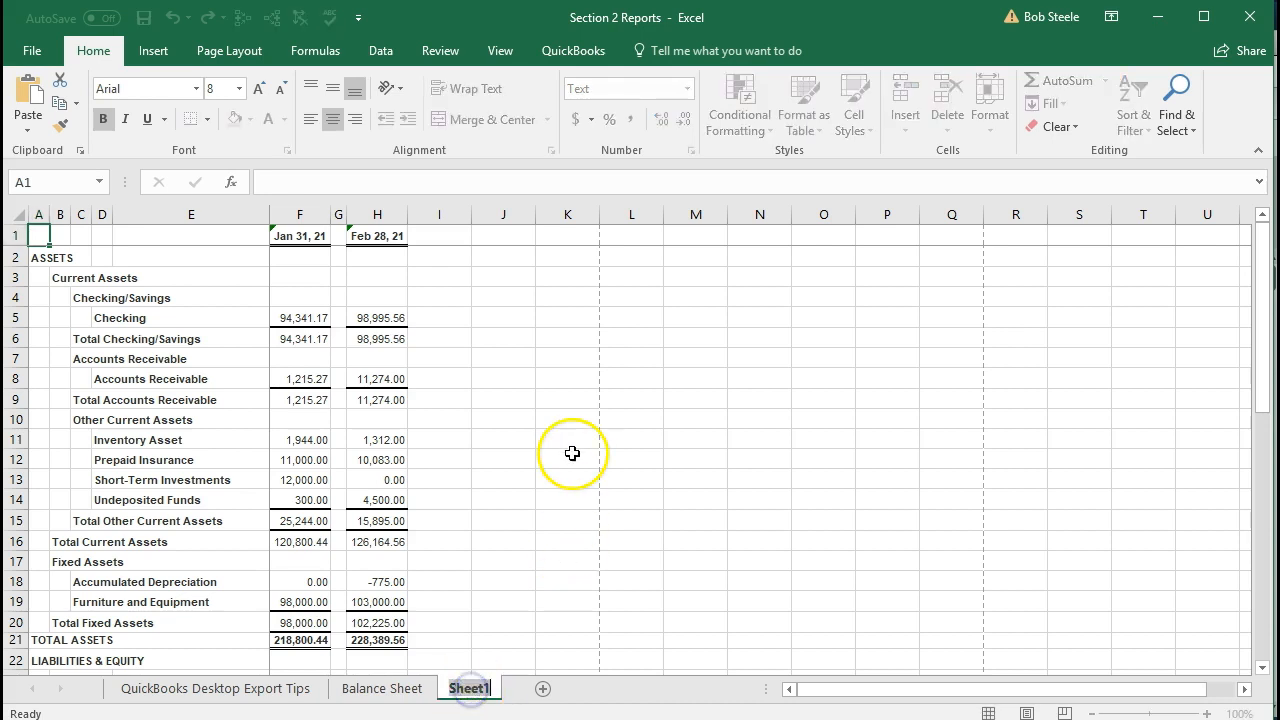
text(Comp Bal She)
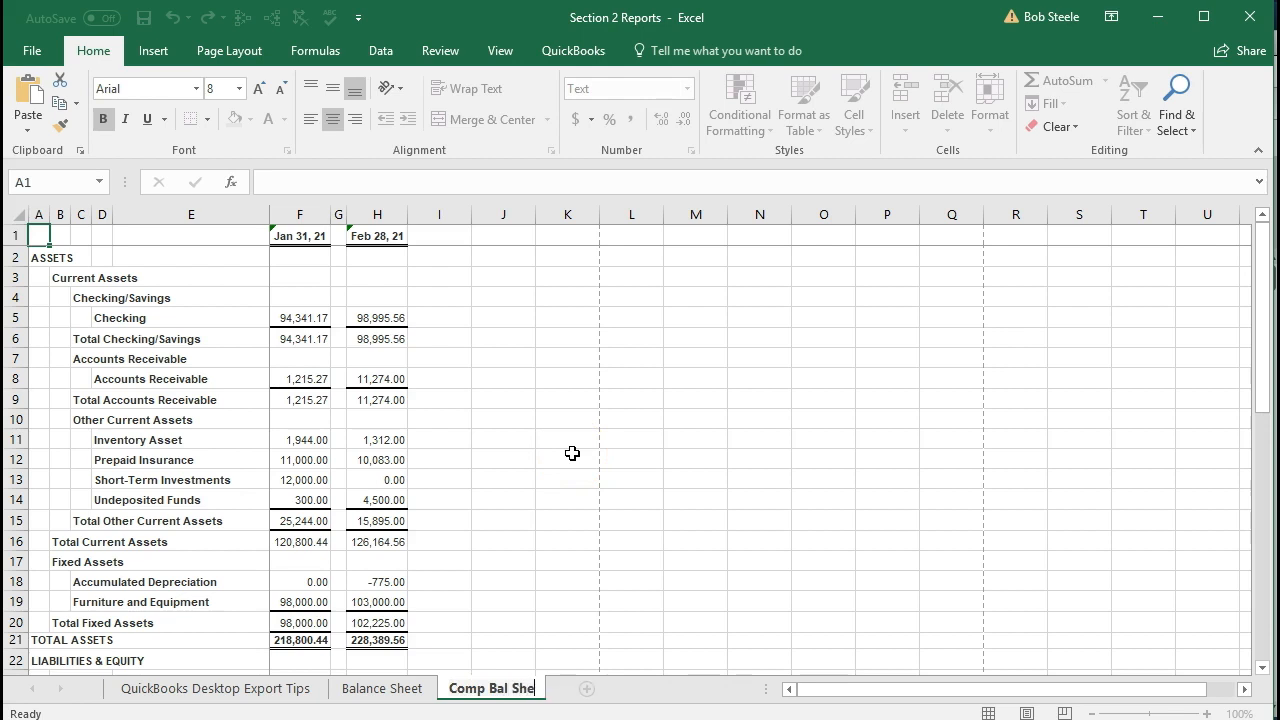
text(tet)
click(542, 505)
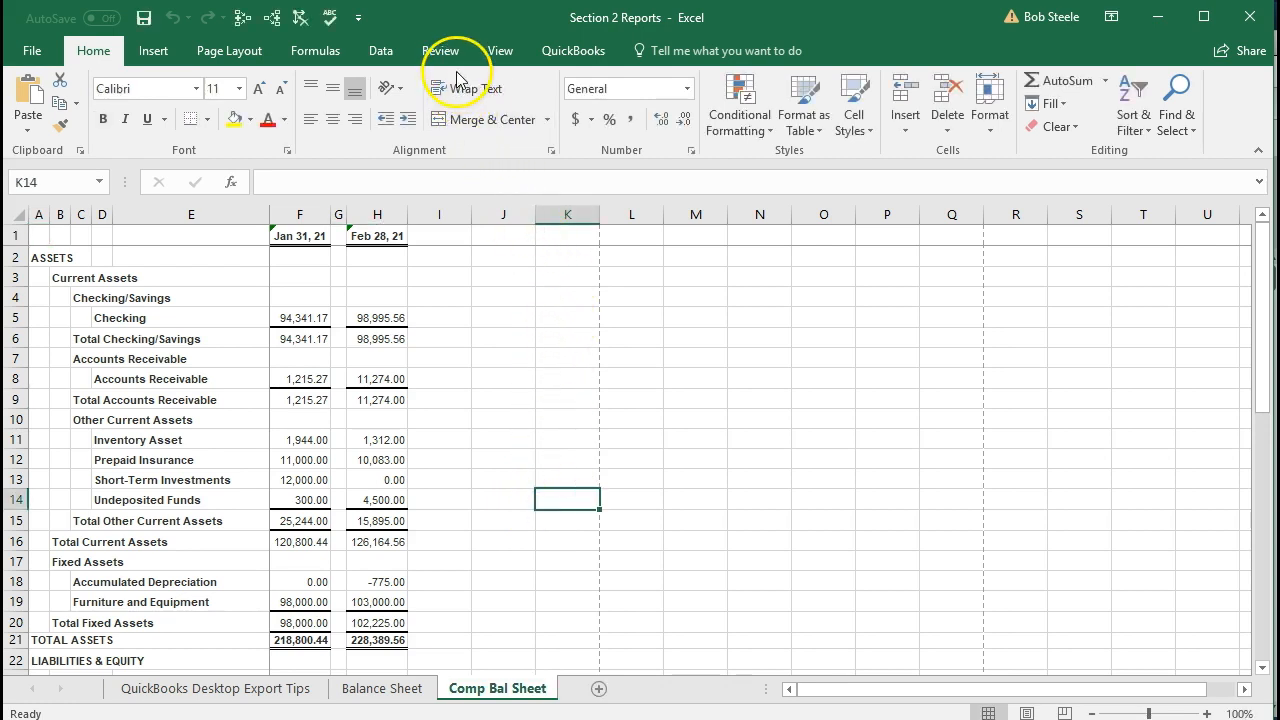
click(498, 52)
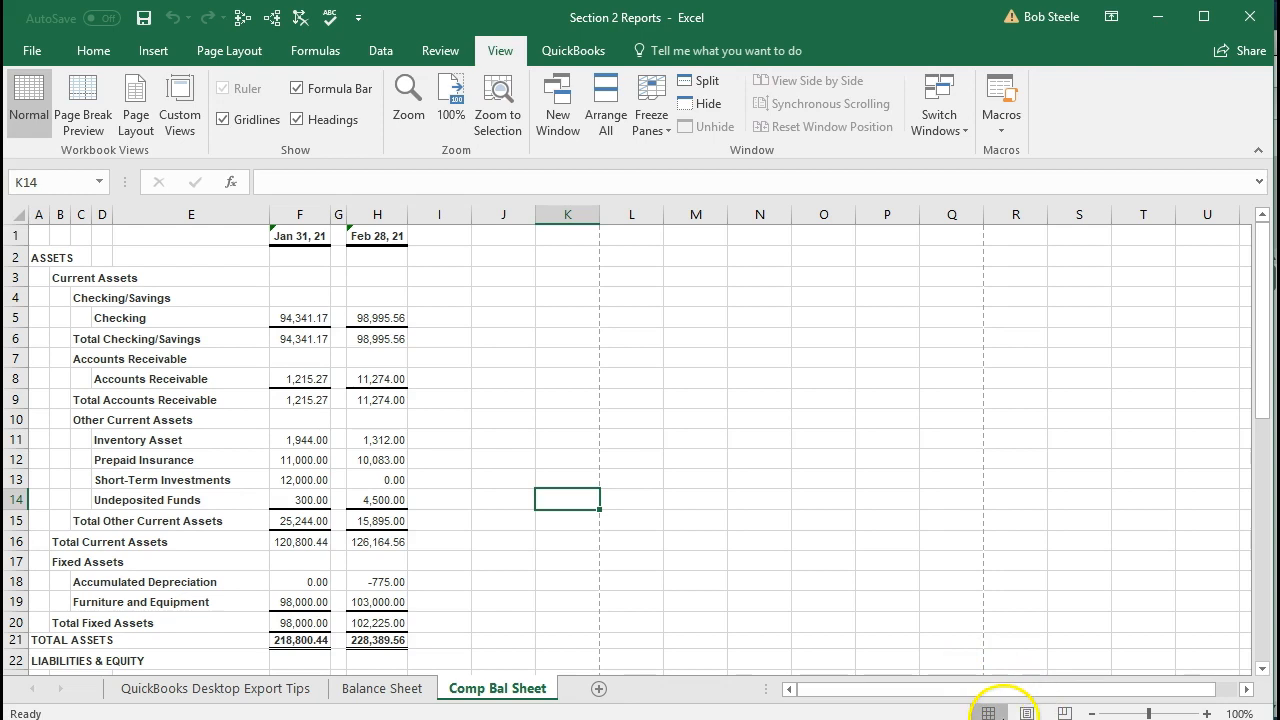
click(1027, 712)
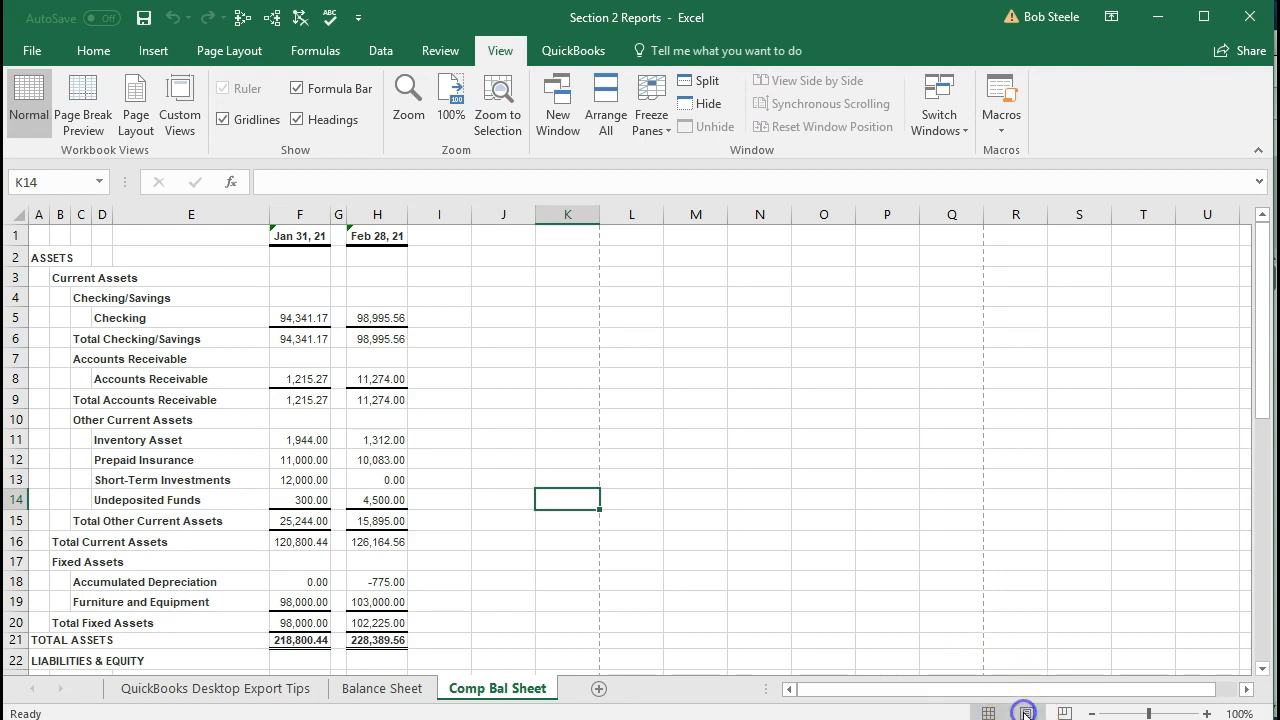
click(500, 333)
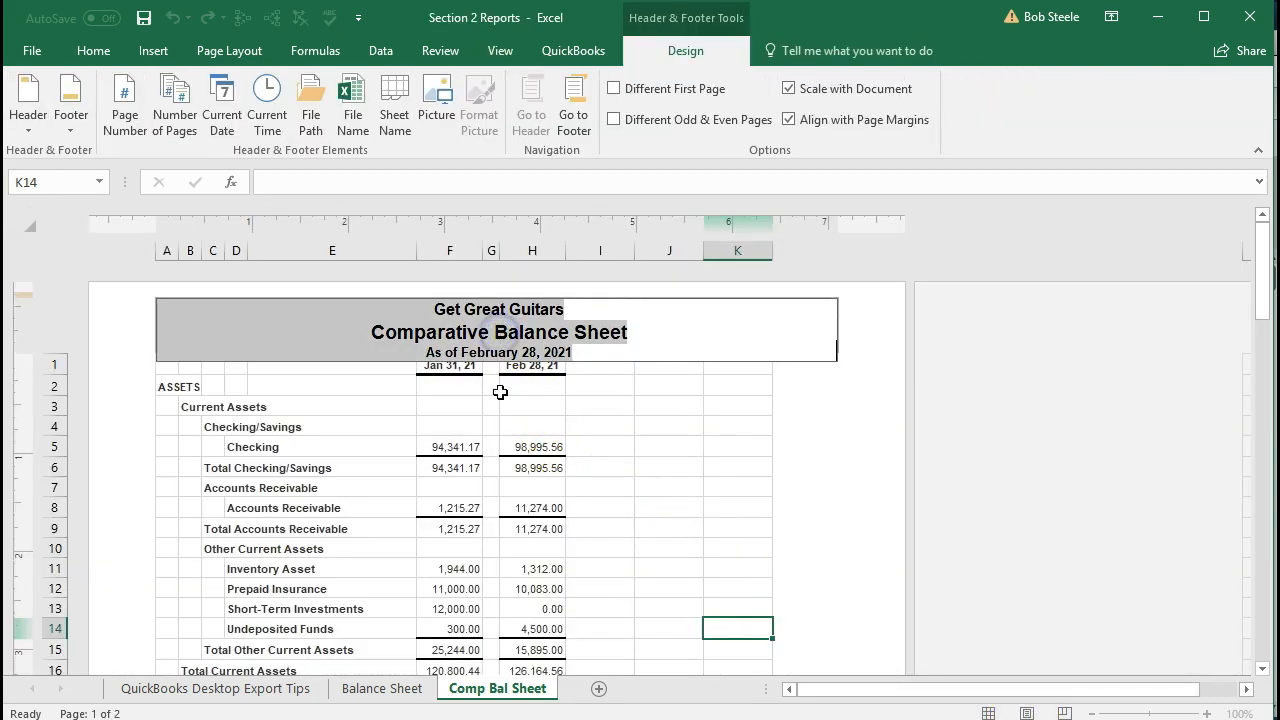
click(657, 499)
scroll(657, 499, down, 5)
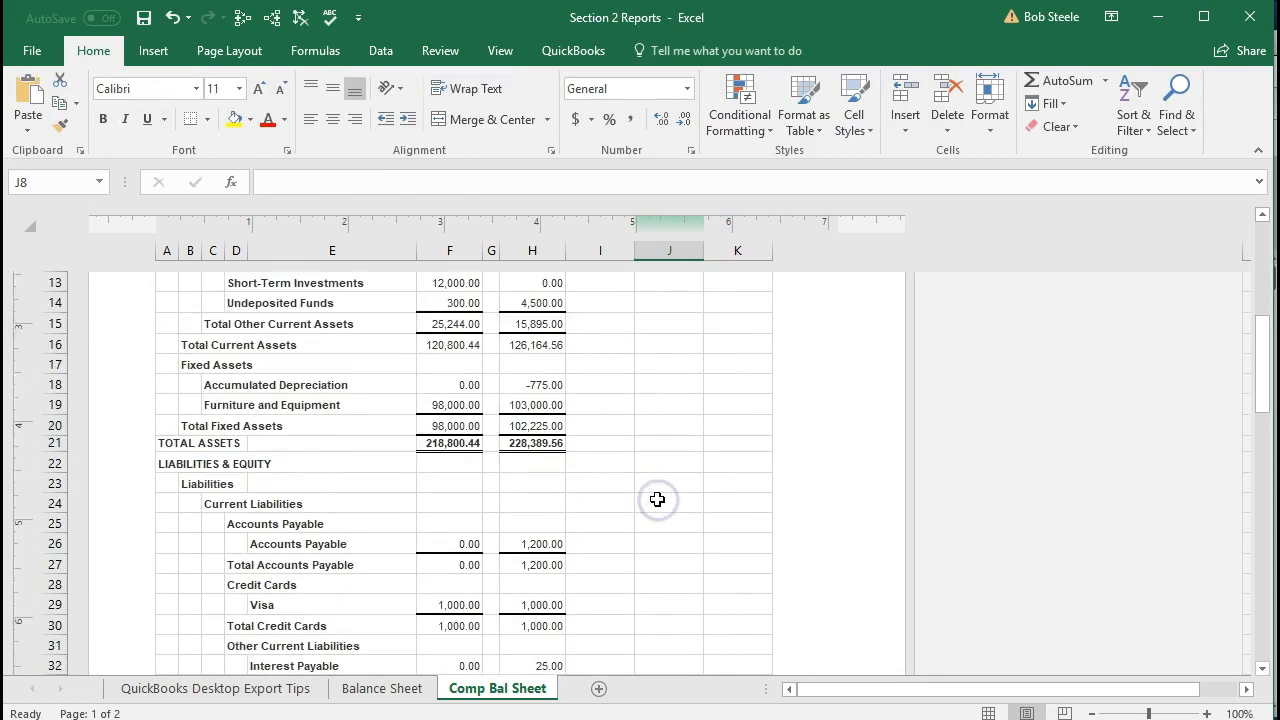
scroll(657, 499, up, 5)
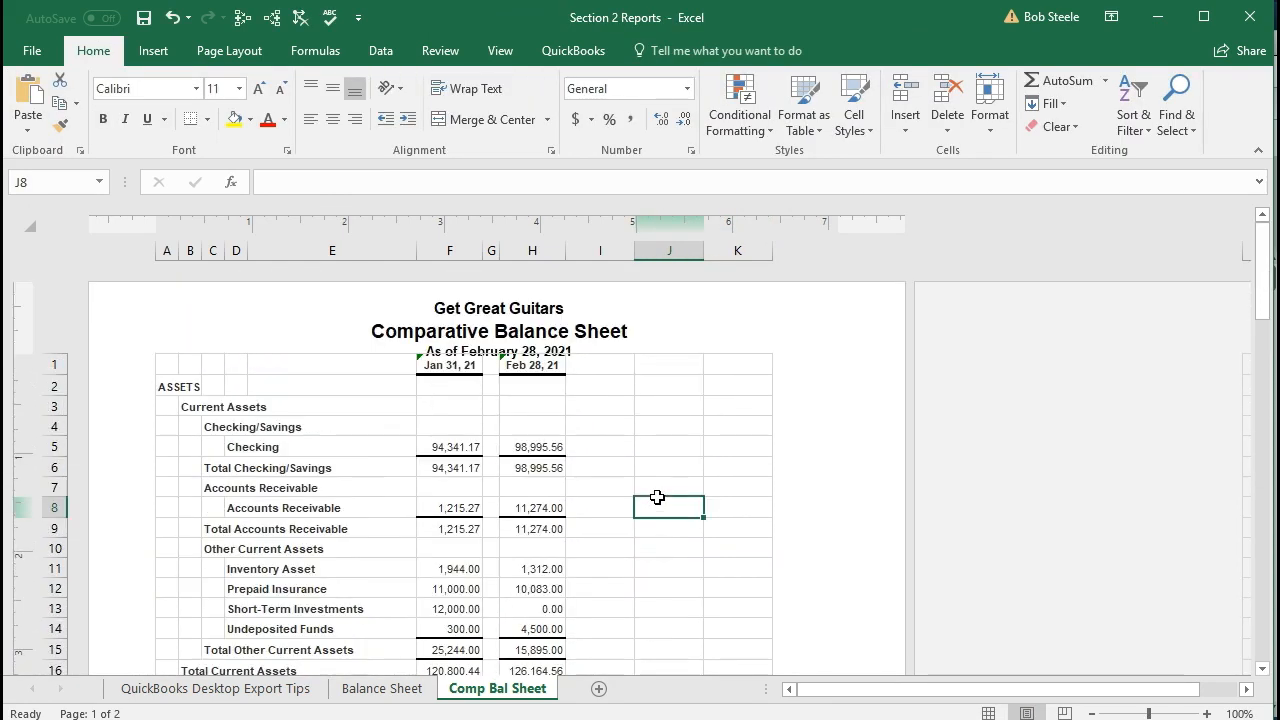
click(987, 712)
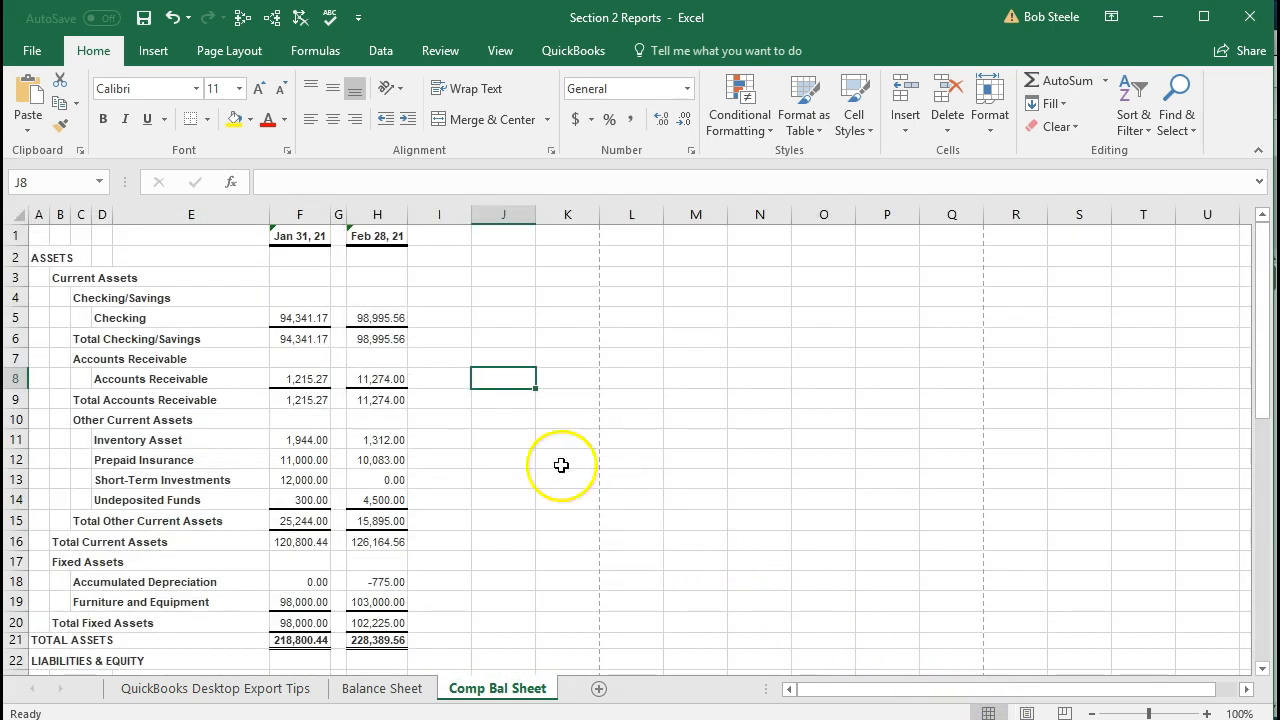
click(149, 20)
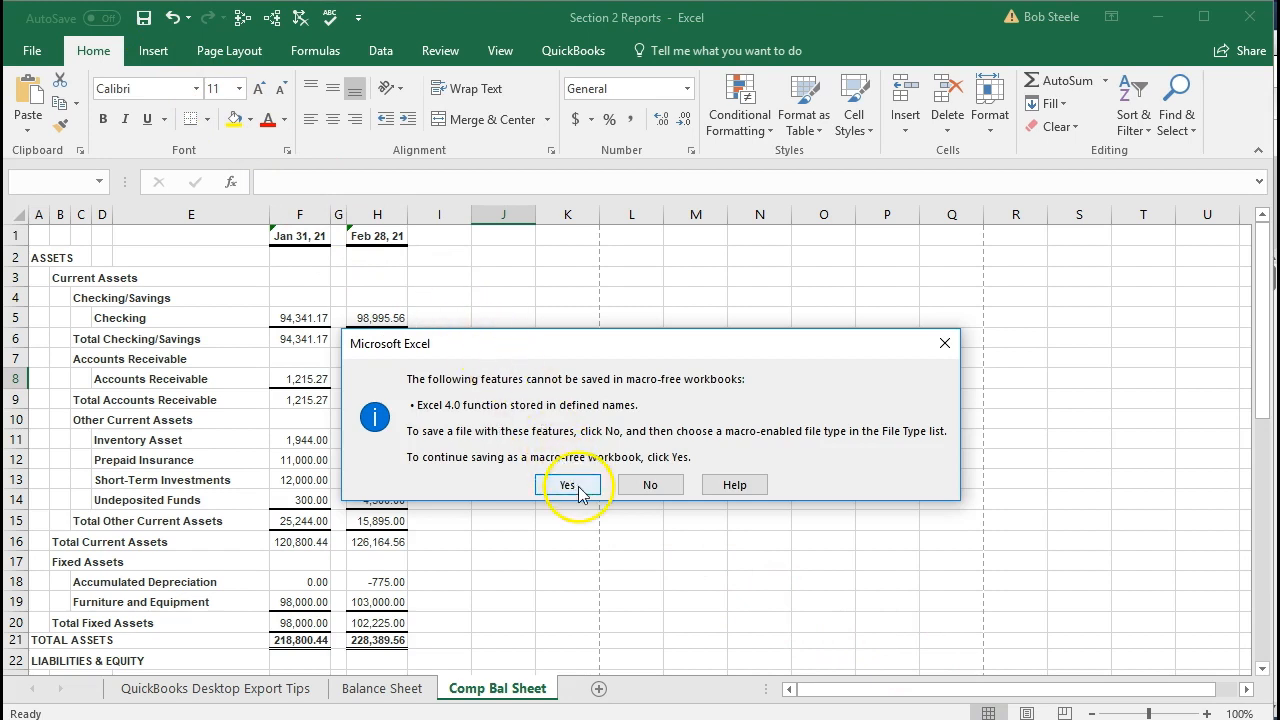
Confirm saving as a macro-free workbook and close Excel.
click(567, 485)
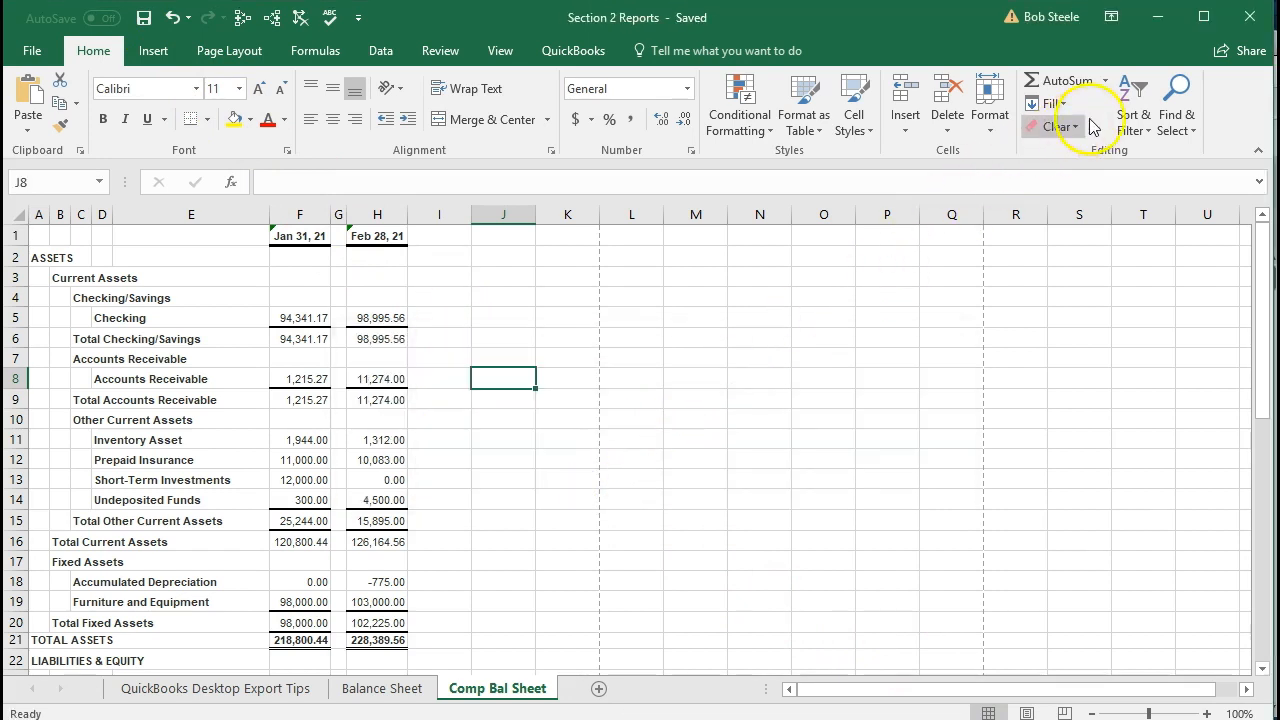
click(1249, 17)
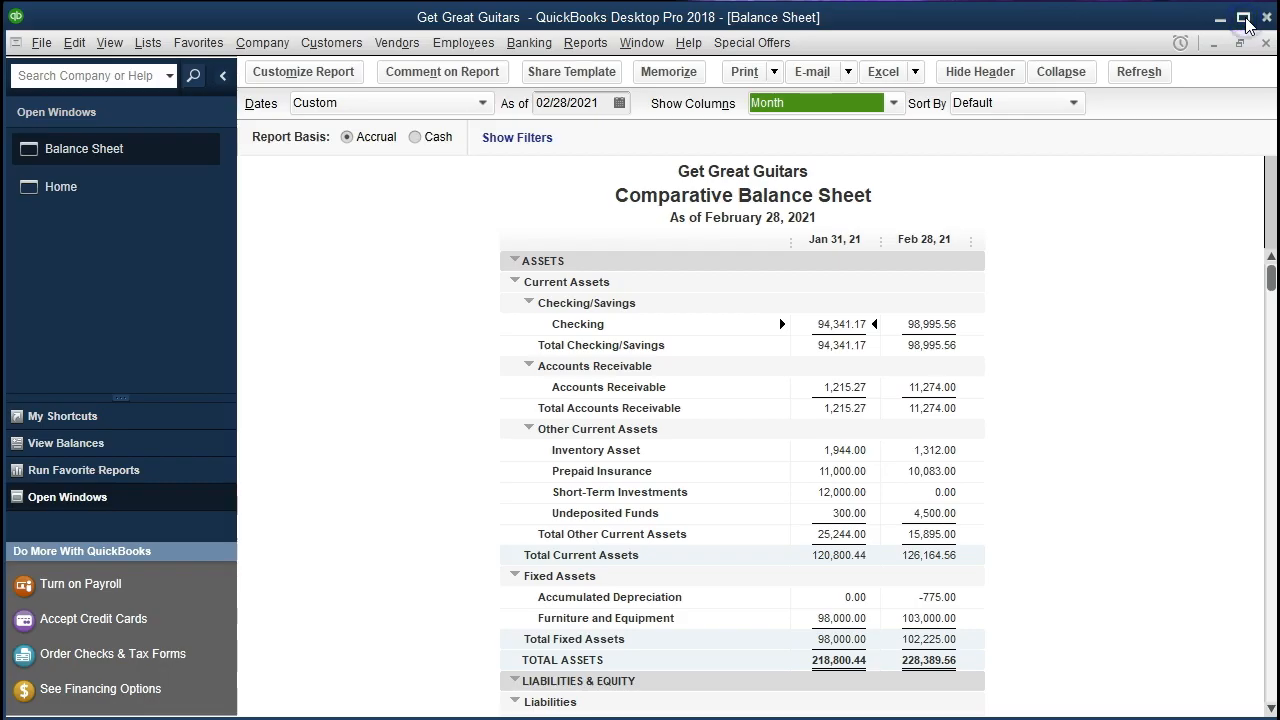